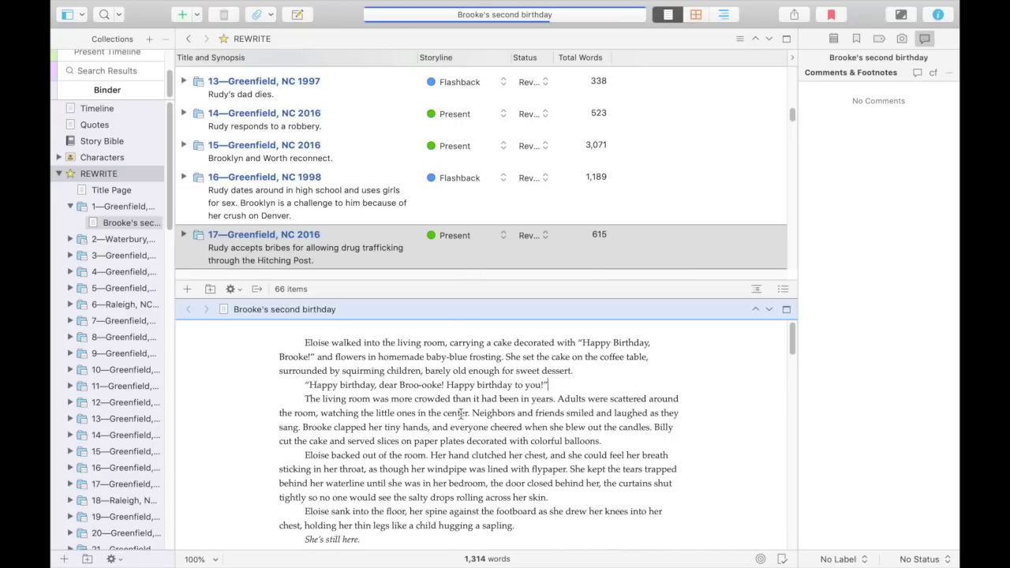
Open the Scrivener application menu from the menu bar of the REWRITE project
{"action": "scroll", "coordinate": [461, 413], "scroll_direction": "down", "scroll_amount": 5}
{"action": "scroll", "coordinate": [461, 413], "scroll_direction": "up", "scroll_amount": 5}
{"action": "mouse_move", "coordinate": [227, 4]}
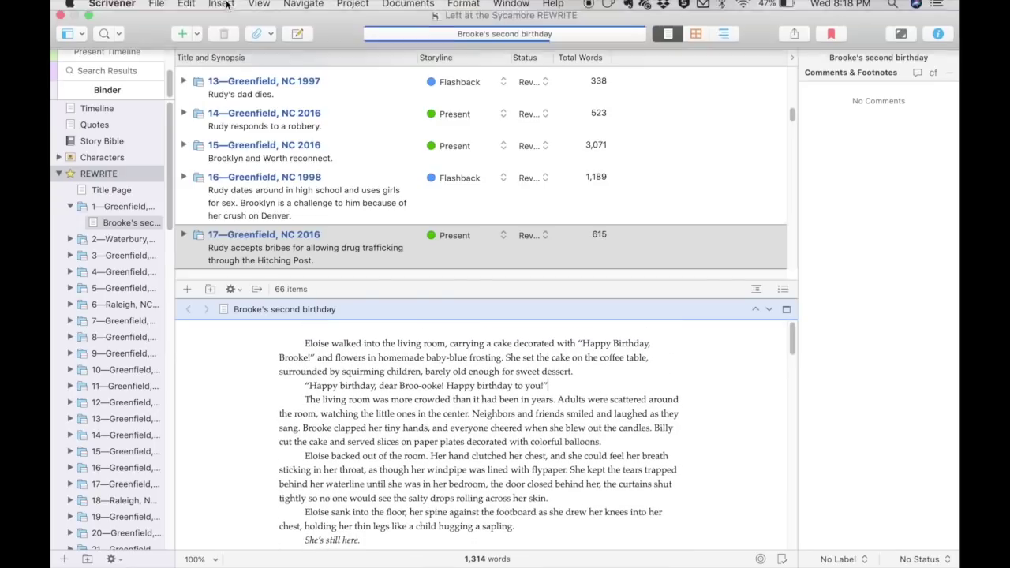
{"action": "left_click", "coordinate": [105, 6]}
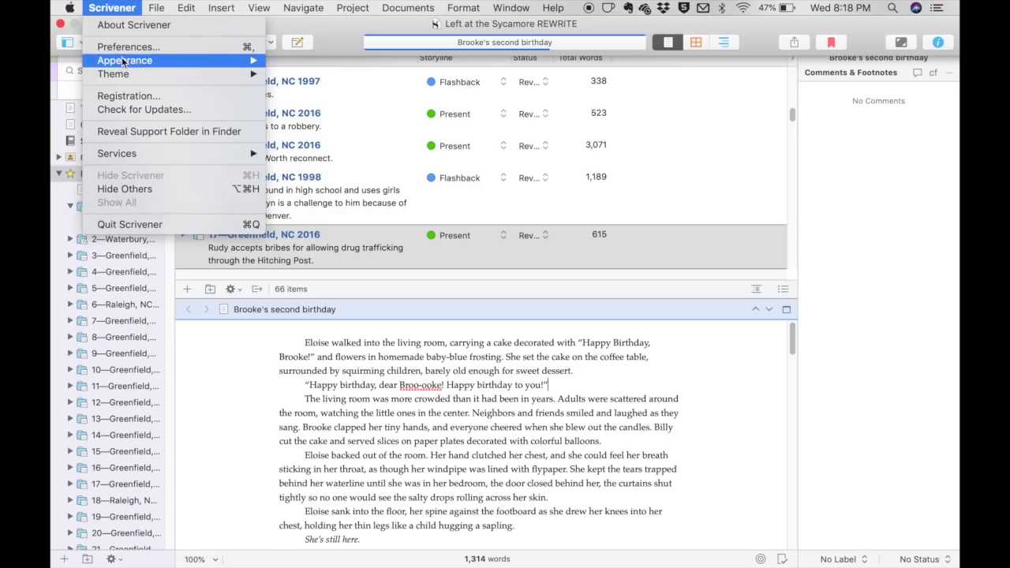
Set the appearance to Dark and turn on Keep Main Editors Light
{"action": "mouse_move", "coordinate": [181, 62]}
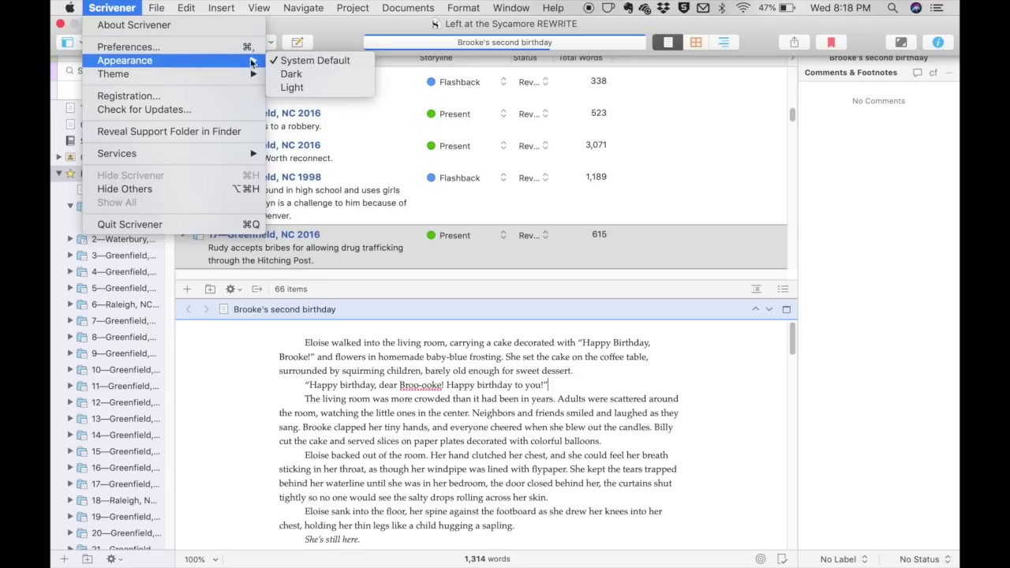
{"action": "left_click", "coordinate": [314, 75]}
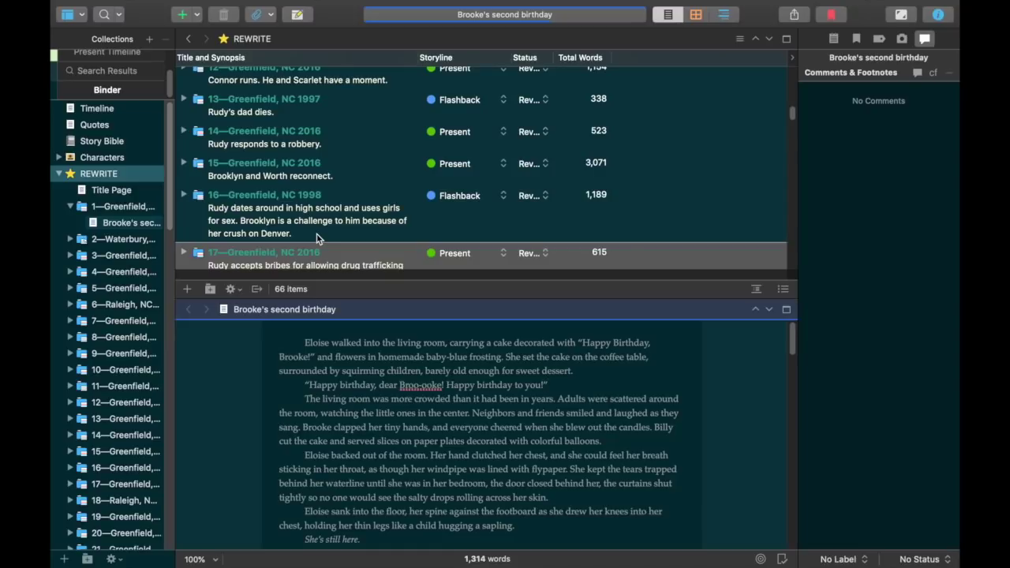
{"action": "mouse_move", "coordinate": [284, 2]}
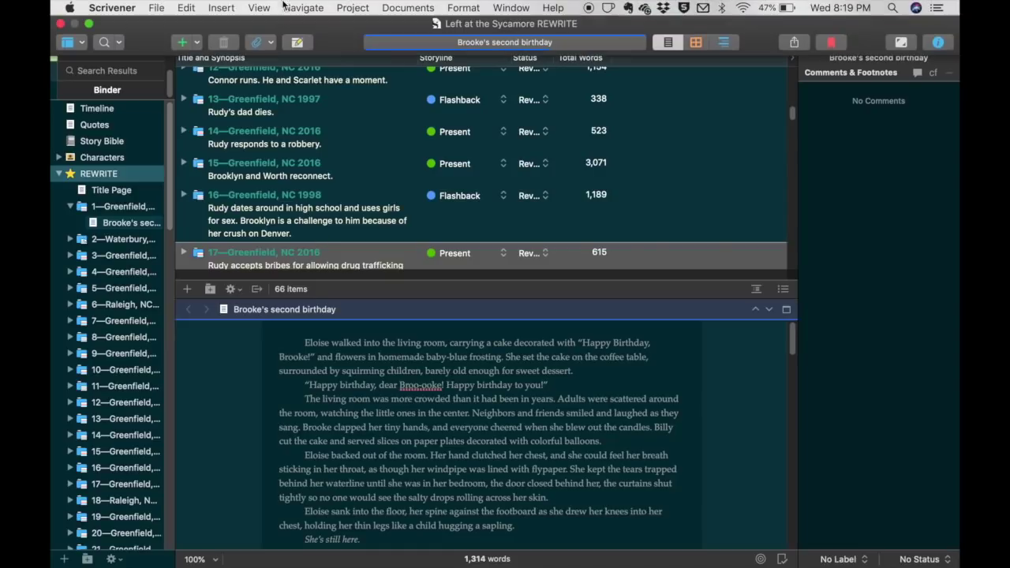
{"action": "left_click", "coordinate": [118, 8]}
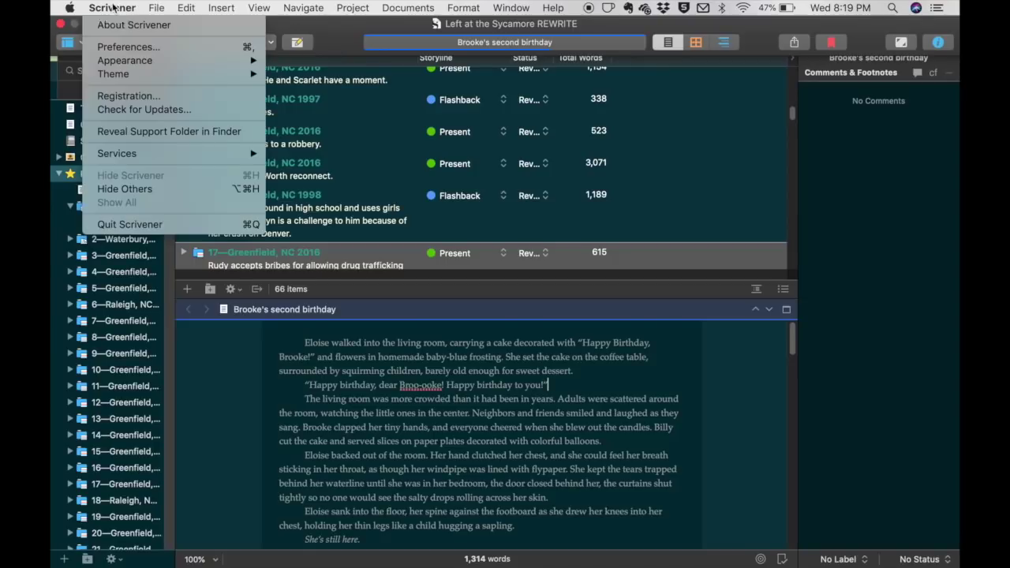
{"action": "mouse_move", "coordinate": [149, 78]}
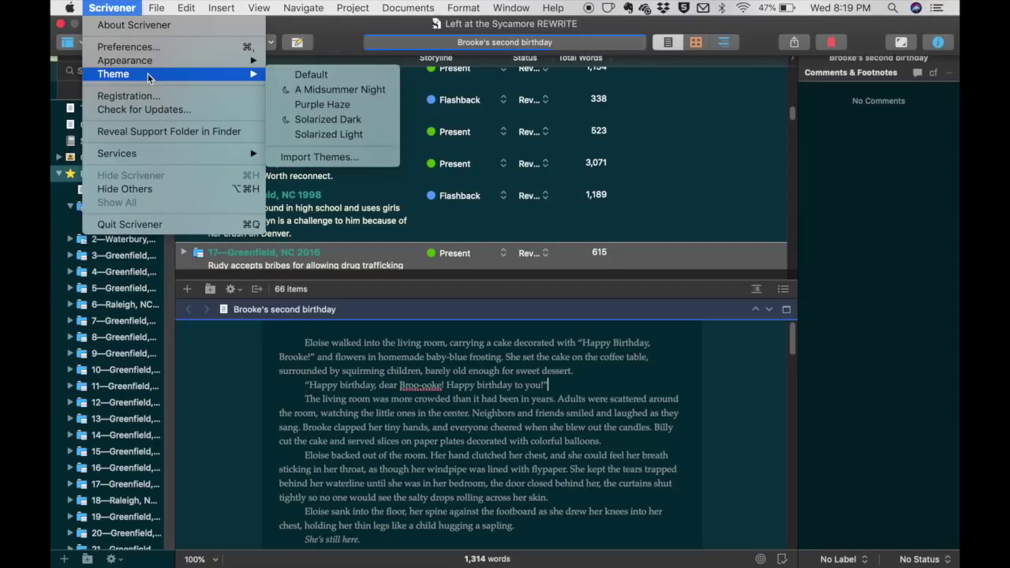
{"action": "mouse_move", "coordinate": [188, 63]}
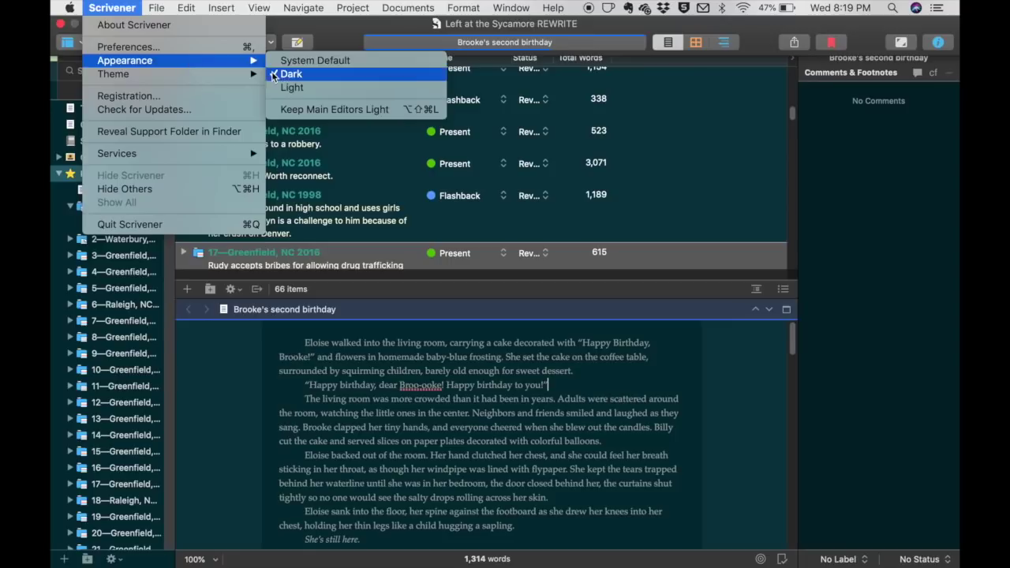
{"action": "left_click", "coordinate": [300, 109]}
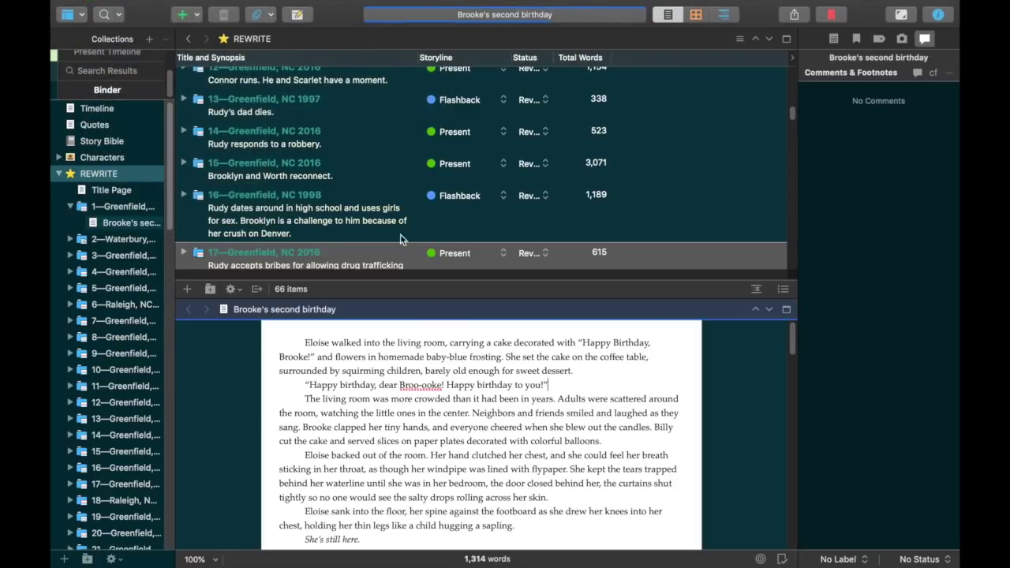
Turn off Keep Main Editors Light so the editor page goes dark too
{"action": "left_click", "coordinate": [112, 7]}
{"action": "mouse_move", "coordinate": [144, 65]}
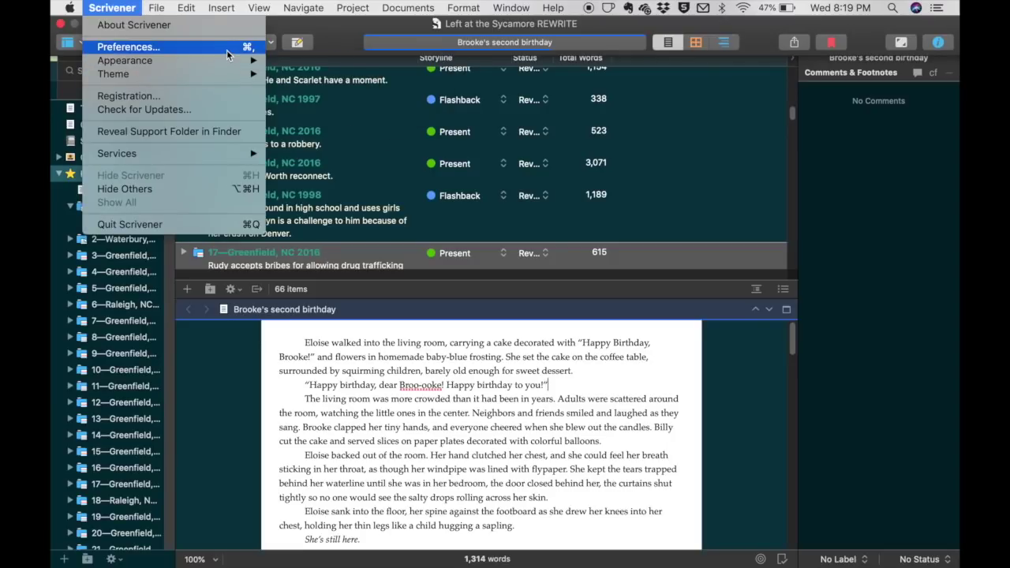
{"action": "mouse_move", "coordinate": [229, 61]}
{"action": "left_click", "coordinate": [304, 110]}
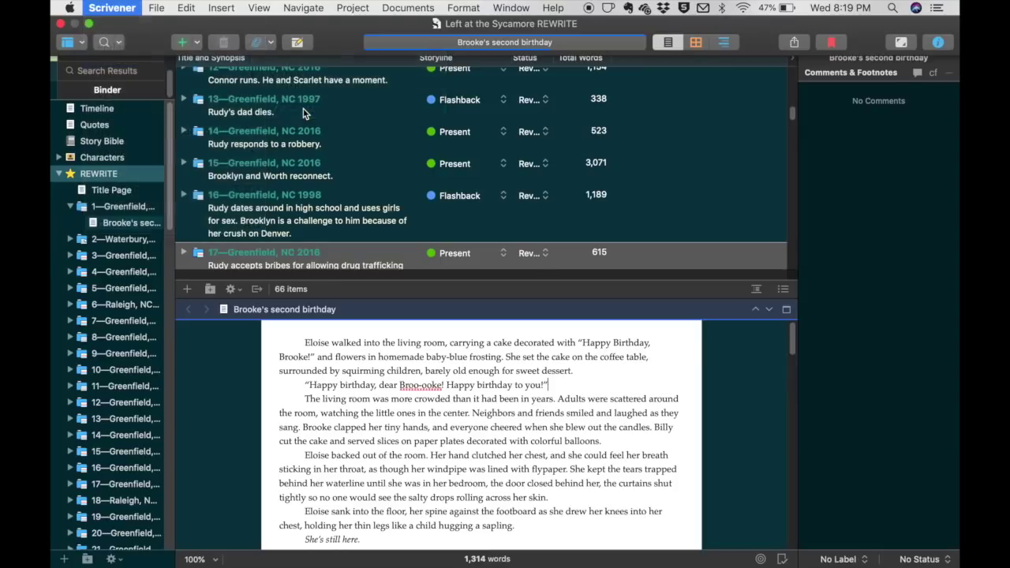
Apply the A Midsummer Night theme, then the Purple Haze theme
{"action": "left_click", "coordinate": [114, 7]}
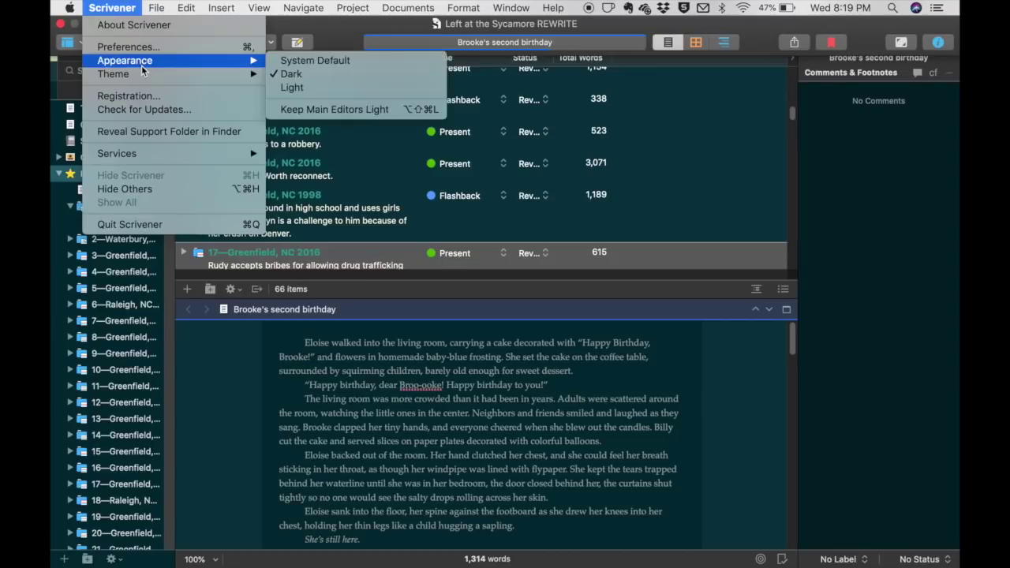
{"action": "mouse_move", "coordinate": [249, 74]}
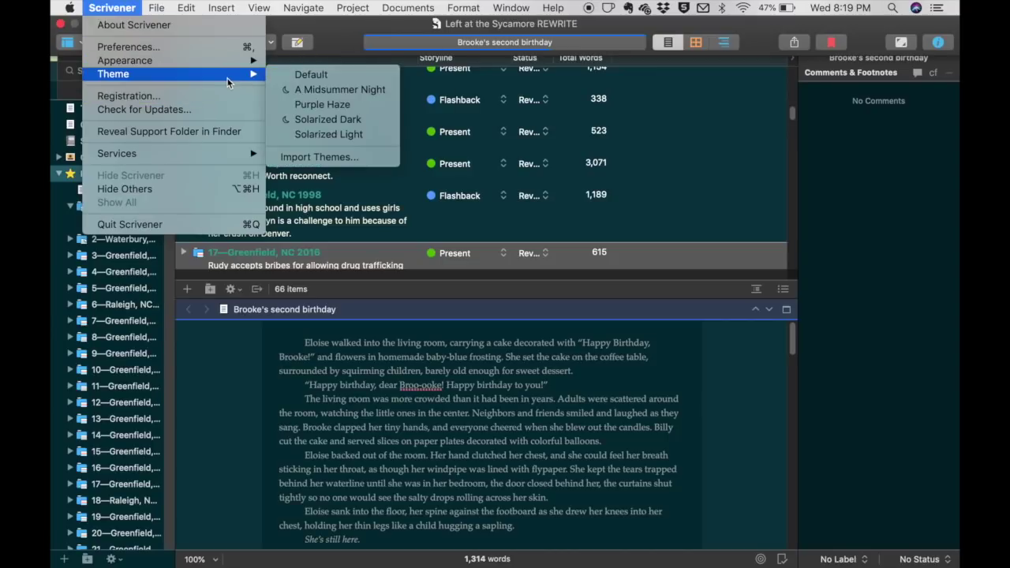
{"action": "left_click", "coordinate": [292, 90]}
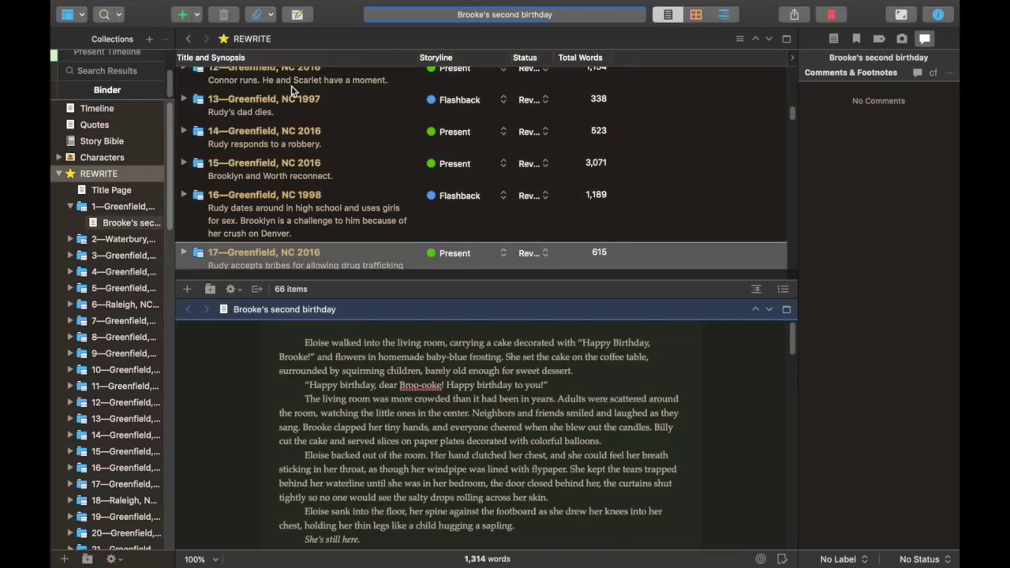
{"action": "mouse_move", "coordinate": [216, 6]}
{"action": "left_click", "coordinate": [125, 7]}
{"action": "mouse_move", "coordinate": [175, 75]}
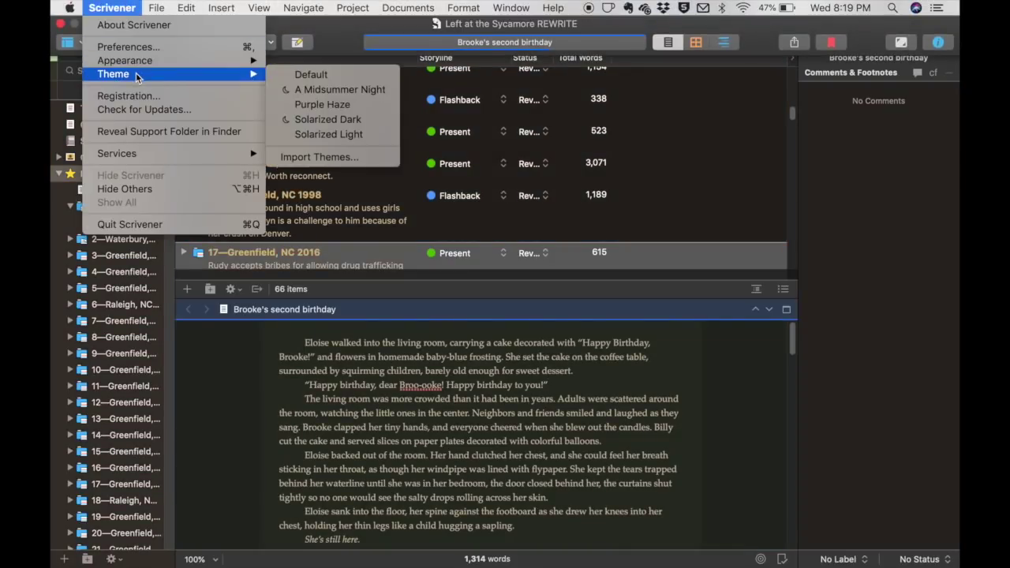
{"action": "left_click", "coordinate": [309, 105]}
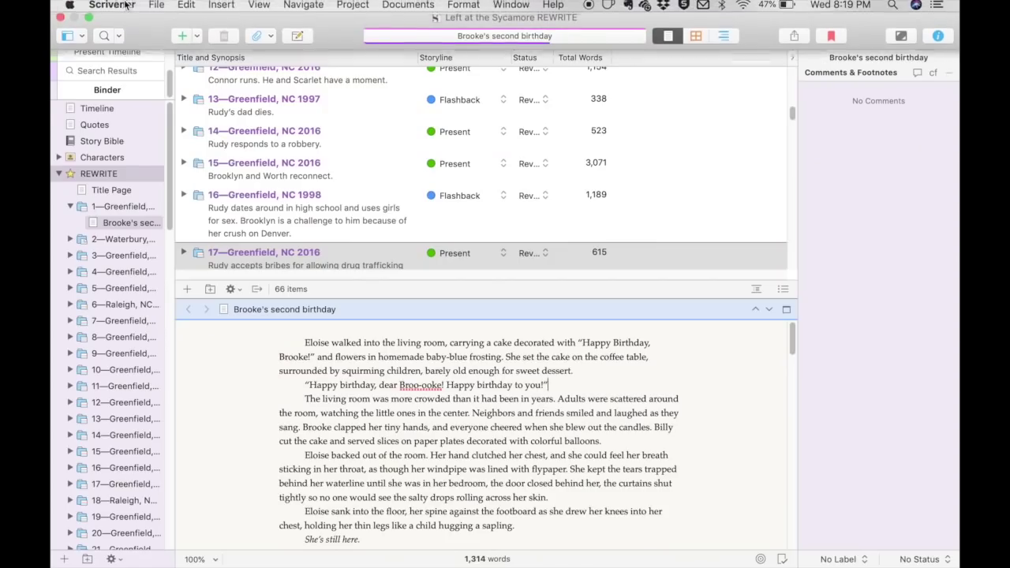
Apply the Solarized Dark theme, then the Solarized Light theme
{"action": "left_click", "coordinate": [109, 7]}
{"action": "mouse_move", "coordinate": [168, 8]}
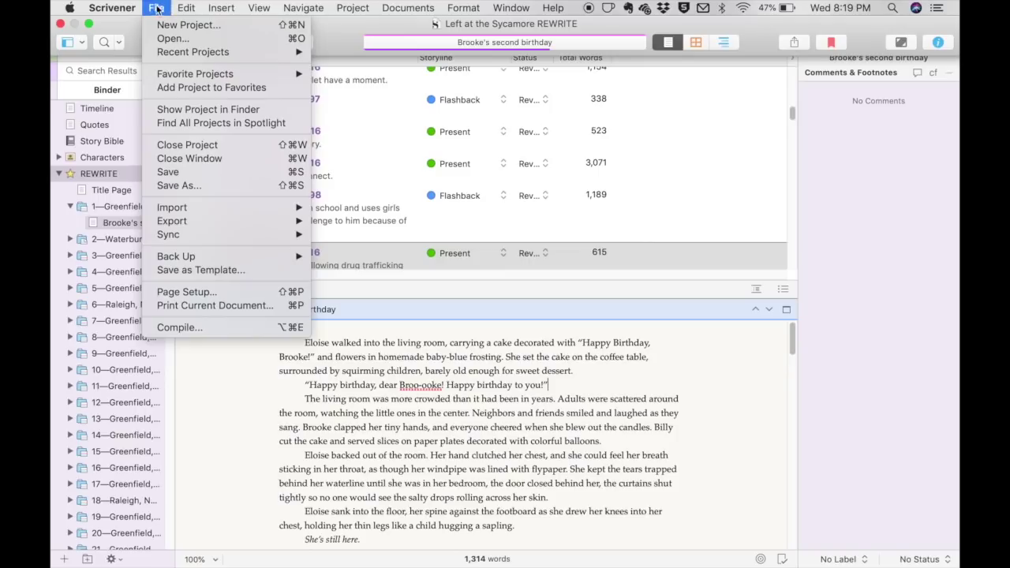
{"action": "mouse_move", "coordinate": [121, 7]}
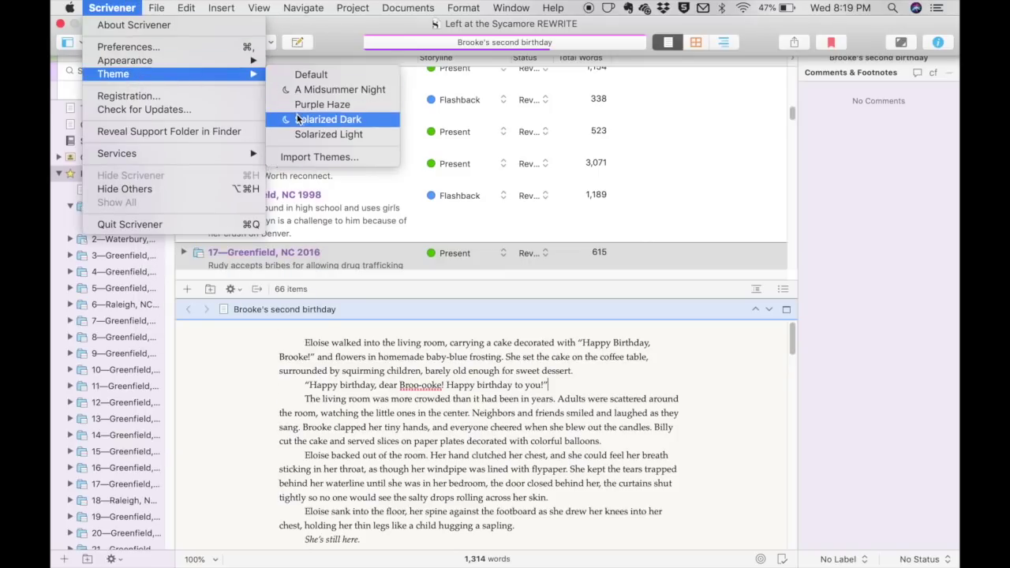
{"action": "left_click", "coordinate": [305, 119]}
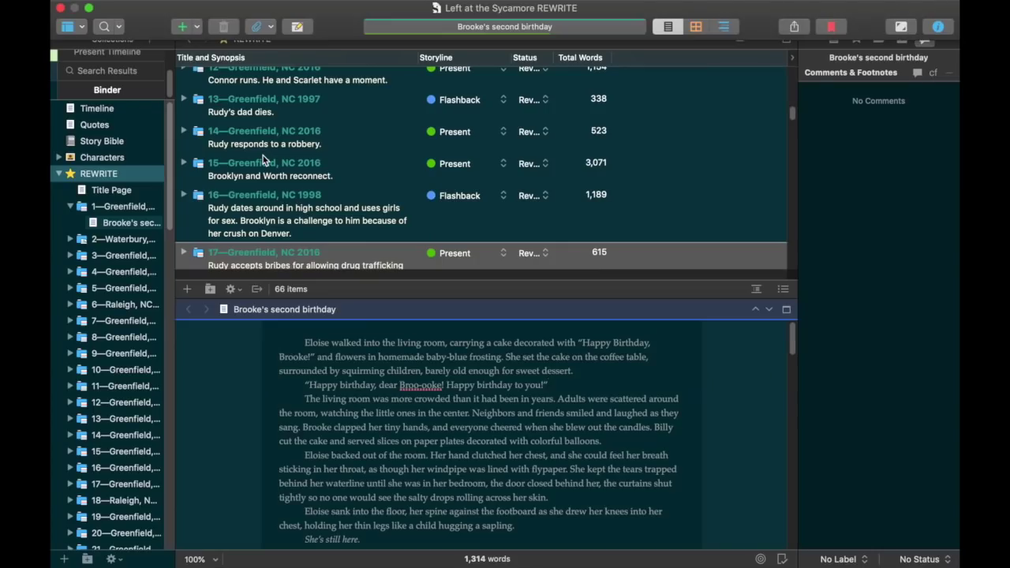
{"action": "mouse_move", "coordinate": [122, 6]}
{"action": "left_click", "coordinate": [123, 7]}
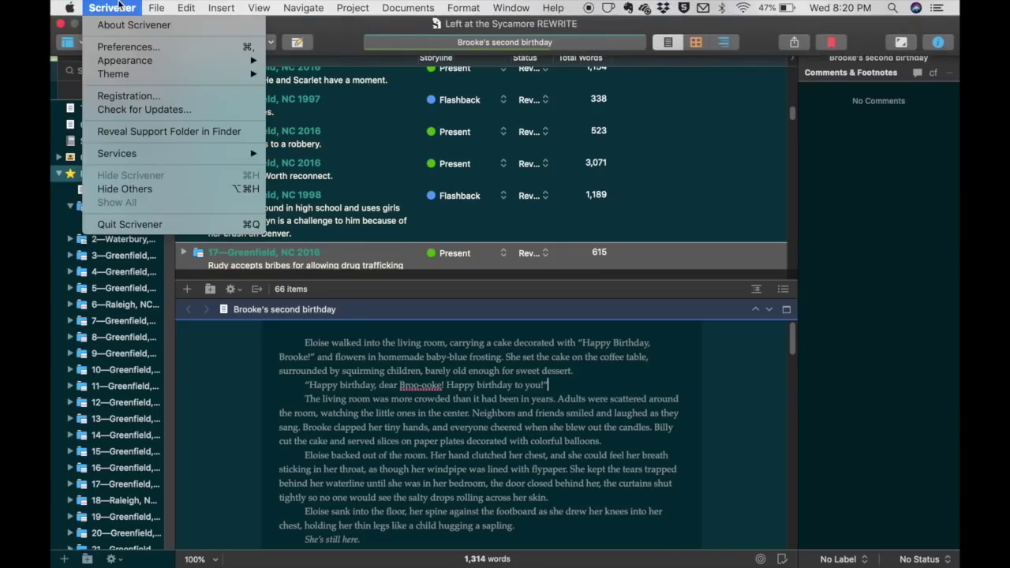
{"action": "mouse_move", "coordinate": [158, 76]}
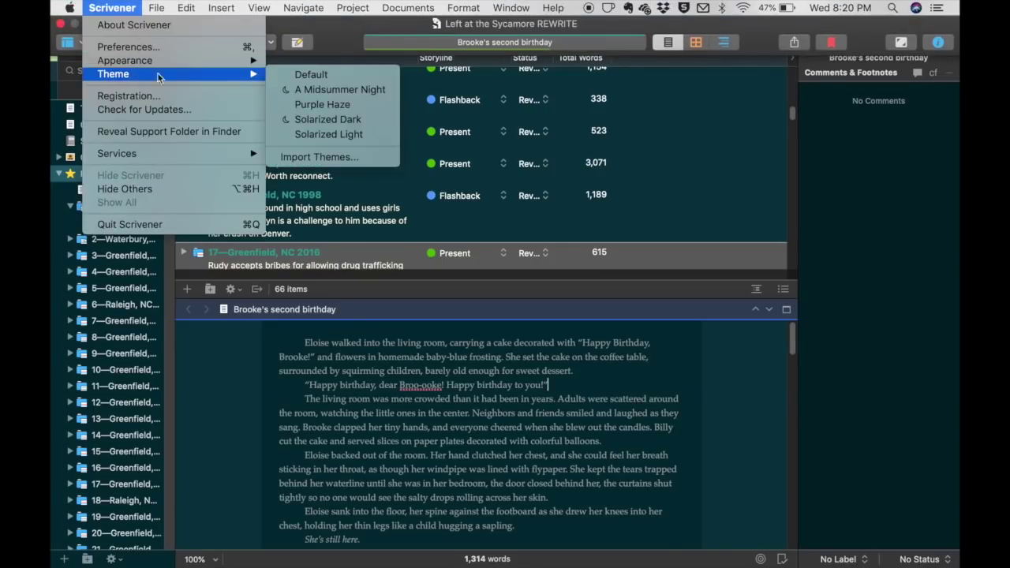
{"action": "left_click", "coordinate": [315, 134]}
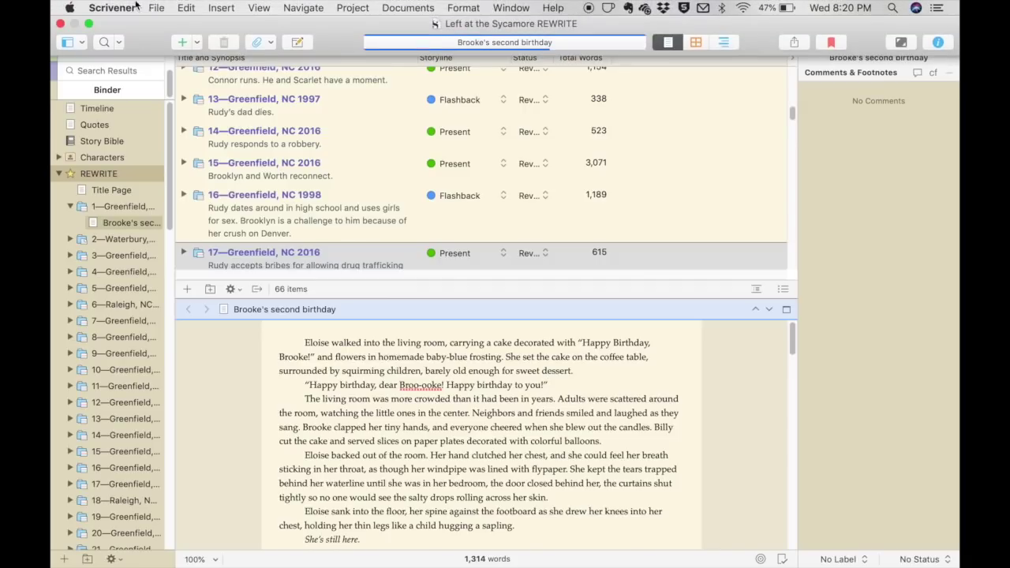
Restore the Default theme
{"action": "left_click", "coordinate": [129, 6]}
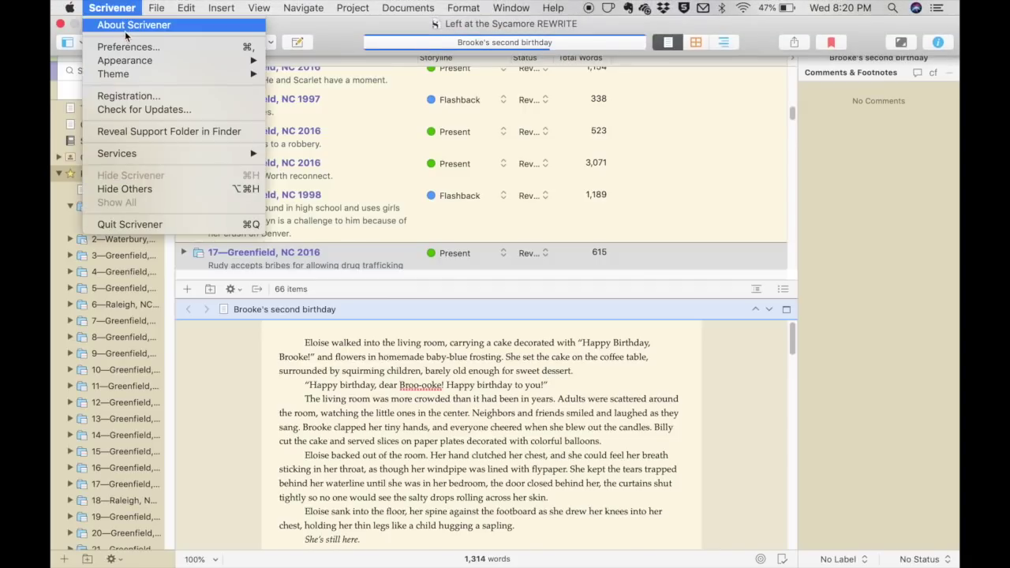
{"action": "mouse_move", "coordinate": [142, 73]}
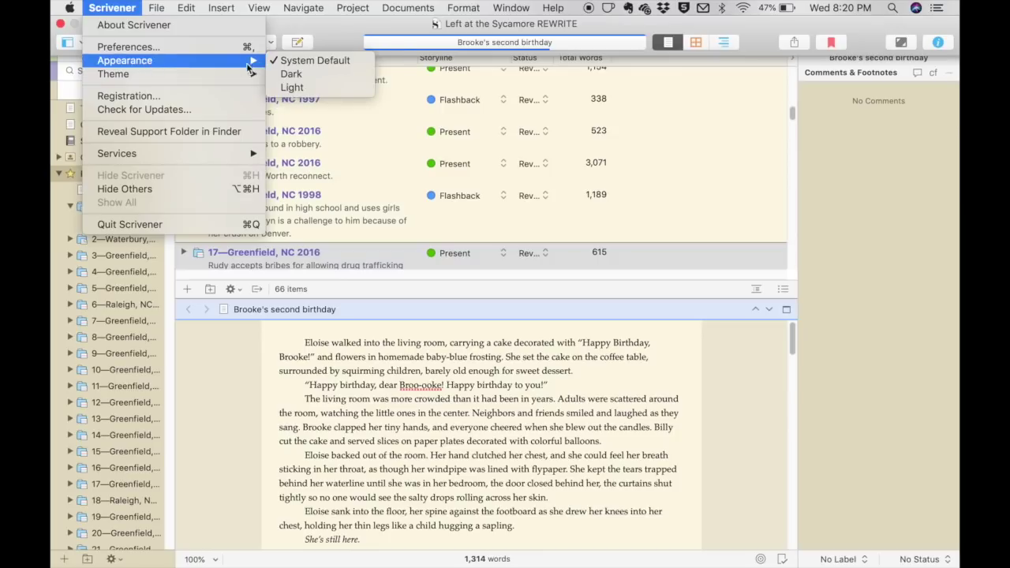
{"action": "mouse_move", "coordinate": [251, 73]}
{"action": "left_click", "coordinate": [305, 70]}
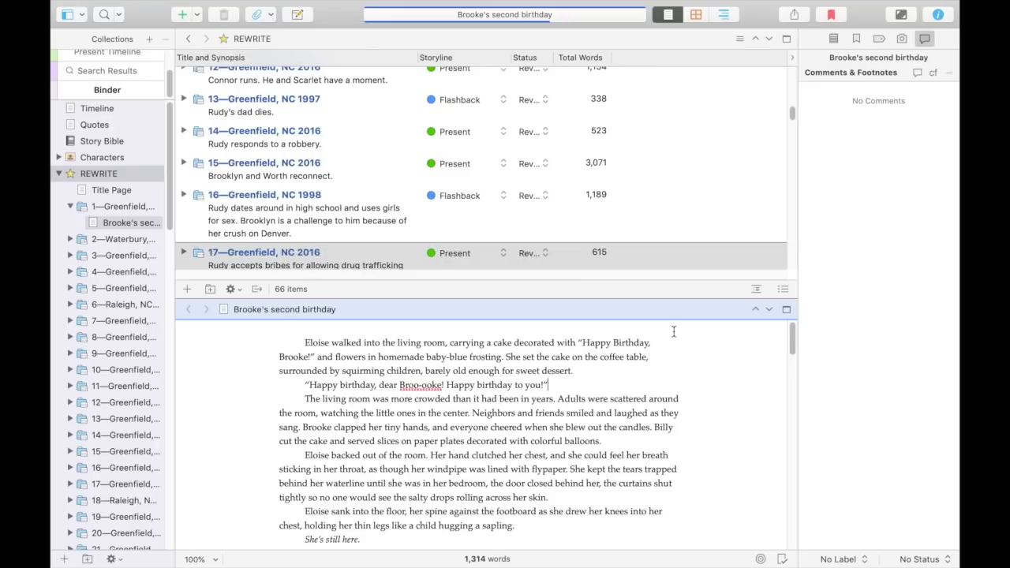
{"action": "mouse_move", "coordinate": [228, 4]}
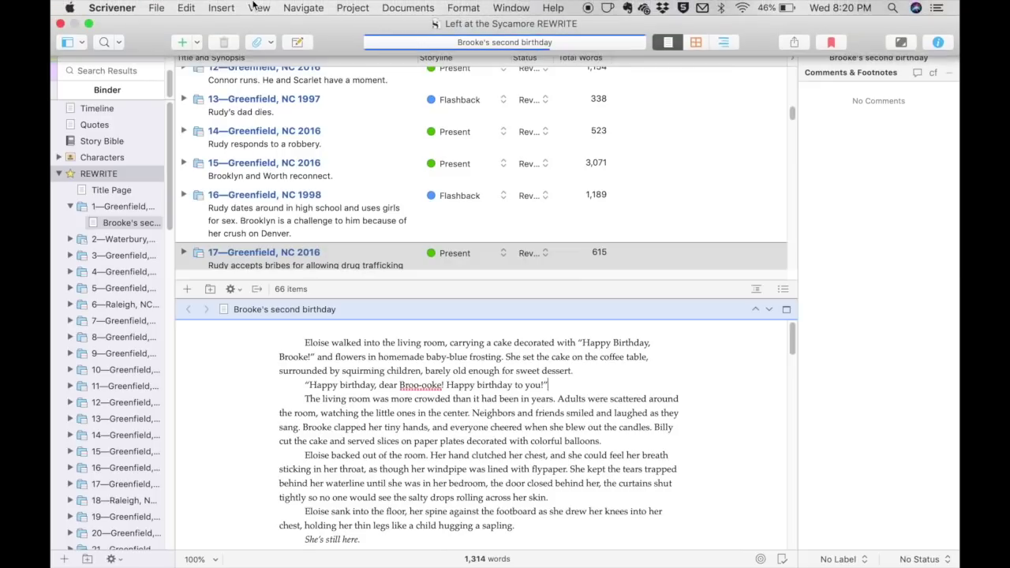
{"action": "left_click", "coordinate": [259, 7]}
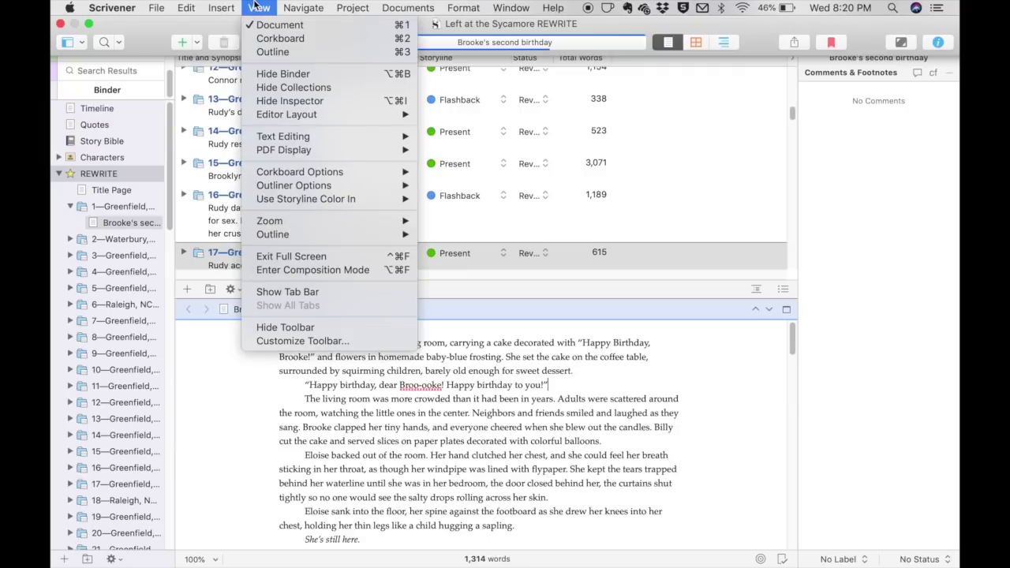
In Composition Mode with Focus set to Sentence, highlight "She's still here.", then exit with Esc
{"action": "left_click", "coordinate": [326, 268]}
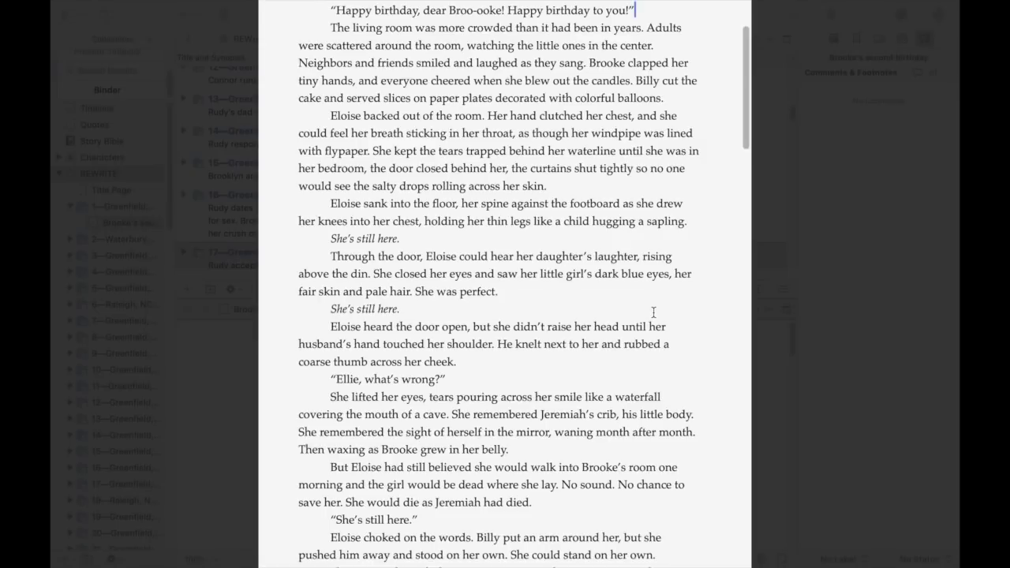
{"action": "mouse_move", "coordinate": [562, 564]}
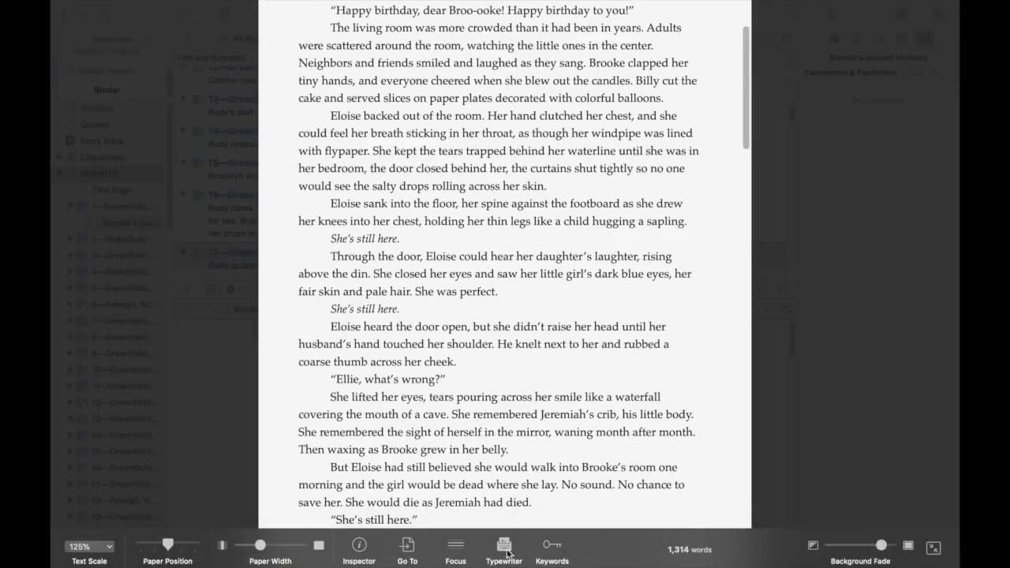
{"action": "left_click", "coordinate": [459, 549]}
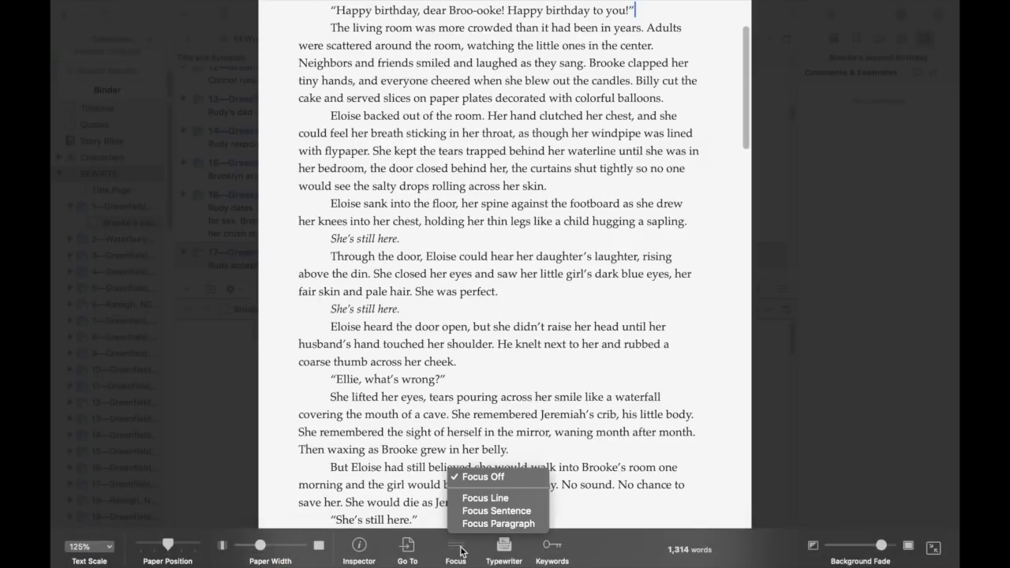
{"action": "left_click", "coordinate": [505, 508]}
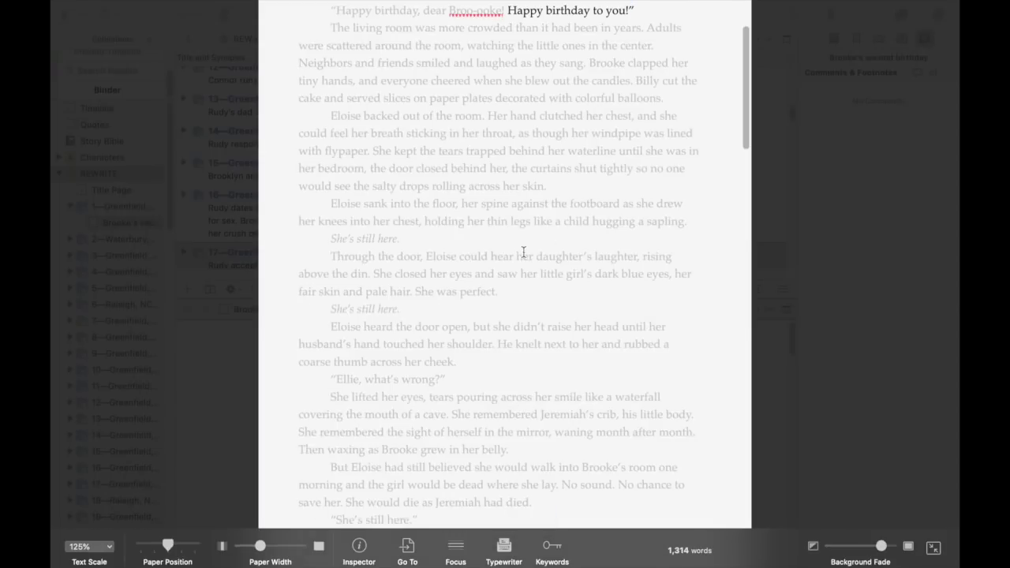
{"action": "scroll", "coordinate": [523, 252], "scroll_direction": "up", "scroll_amount": 3}
{"action": "scroll", "coordinate": [438, 408], "scroll_direction": "down", "scroll_amount": 2}
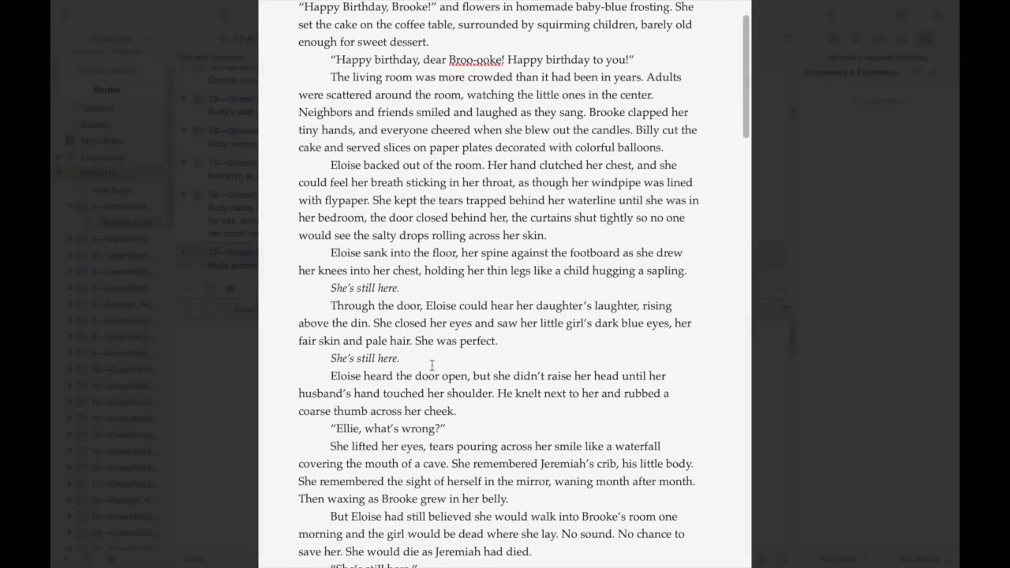
{"action": "left_click", "coordinate": [403, 357]}
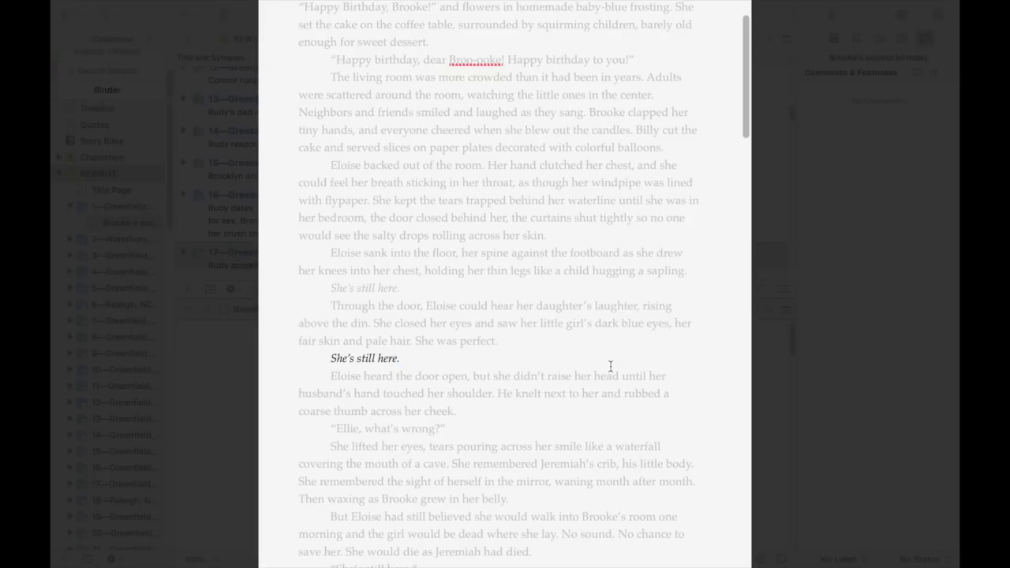
{"action": "key", "text": "Escape"}
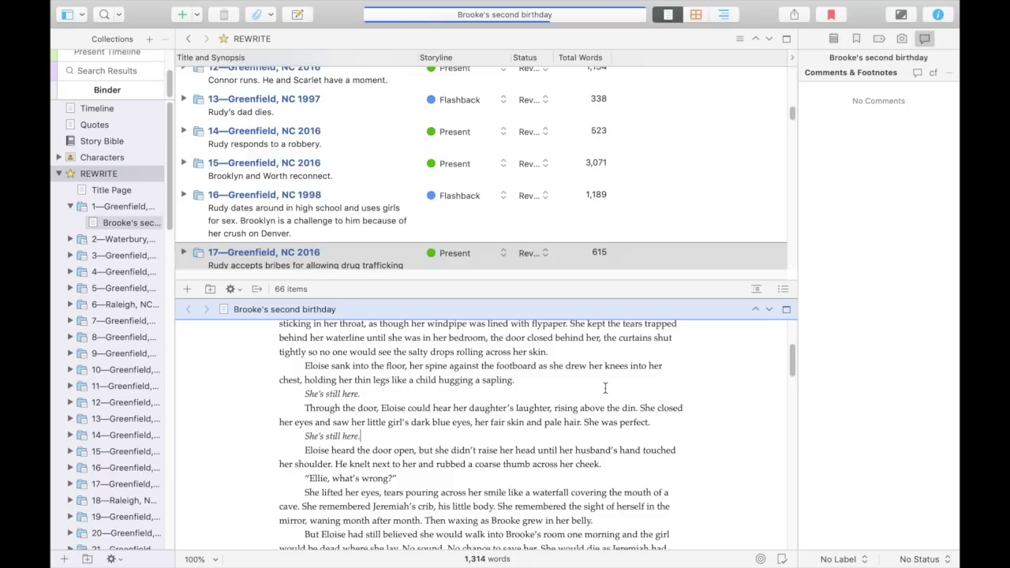
Show the Characters folder's eight group cards as a single full-width corkboard, split closed
{"action": "scroll", "coordinate": [402, 193], "scroll_direction": "up", "scroll_amount": 3}
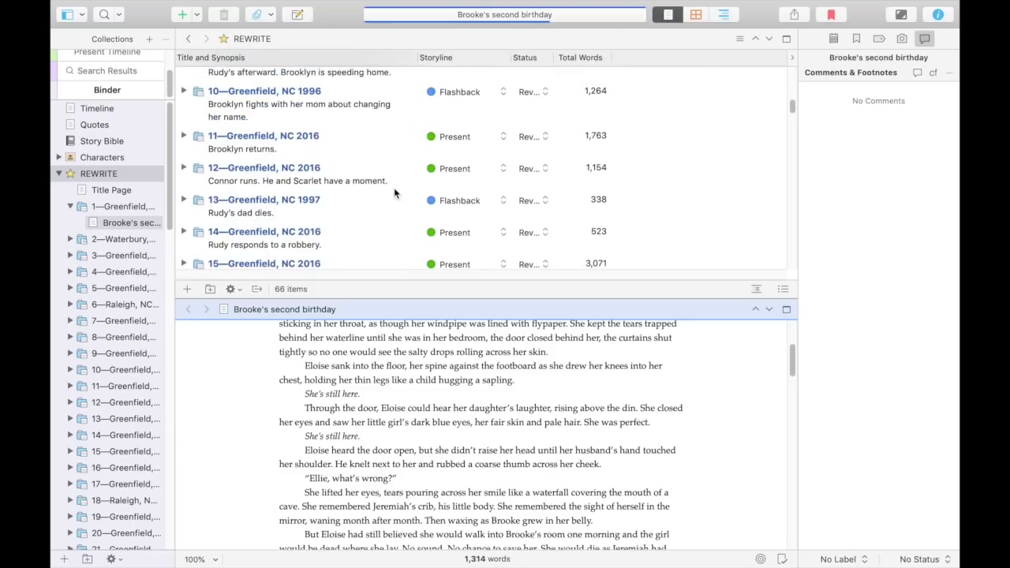
{"action": "left_click", "coordinate": [694, 15]}
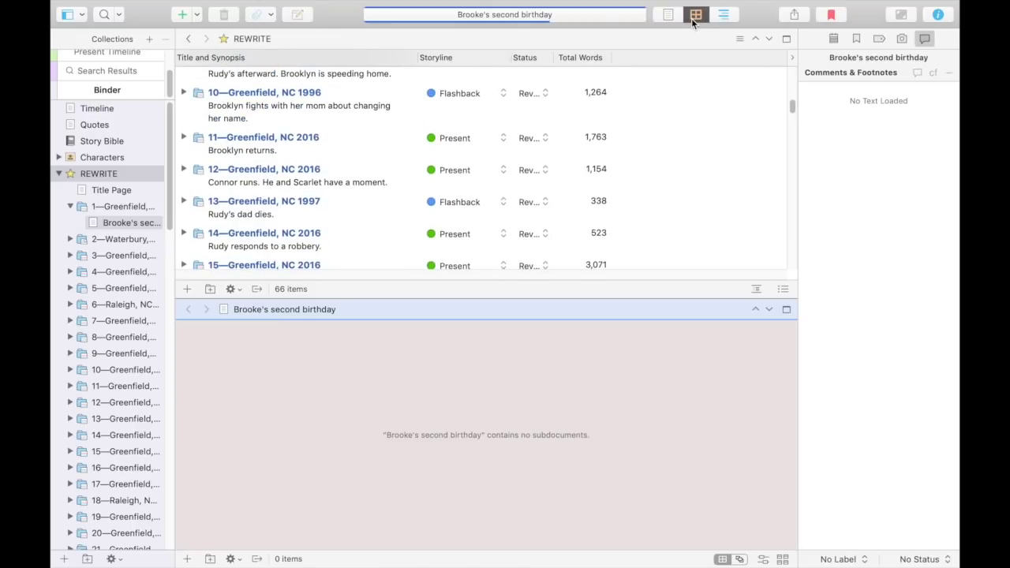
{"action": "left_click", "coordinate": [100, 158]}
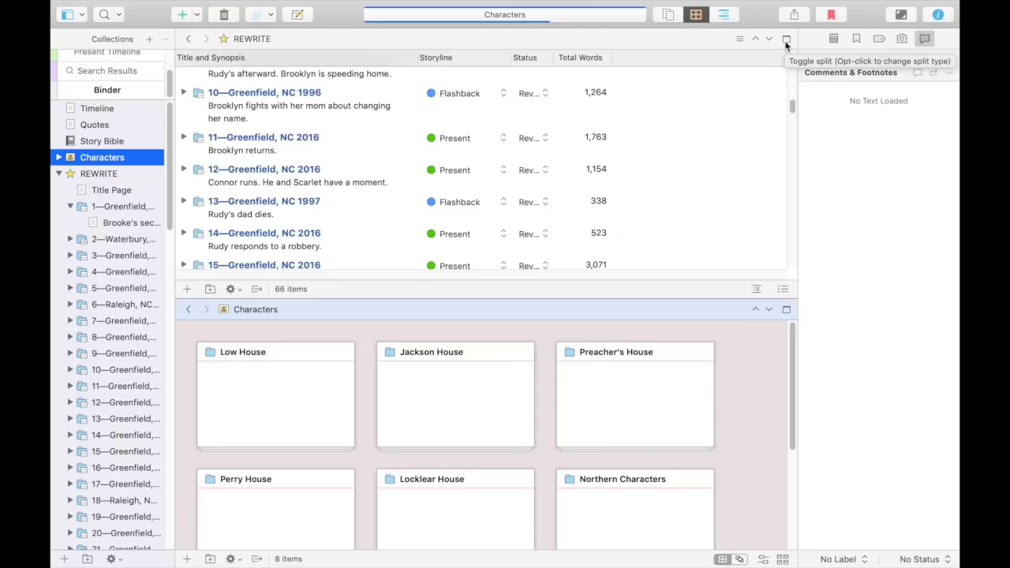
{"action": "left_click", "coordinate": [785, 312]}
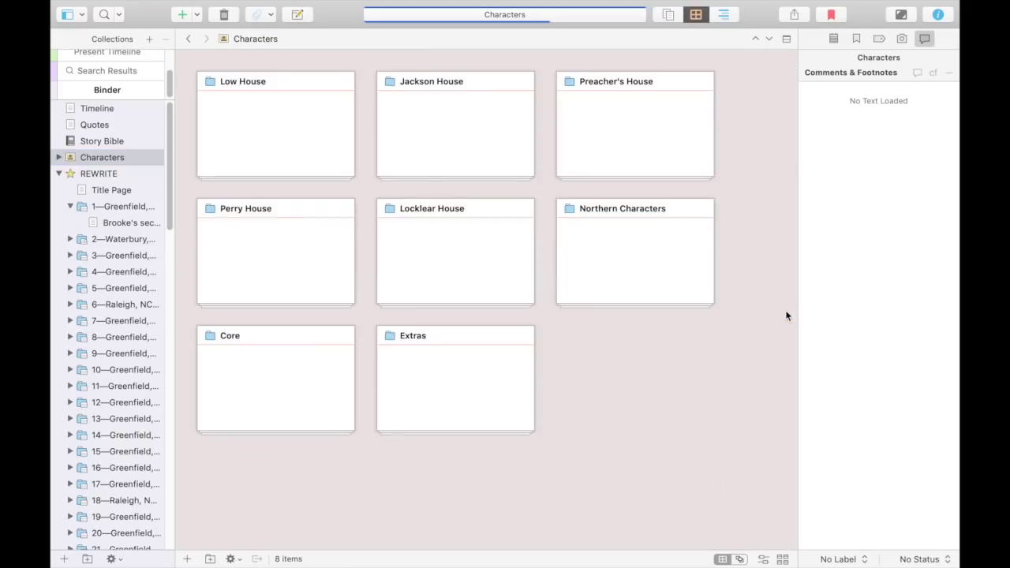
{"action": "left_click", "coordinate": [763, 559]}
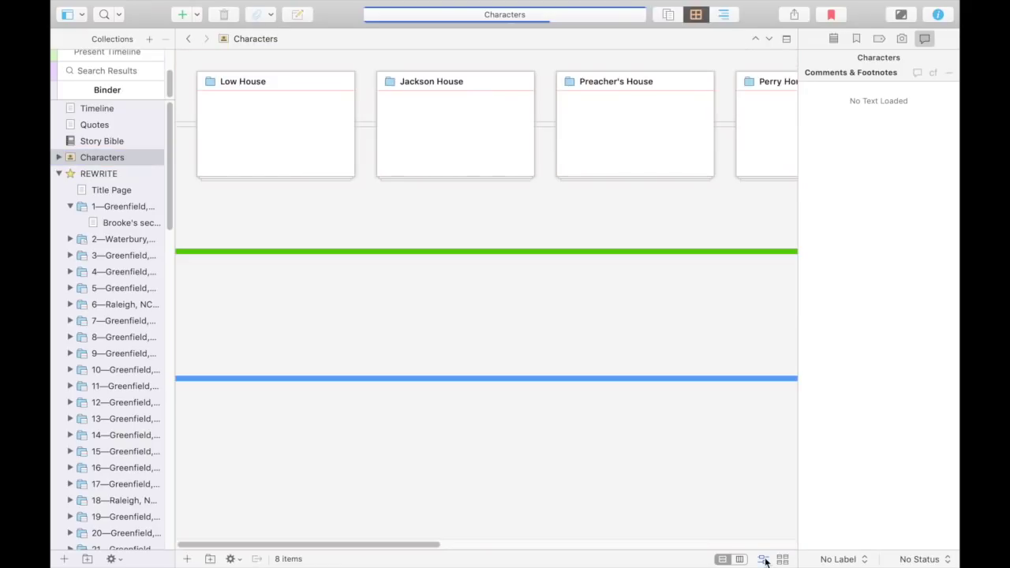
Load REWRITE's 63 scenes onto Present and Flashback lanes and scroll through to card 18
{"action": "left_click", "coordinate": [93, 174]}
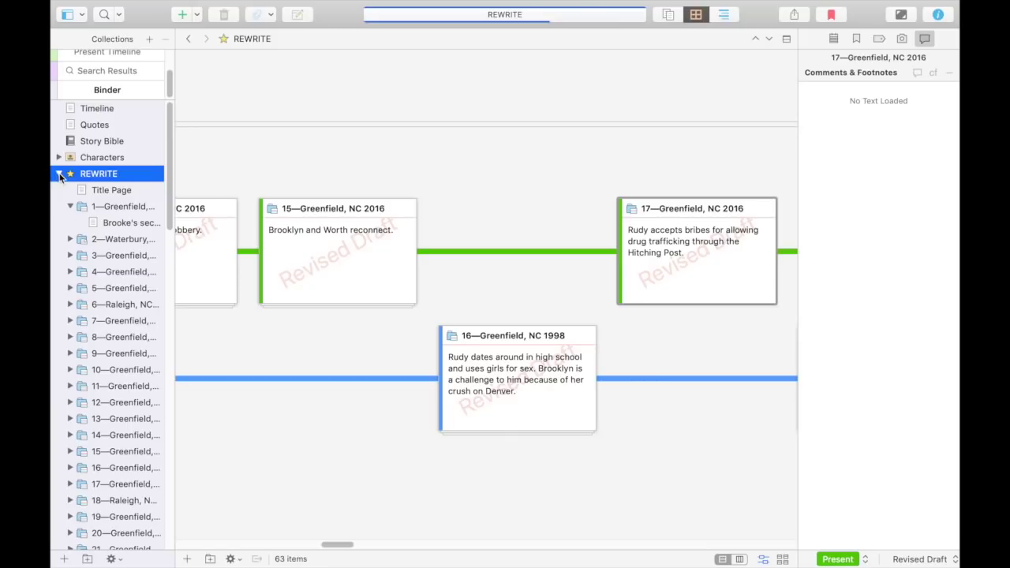
{"action": "key", "text": "Left"}
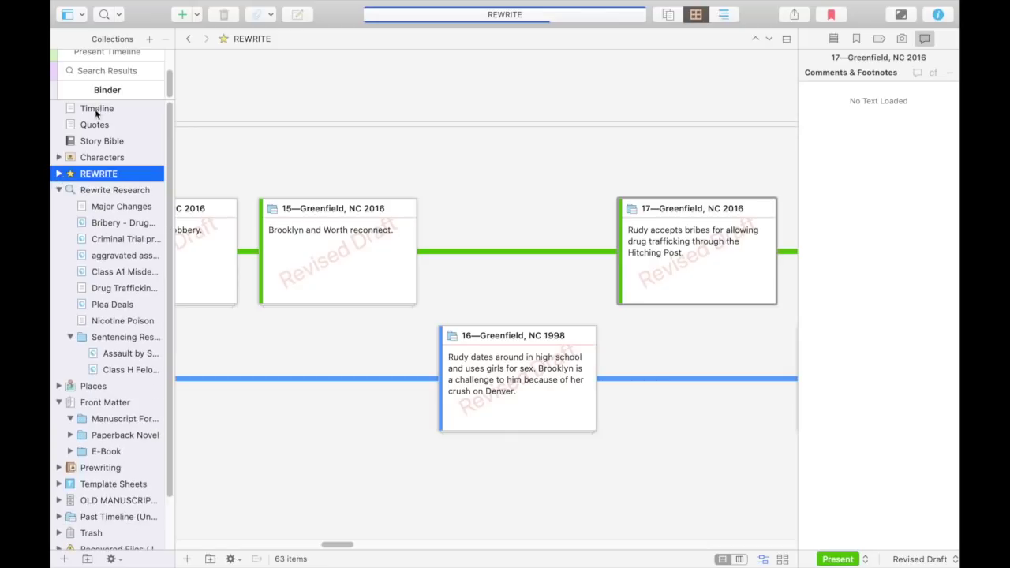
{"action": "left_click", "coordinate": [58, 175]}
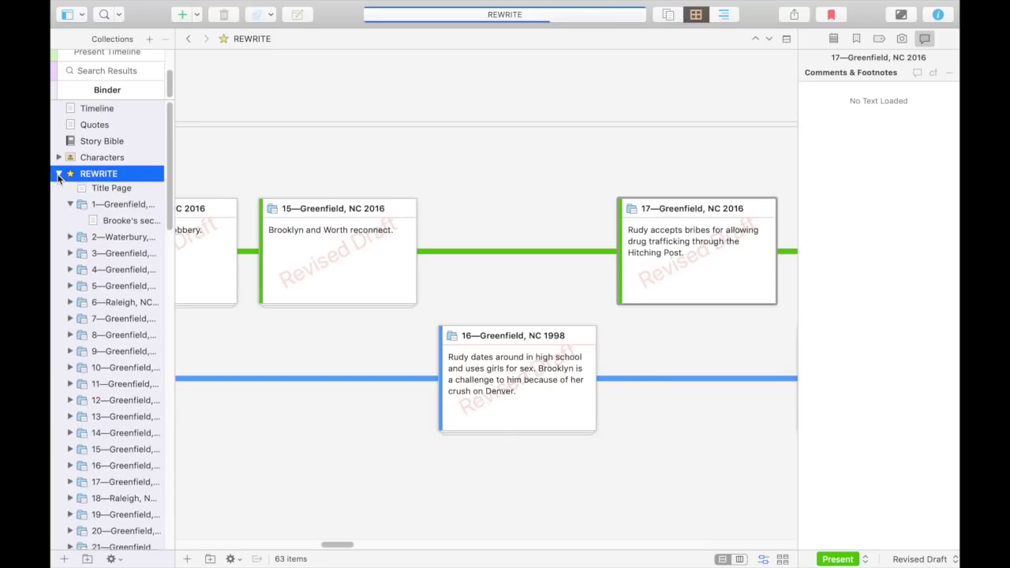
{"action": "scroll", "coordinate": [477, 299], "scroll_direction": "left", "scroll_amount": 5}
{"action": "scroll", "coordinate": [477, 299], "scroll_direction": "left", "scroll_amount": 10}
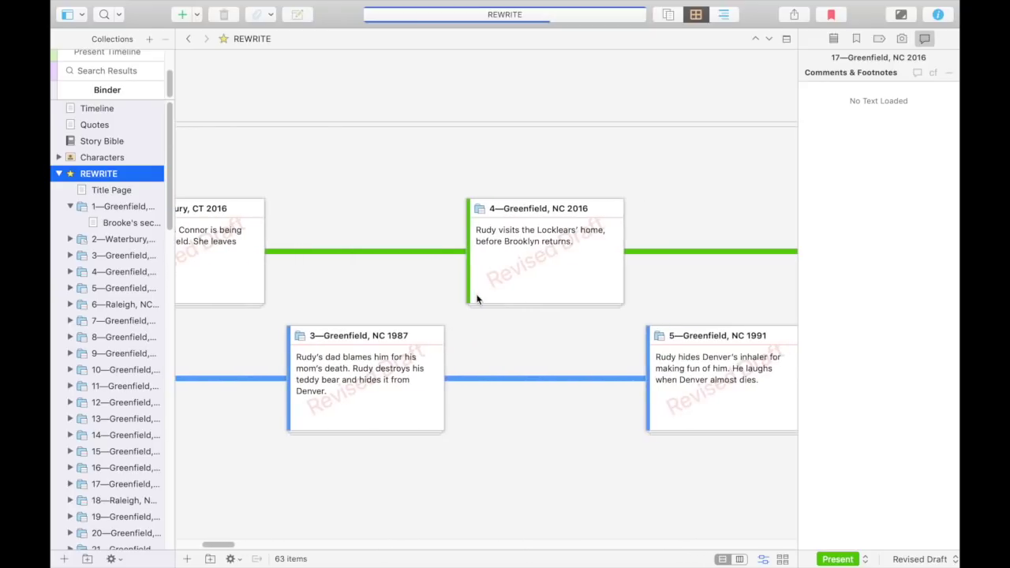
{"action": "scroll", "coordinate": [477, 299], "scroll_direction": "left", "scroll_amount": 6}
{"action": "scroll", "coordinate": [476, 299], "scroll_direction": "right", "scroll_amount": 6}
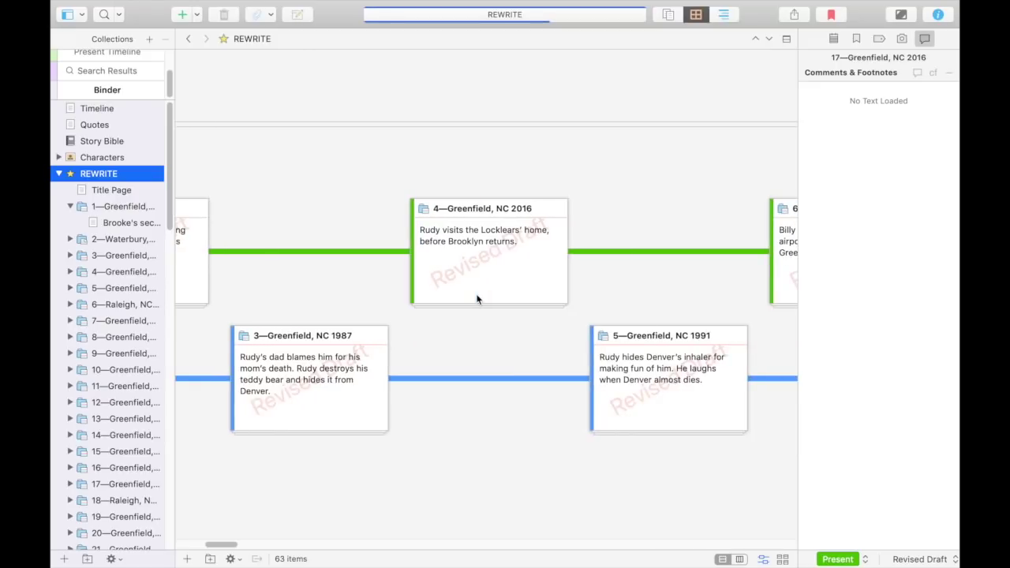
{"action": "scroll", "coordinate": [477, 299], "scroll_direction": "right", "scroll_amount": 6}
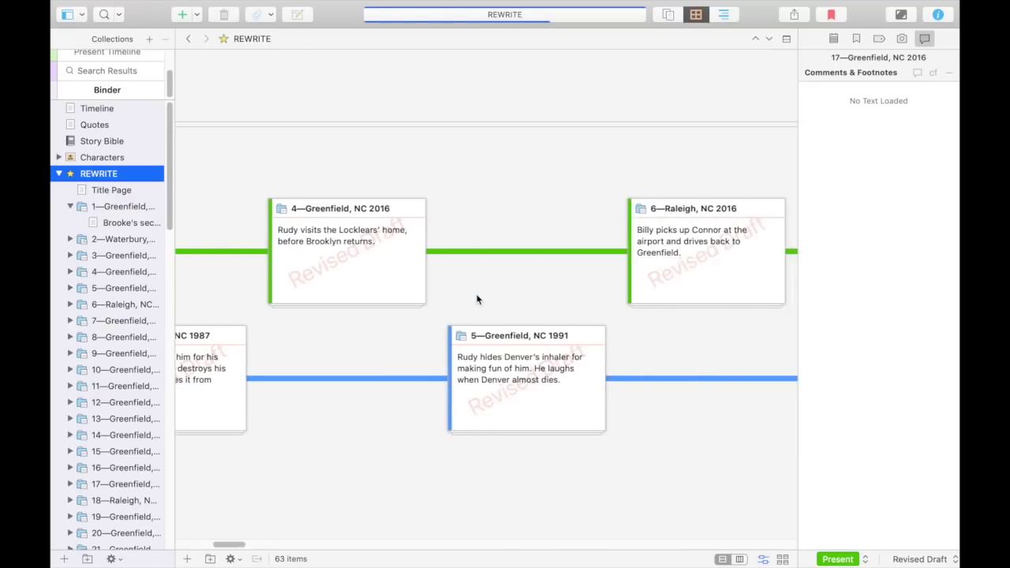
{"action": "scroll", "coordinate": [477, 299], "scroll_direction": "right", "scroll_amount": 5}
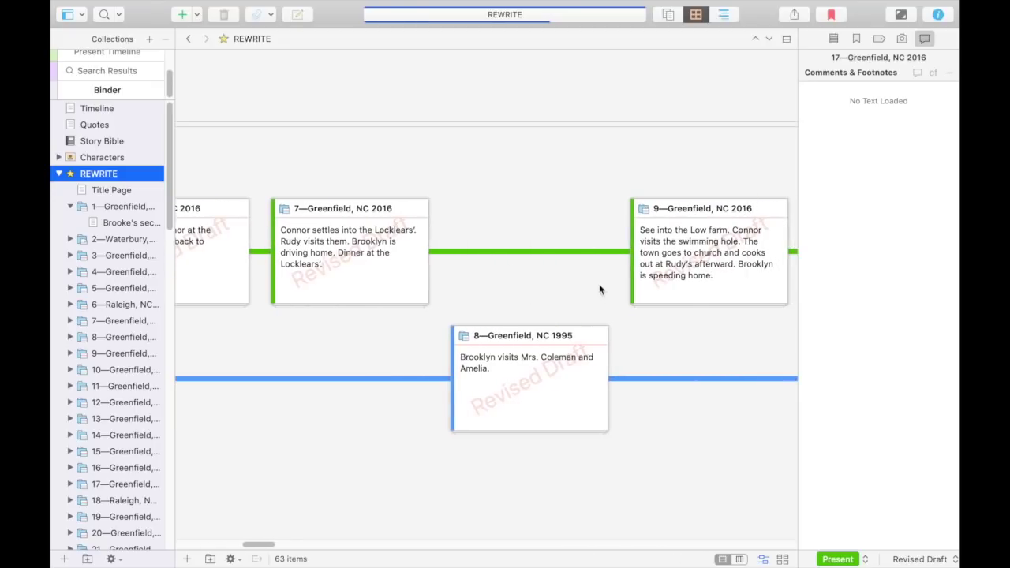
{"action": "scroll", "coordinate": [598, 286], "scroll_direction": "right", "scroll_amount": 9}
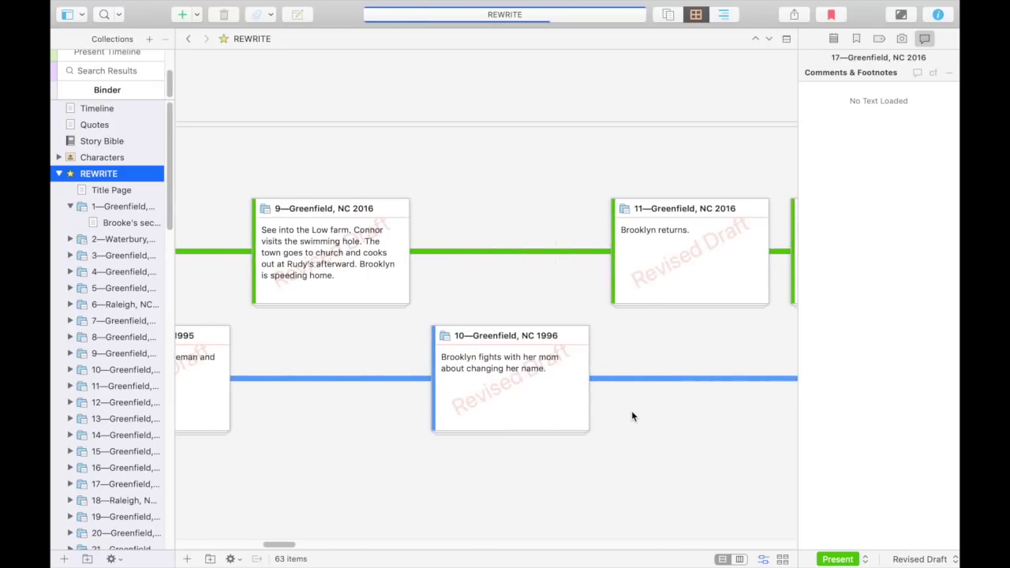
{"action": "scroll", "coordinate": [674, 385], "scroll_direction": "right", "scroll_amount": 15}
{"action": "scroll", "coordinate": [675, 385], "scroll_direction": "right", "scroll_amount": 3}
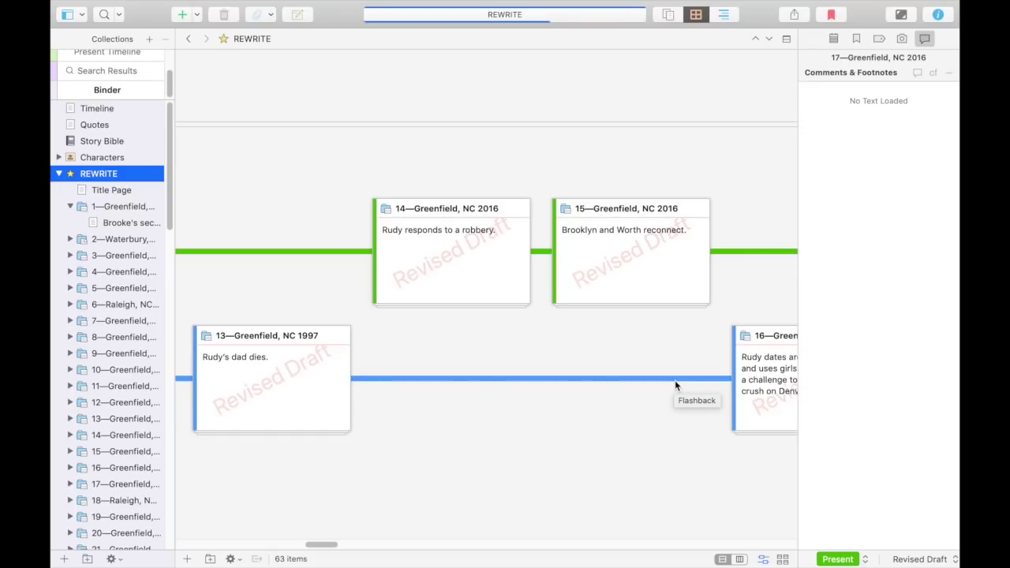
{"action": "scroll", "coordinate": [674, 385], "scroll_direction": "right", "scroll_amount": 9}
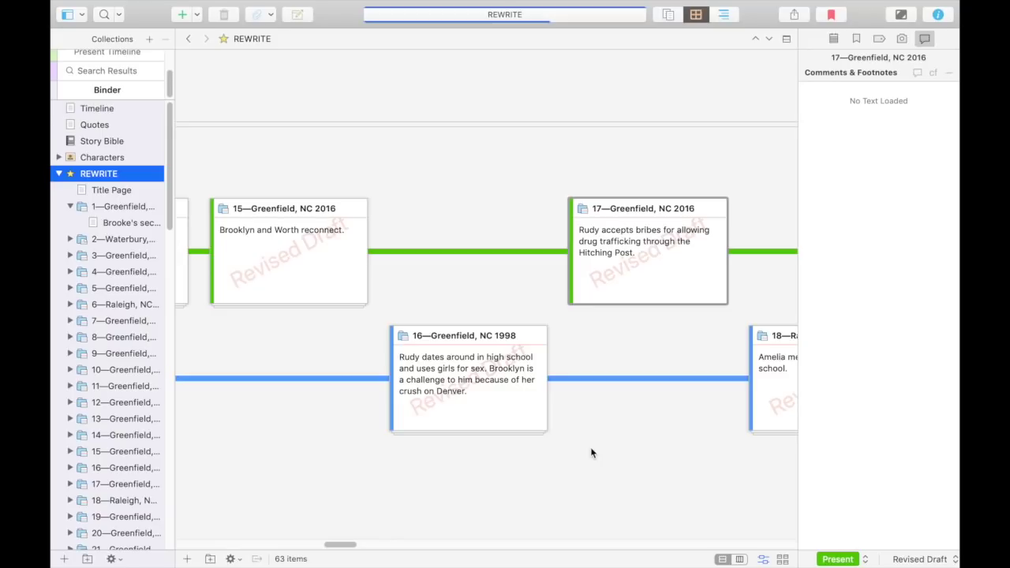
{"action": "scroll", "coordinate": [559, 448], "scroll_direction": "right", "scroll_amount": 5}
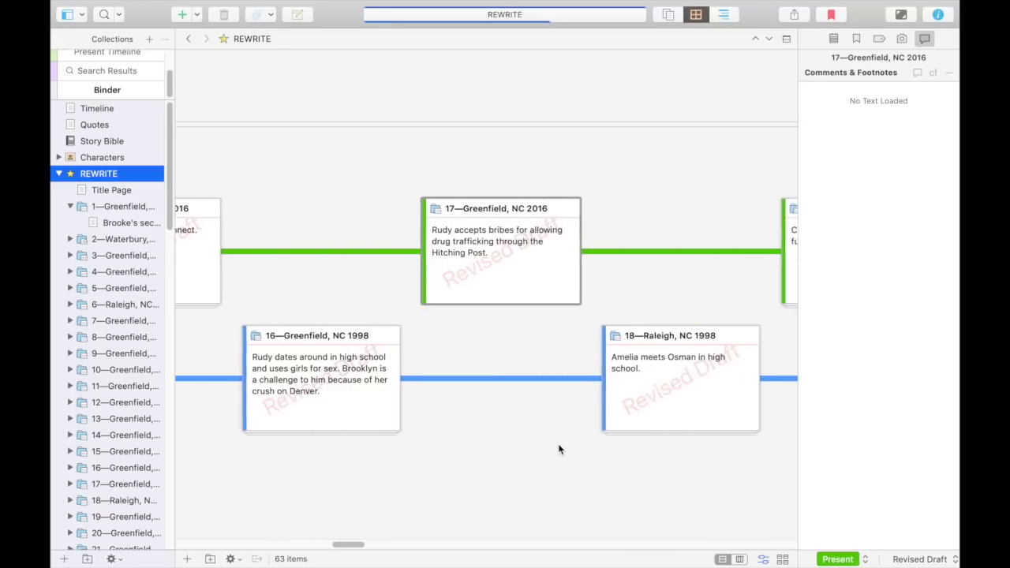
{"action": "right_click", "coordinate": [466, 274]}
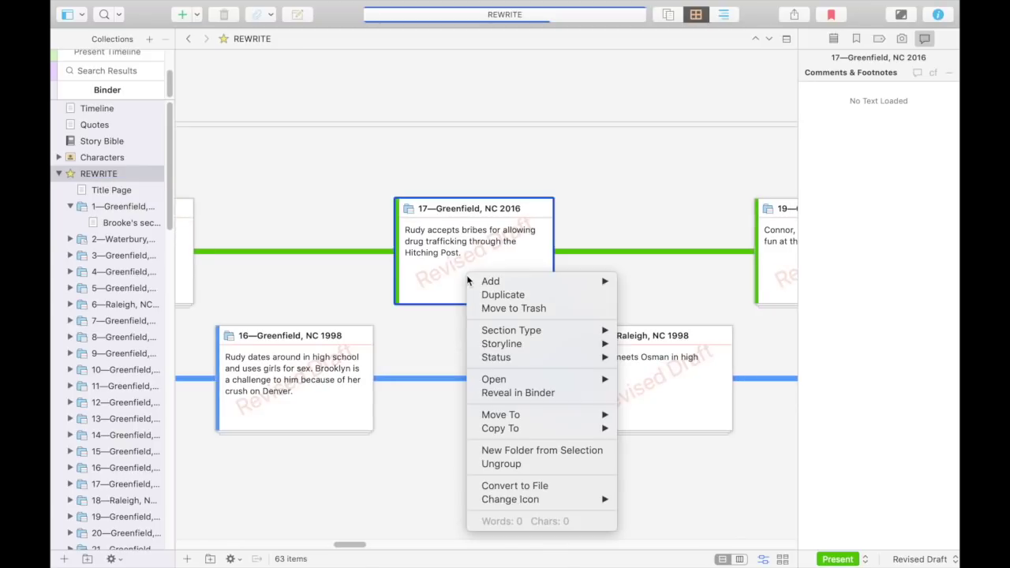
{"action": "mouse_move", "coordinate": [554, 344]}
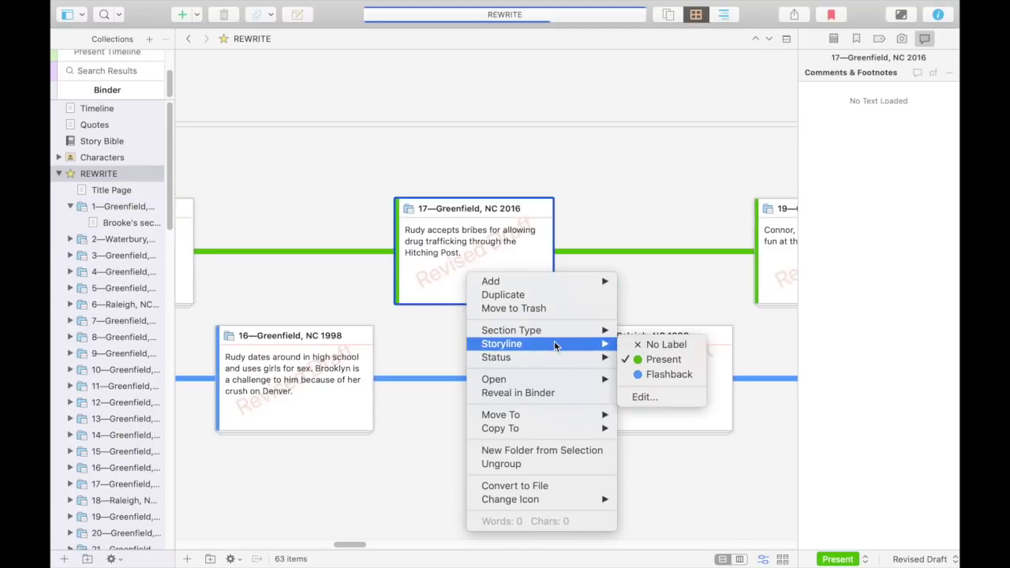
{"action": "left_click", "coordinate": [673, 375]}
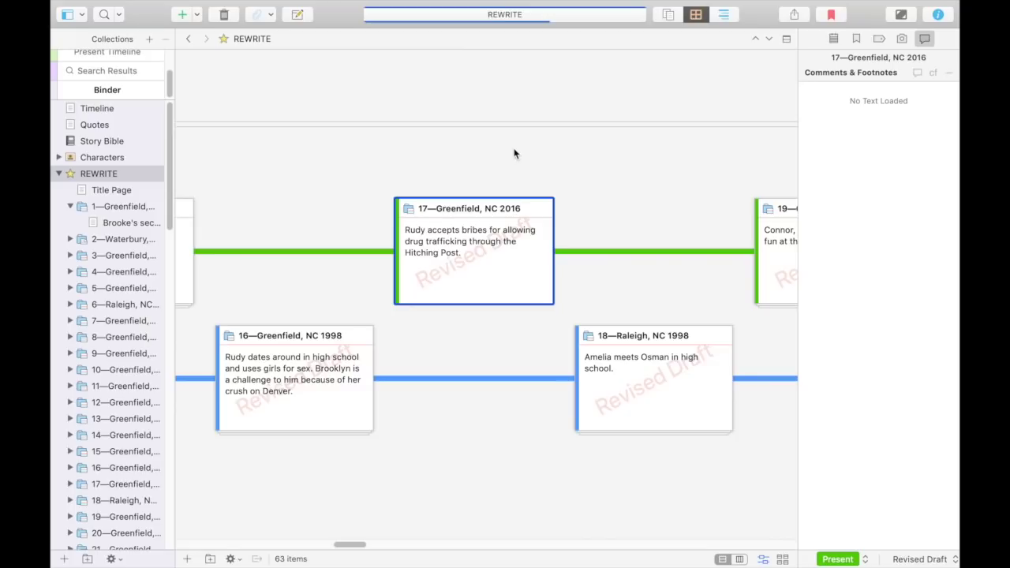
{"action": "scroll", "coordinate": [514, 154], "scroll_direction": "left", "scroll_amount": 5}
{"action": "scroll", "coordinate": [513, 153], "scroll_direction": "left", "scroll_amount": 6}
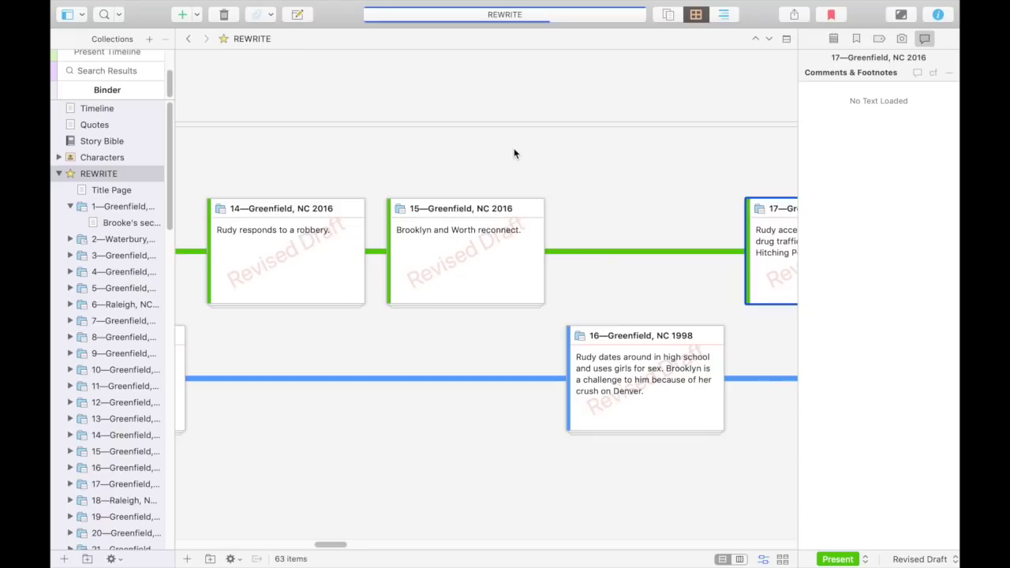
{"action": "scroll", "coordinate": [513, 153], "scroll_direction": "right", "scroll_amount": 10}
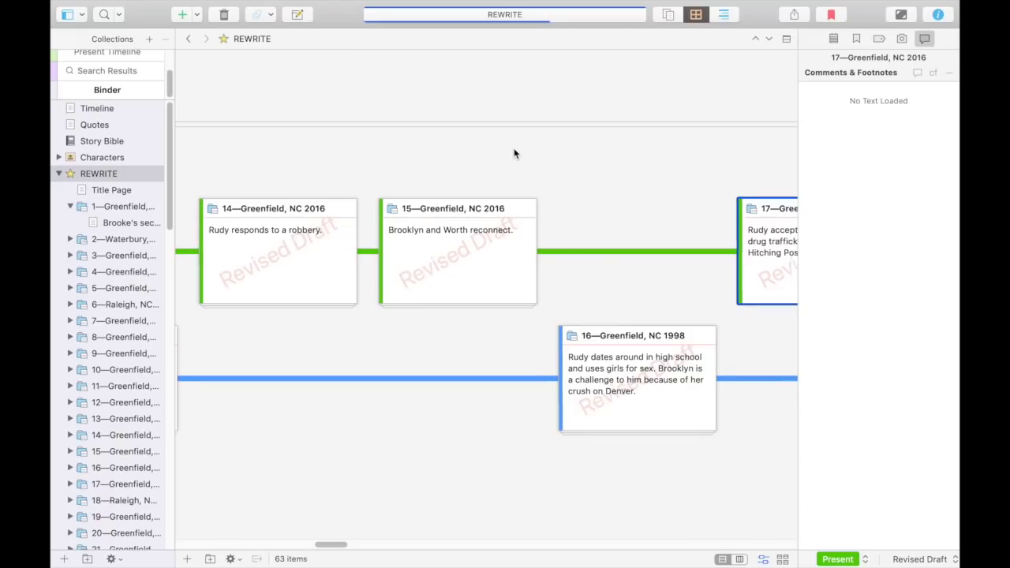
{"action": "scroll", "coordinate": [514, 153], "scroll_direction": "right", "scroll_amount": 8}
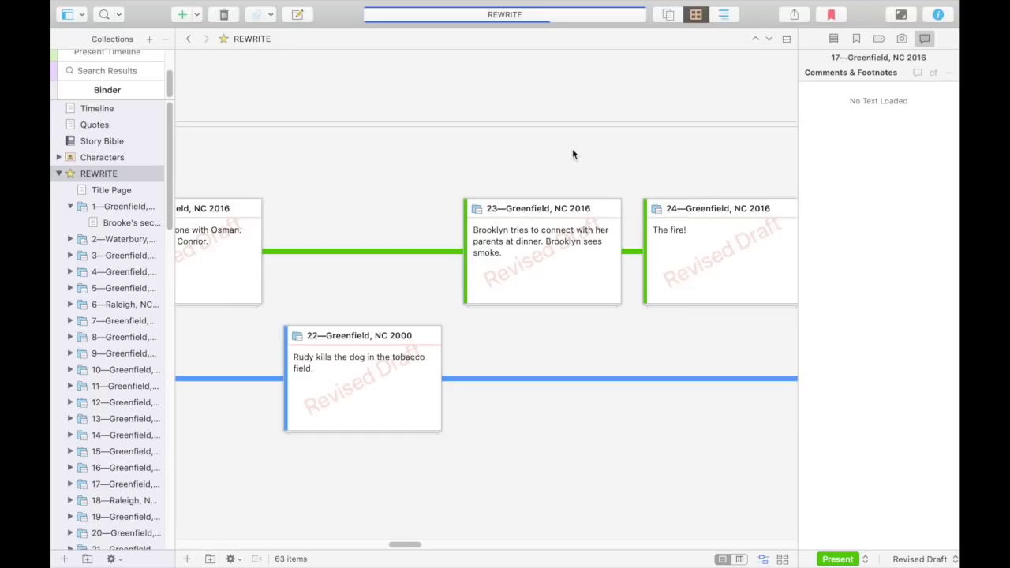
{"action": "scroll", "coordinate": [572, 148], "scroll_direction": "left", "scroll_amount": 10}
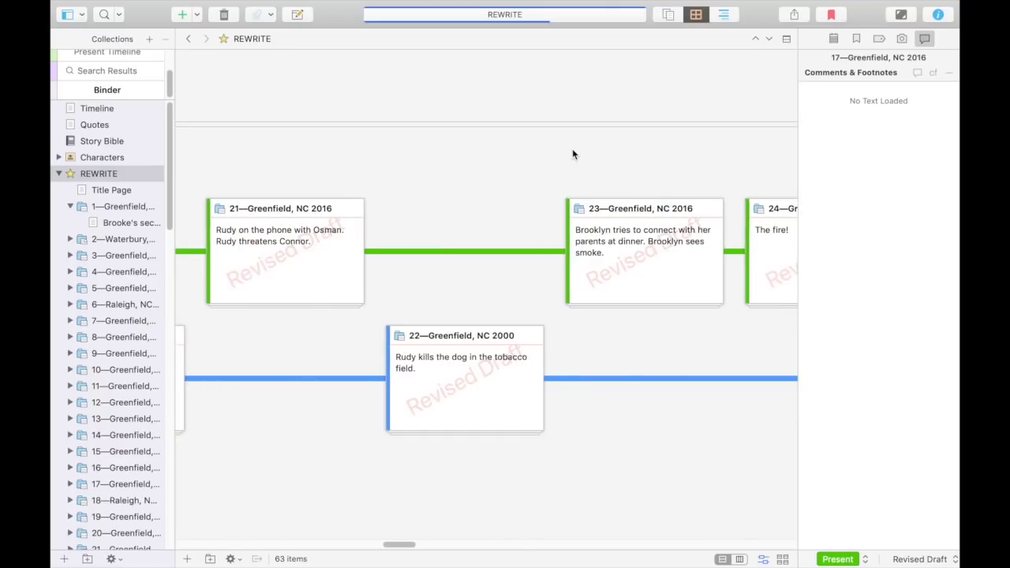
{"action": "scroll", "coordinate": [572, 148], "scroll_direction": "left", "scroll_amount": 6}
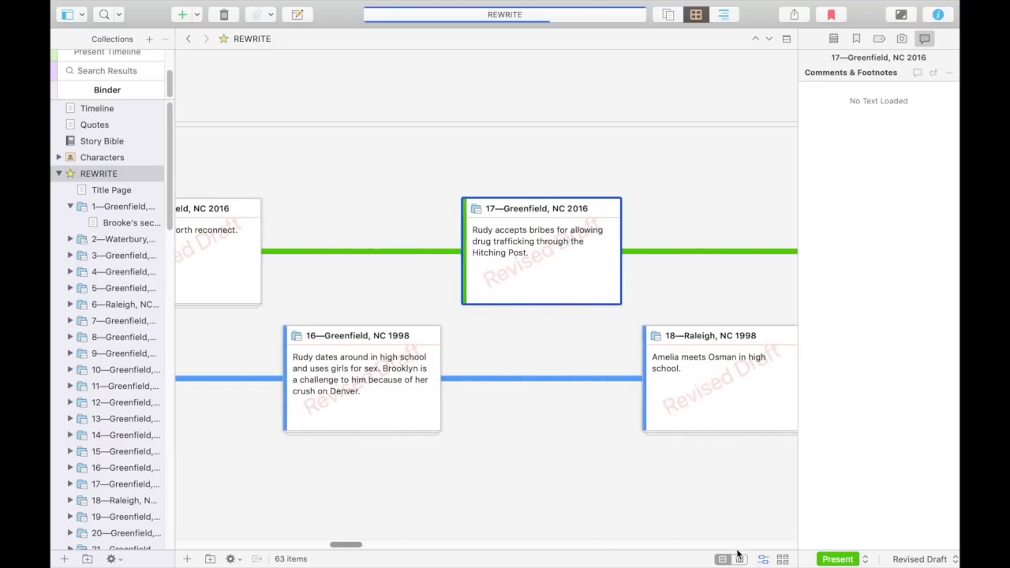
Make the label timeline run vertically and scroll down through the cards
{"action": "left_click", "coordinate": [739, 559]}
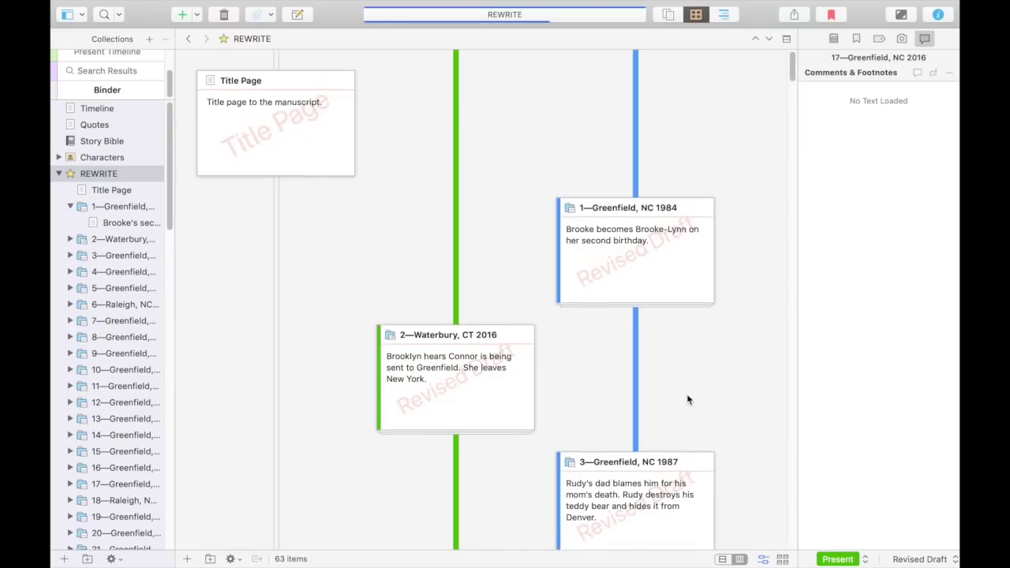
{"action": "scroll", "coordinate": [688, 399], "scroll_direction": "down", "scroll_amount": 15}
{"action": "scroll", "coordinate": [775, 471], "scroll_direction": "down", "scroll_amount": 10}
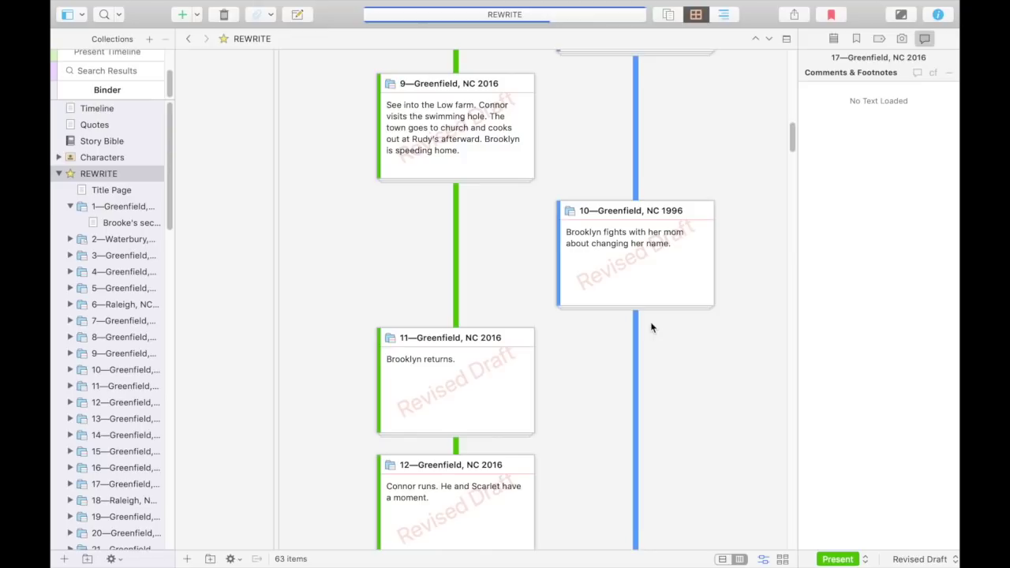
{"action": "scroll", "coordinate": [653, 327], "scroll_direction": "down", "scroll_amount": 10}
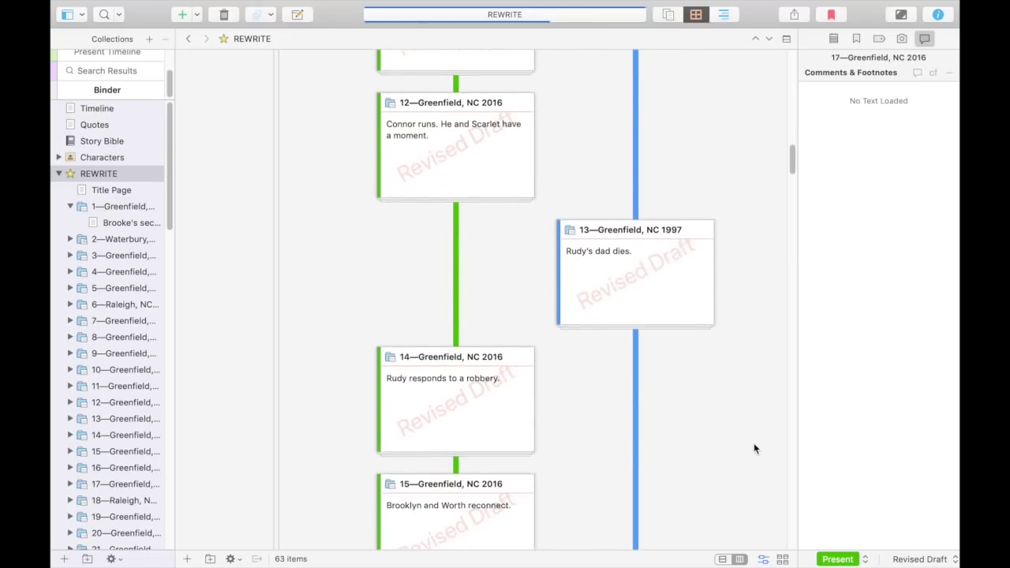
Switch to the plain card grid, then arrange cards by label on horizontal lanes
{"action": "left_click", "coordinate": [782, 558]}
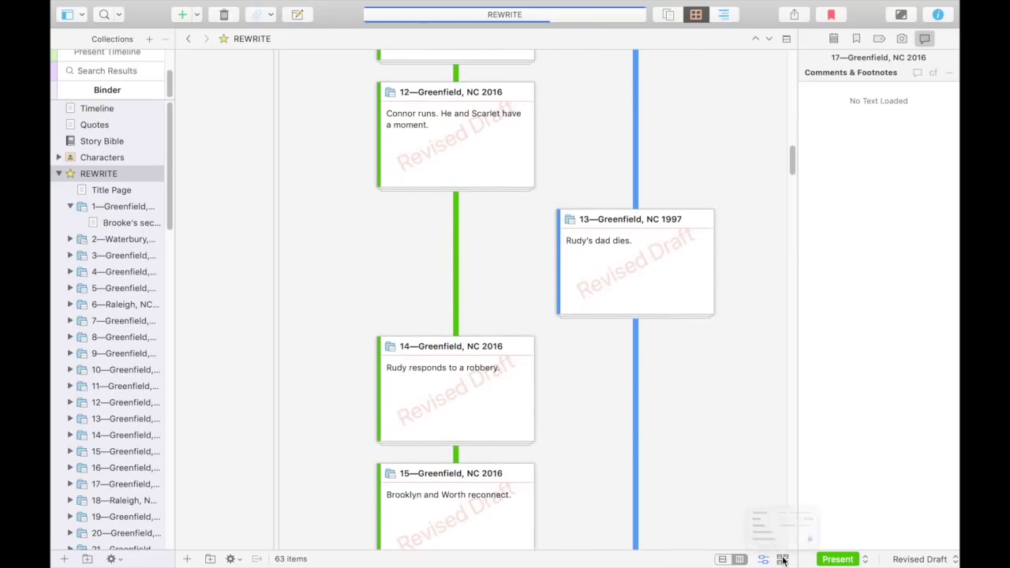
{"action": "left_click", "coordinate": [782, 559]}
{"action": "left_click", "coordinate": [782, 559]}
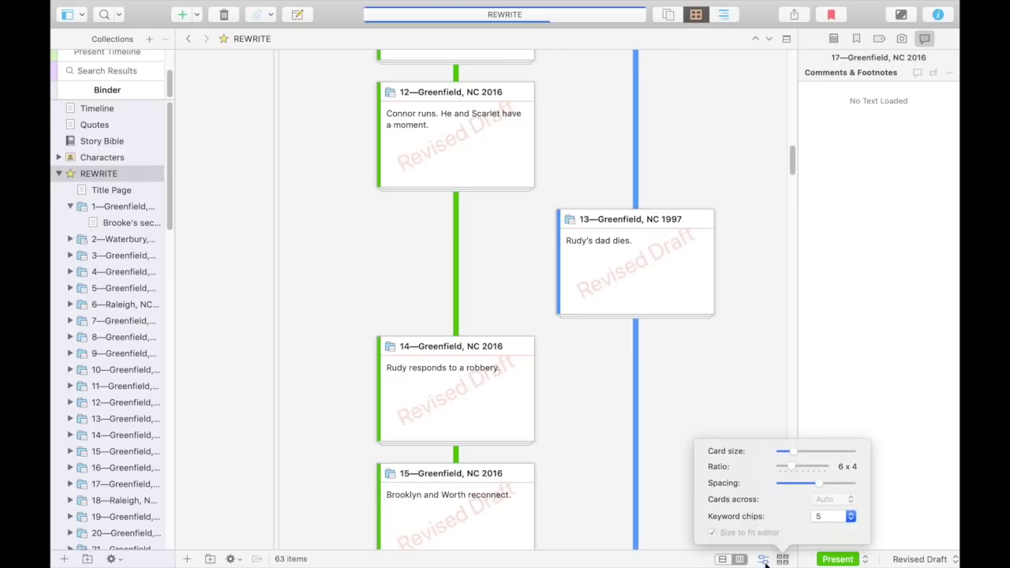
{"action": "left_click", "coordinate": [763, 559]}
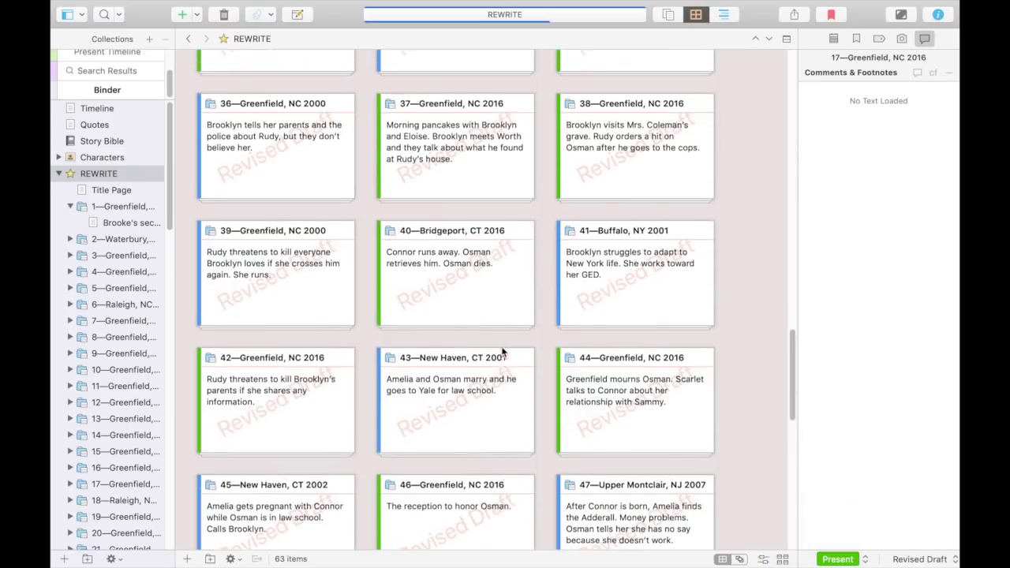
{"action": "scroll", "coordinate": [502, 351], "scroll_direction": "up", "scroll_amount": 7}
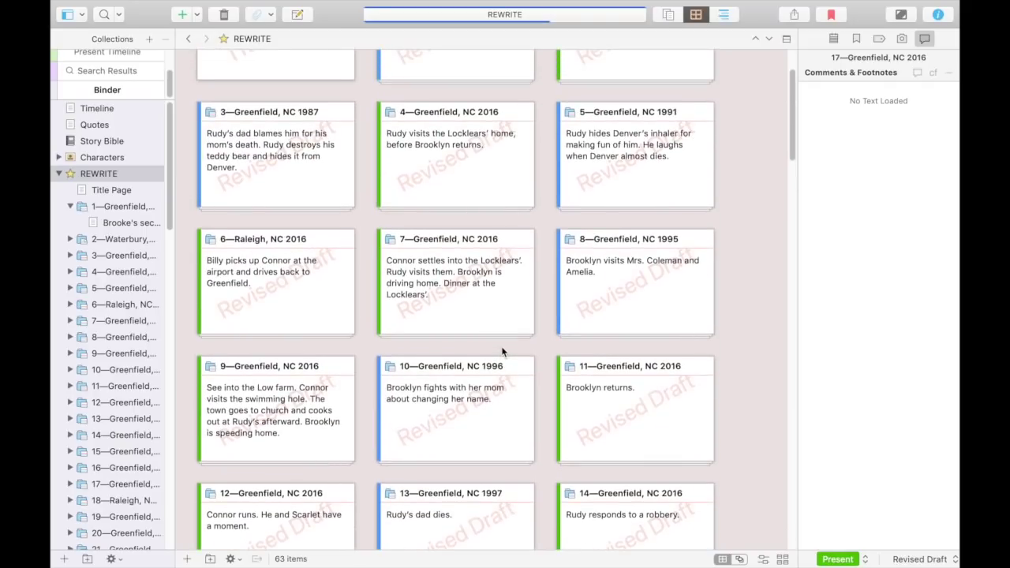
{"action": "scroll", "coordinate": [502, 352], "scroll_direction": "up", "scroll_amount": 3}
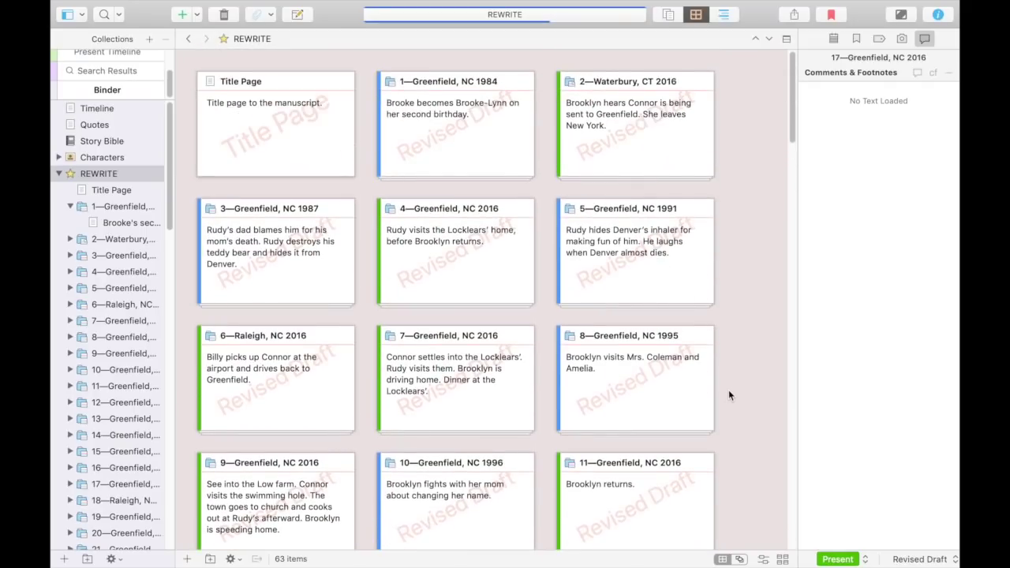
{"action": "scroll", "coordinate": [728, 390], "scroll_direction": "down", "scroll_amount": 3}
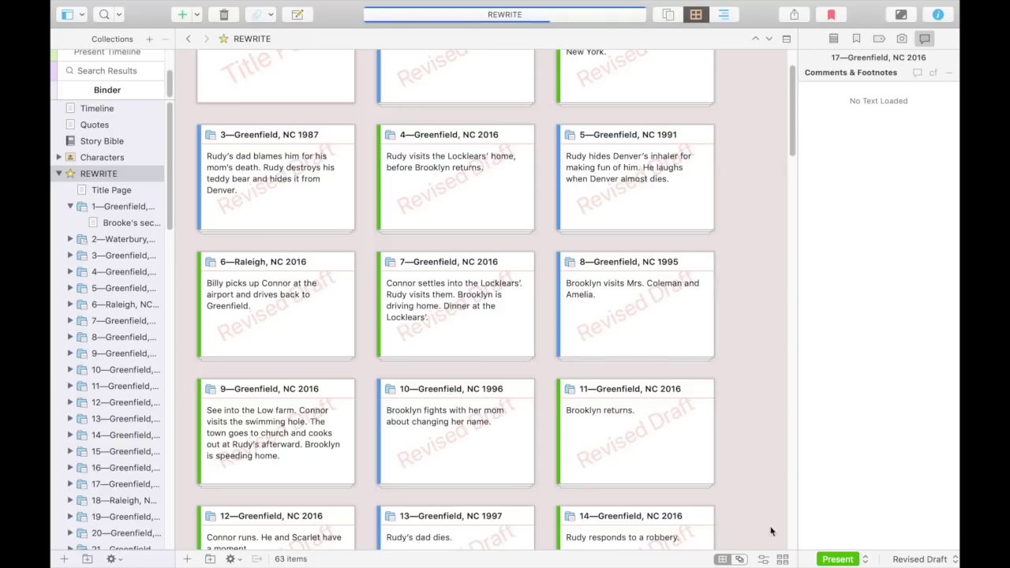
{"action": "left_click", "coordinate": [761, 560]}
{"action": "left_click", "coordinate": [722, 559]}
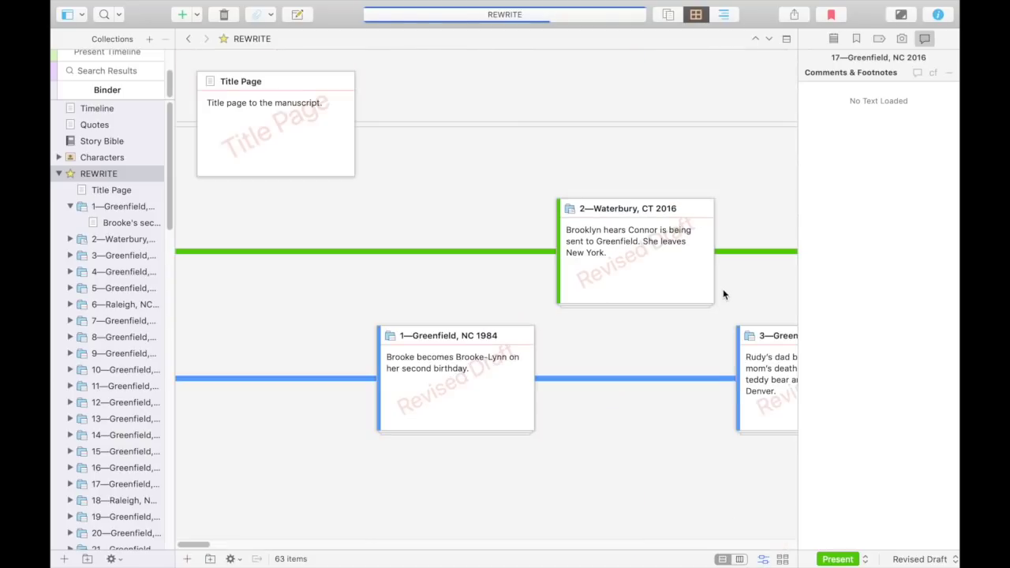
{"action": "scroll", "coordinate": [723, 295], "scroll_direction": "right", "scroll_amount": 5}
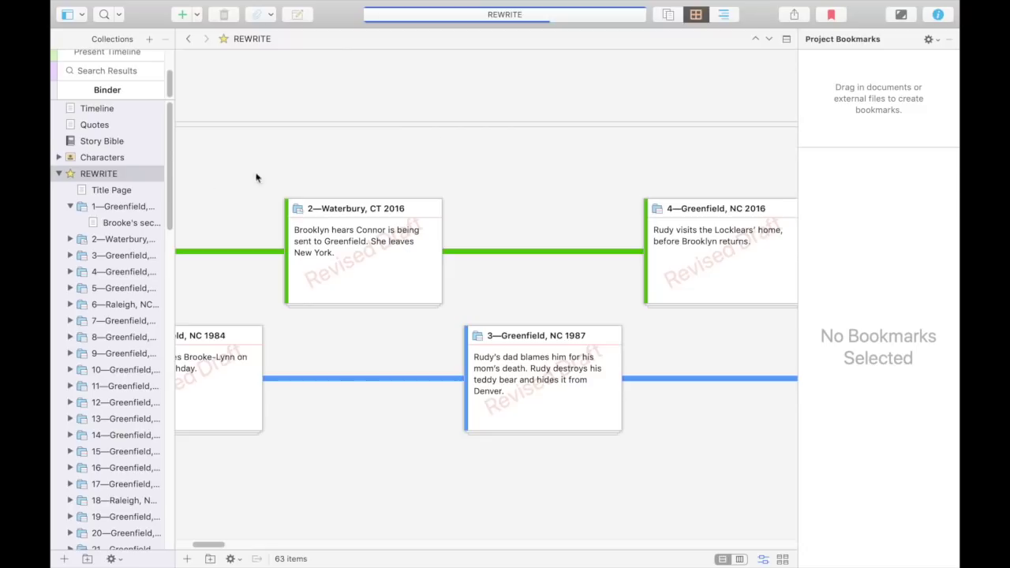
{"action": "left_click", "coordinate": [129, 222]}
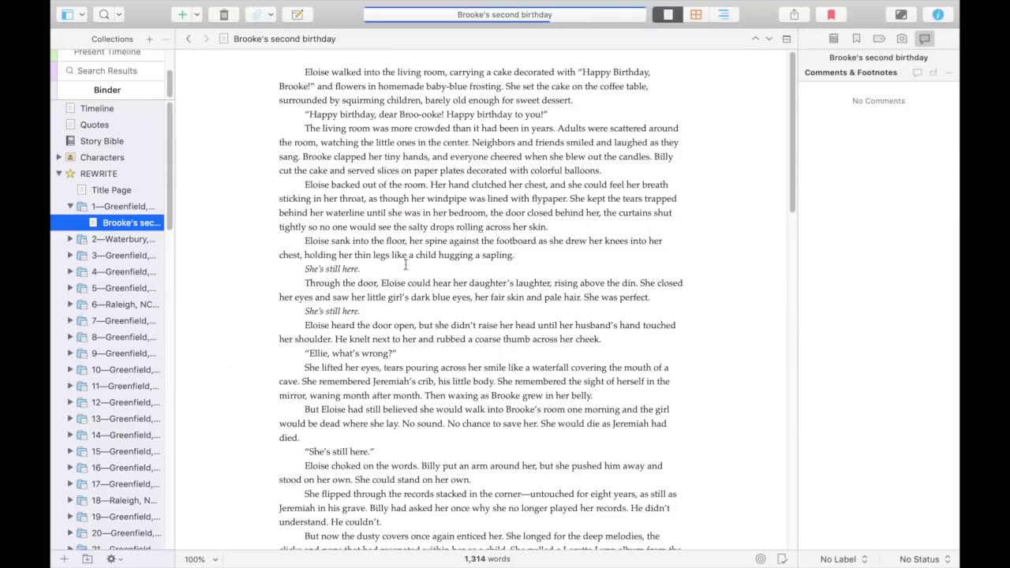
Find Linguistic Focus via a Help search for 'linguistic' and choose Direct Speech
{"action": "scroll", "coordinate": [493, 427], "scroll_direction": "down", "scroll_amount": 2}
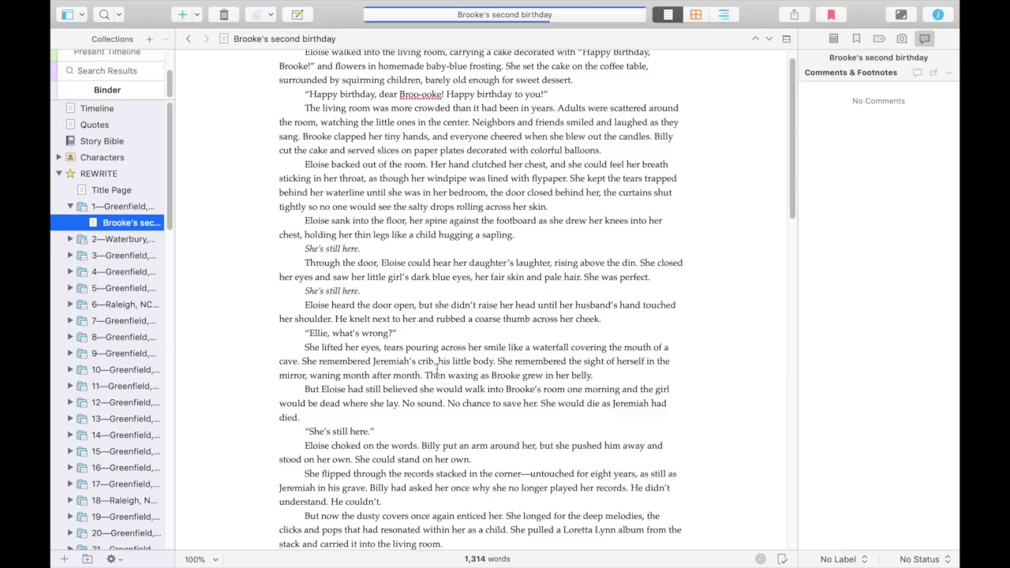
{"action": "left_click", "coordinate": [552, 8]}
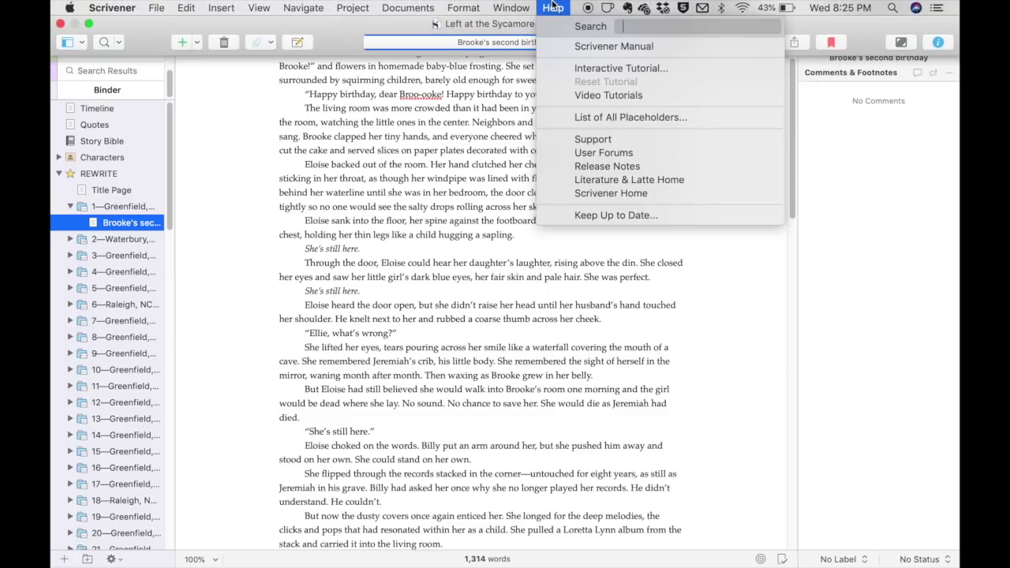
{"action": "type", "text": "linguistic"}
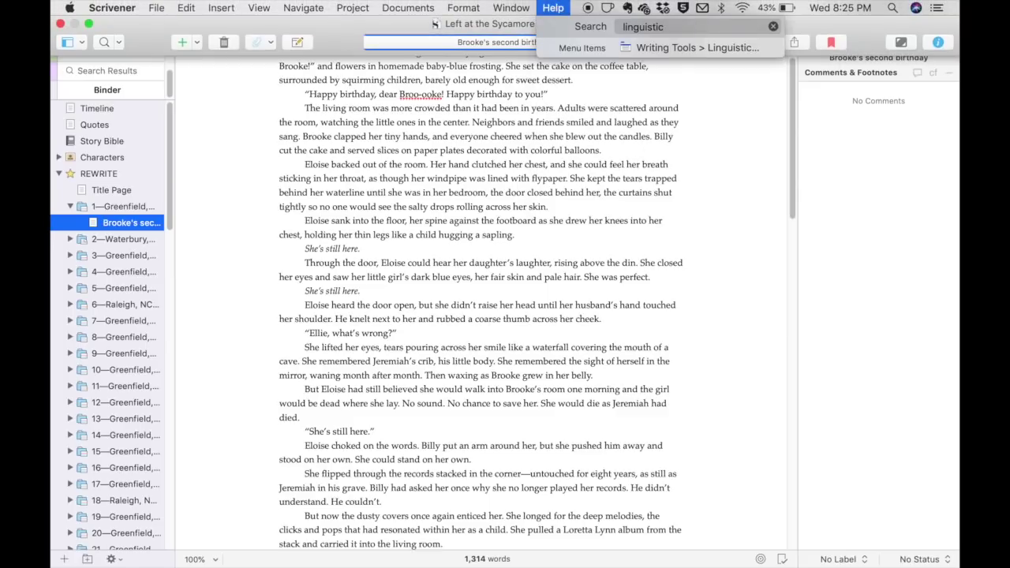
{"action": "key", "text": "Down"}
{"action": "key", "text": "Return"}
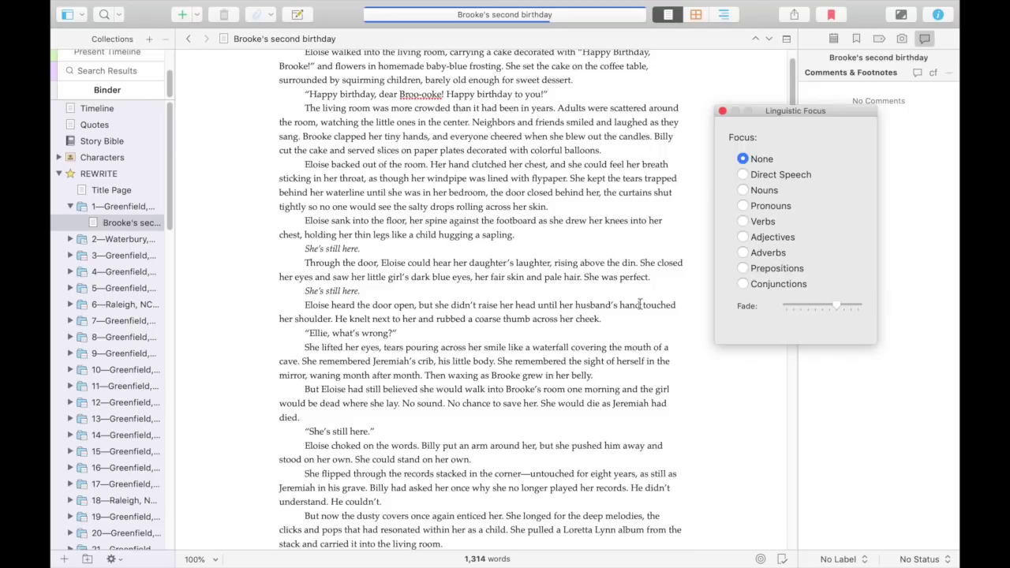
{"action": "left_click_drag", "start_coordinate": [763, 110], "coordinate": [789, 92]}
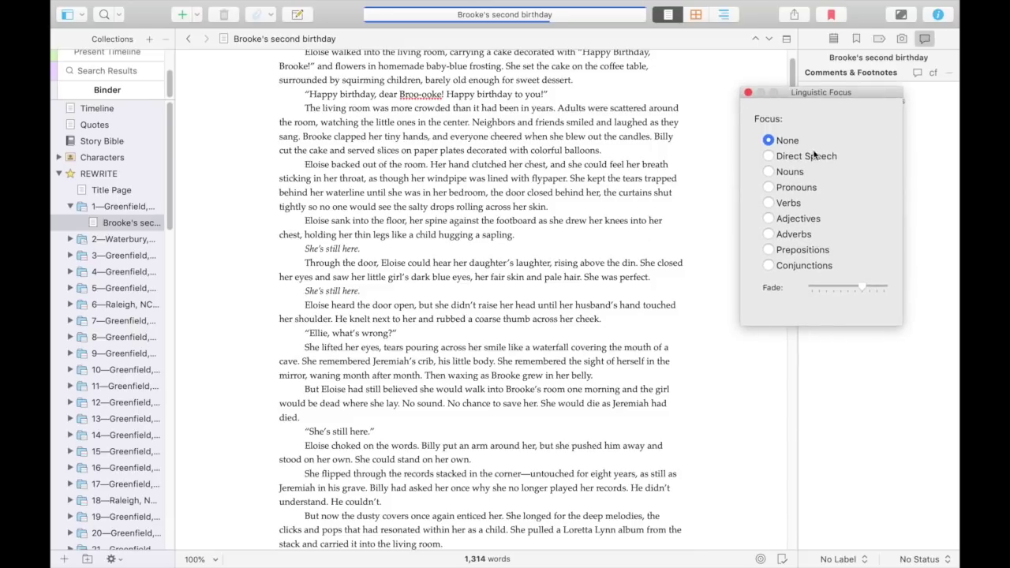
{"action": "left_click", "coordinate": [768, 157]}
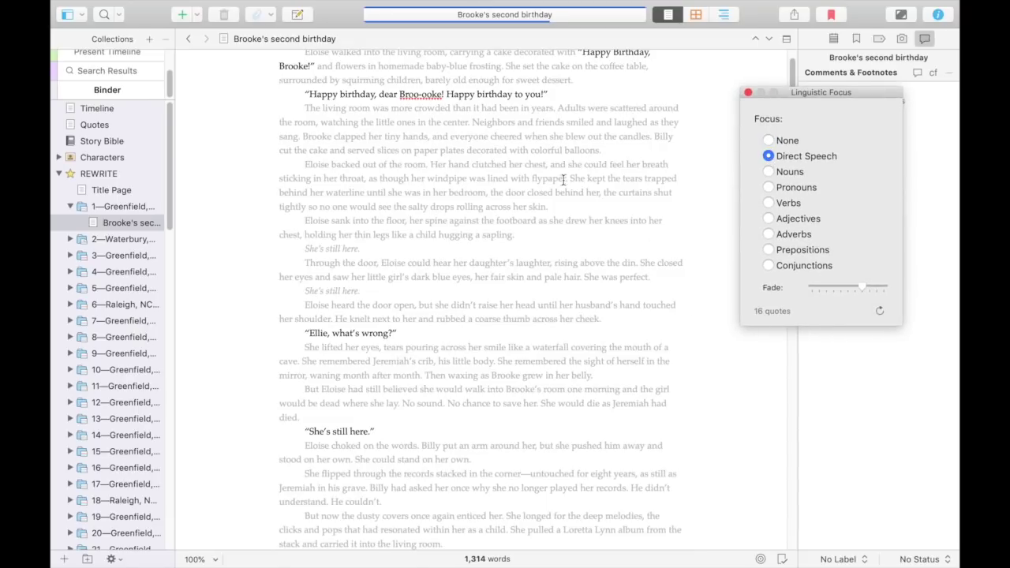
{"action": "scroll", "coordinate": [568, 188], "scroll_direction": "down", "scroll_amount": 5}
{"action": "scroll", "coordinate": [568, 187], "scroll_direction": "down", "scroll_amount": 3}
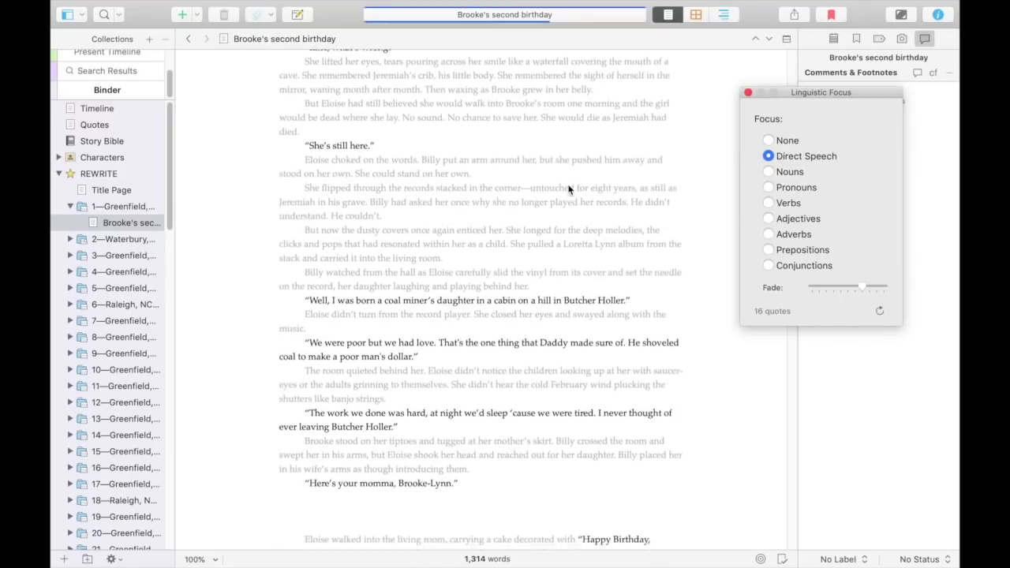
{"action": "scroll", "coordinate": [469, 205], "scroll_direction": "up", "scroll_amount": 4}
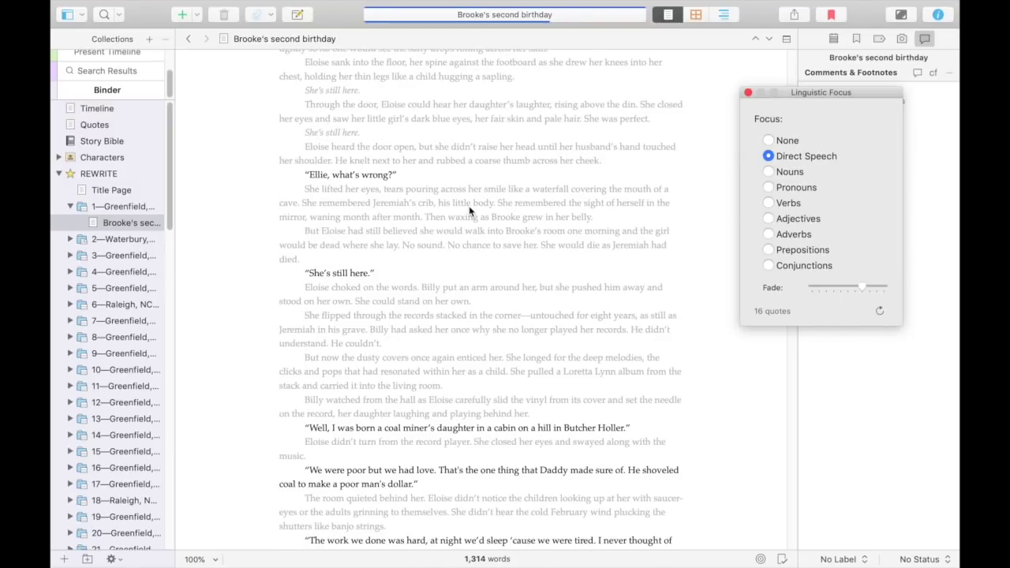
Open the Brooklyn leaving CT scene with Direct Speech focused, showing its 13 quotes
{"action": "left_click", "coordinate": [70, 239]}
{"action": "left_click", "coordinate": [120, 251]}
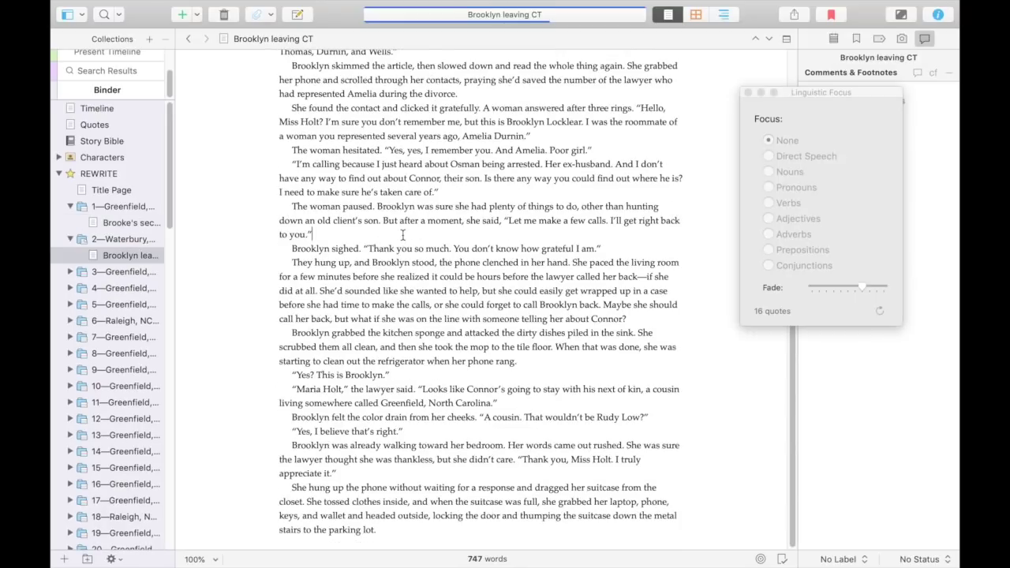
{"action": "scroll", "coordinate": [401, 234], "scroll_direction": "up", "scroll_amount": 2}
{"action": "left_click", "coordinate": [769, 157]}
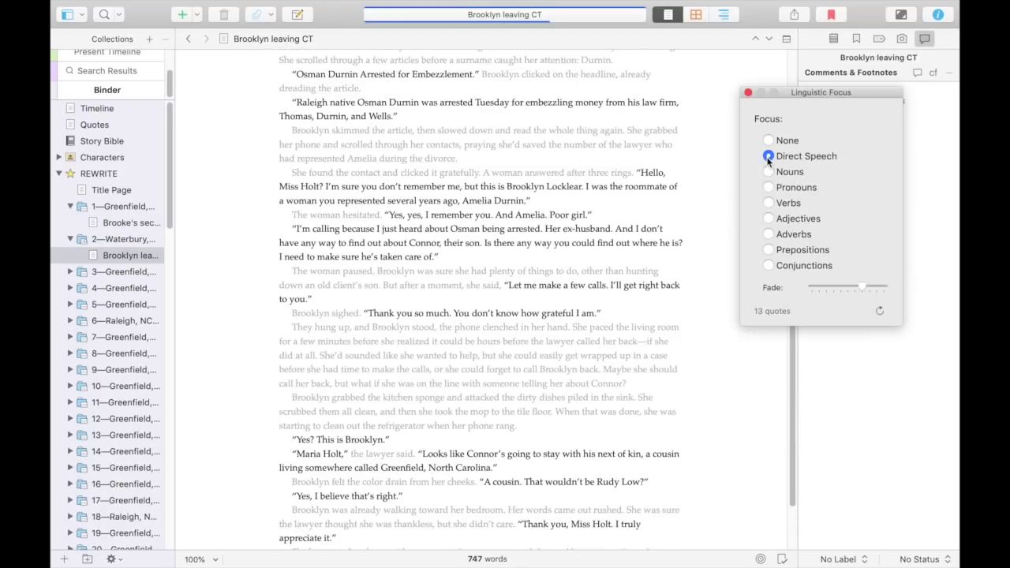
{"action": "scroll", "coordinate": [430, 216], "scroll_direction": "up", "scroll_amount": 5}
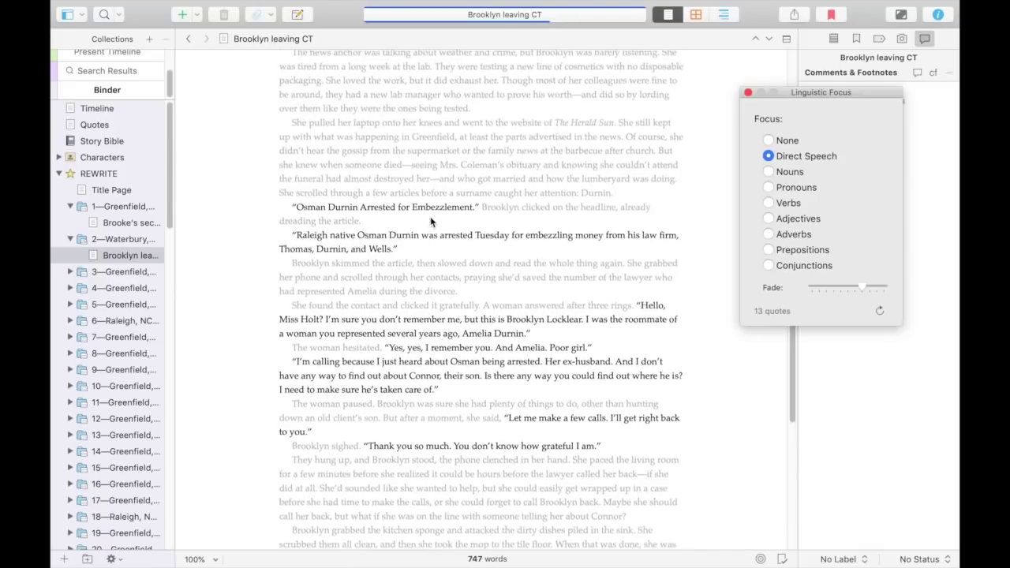
{"action": "scroll", "coordinate": [430, 216], "scroll_direction": "down", "scroll_amount": 3}
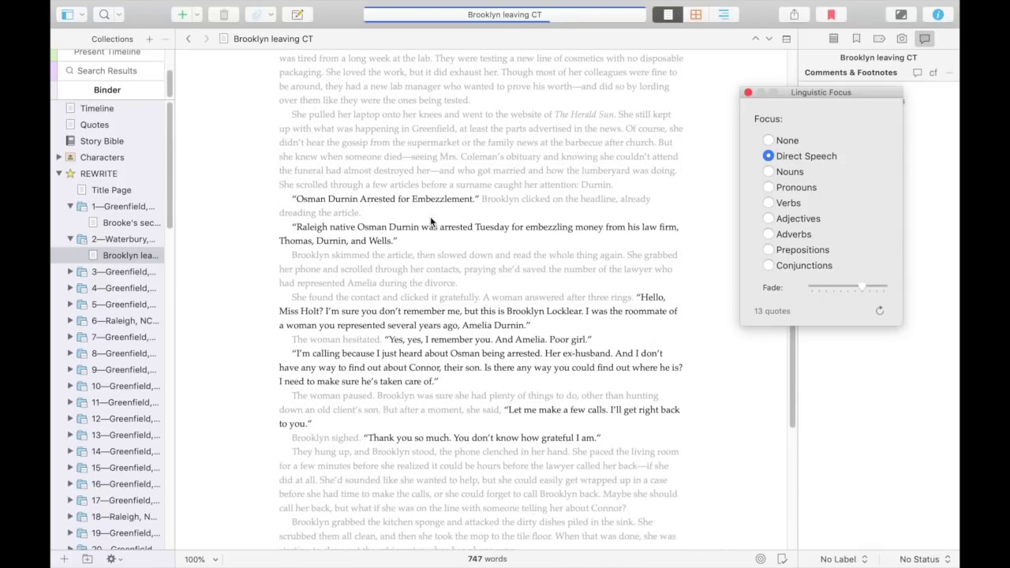
{"action": "scroll", "coordinate": [430, 216], "scroll_direction": "down", "scroll_amount": 5}
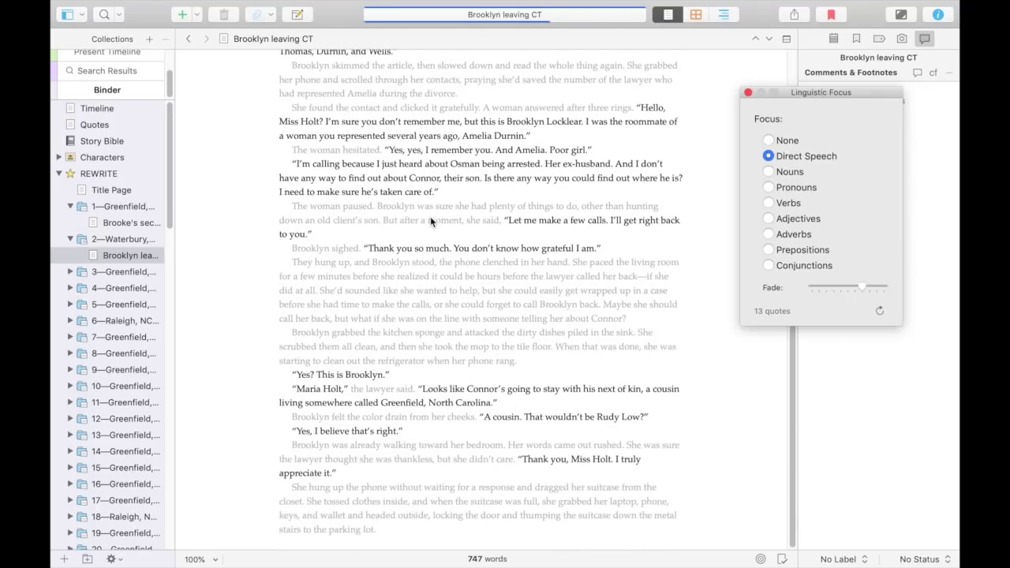
{"action": "scroll", "coordinate": [430, 220], "scroll_direction": "up", "scroll_amount": 3}
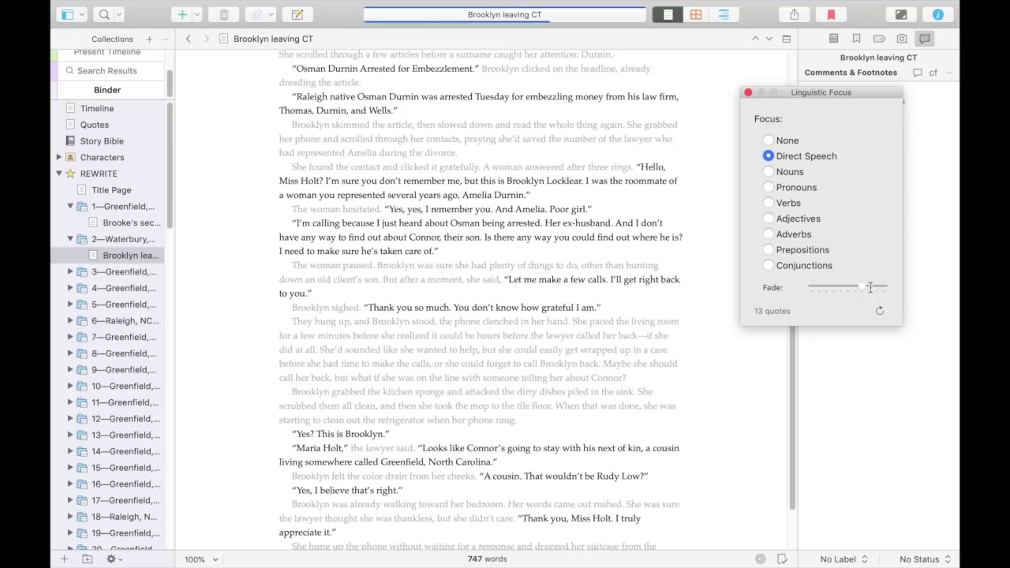
{"action": "left_click_drag", "start_coordinate": [862, 288], "coordinate": [890, 288]}
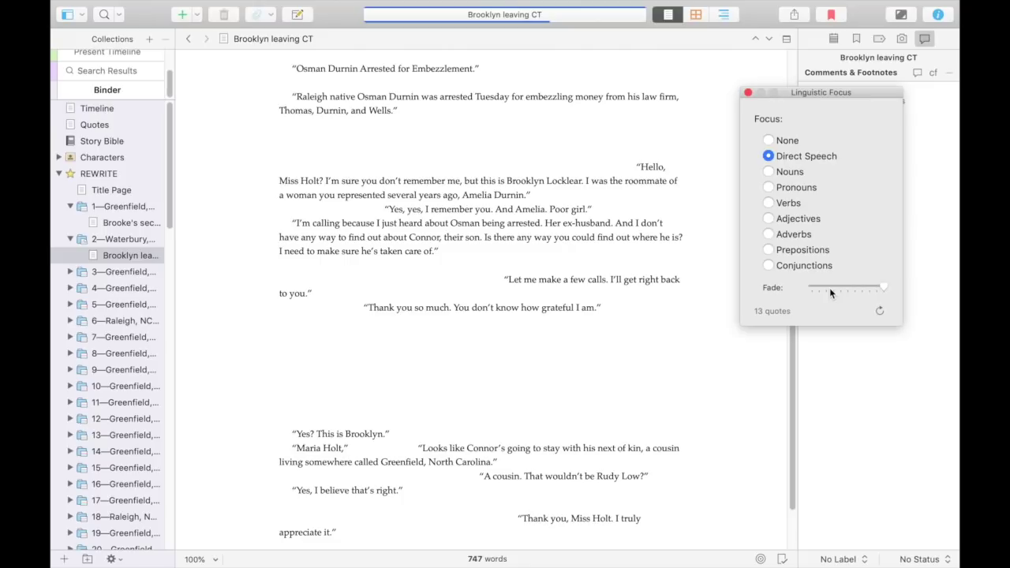
{"action": "mouse_move", "coordinate": [883, 289]}
{"action": "left_mouse_down"}
{"action": "mouse_move", "coordinate": [853, 293]}
{"action": "mouse_move", "coordinate": [866, 289]}
{"action": "left_mouse_up"}
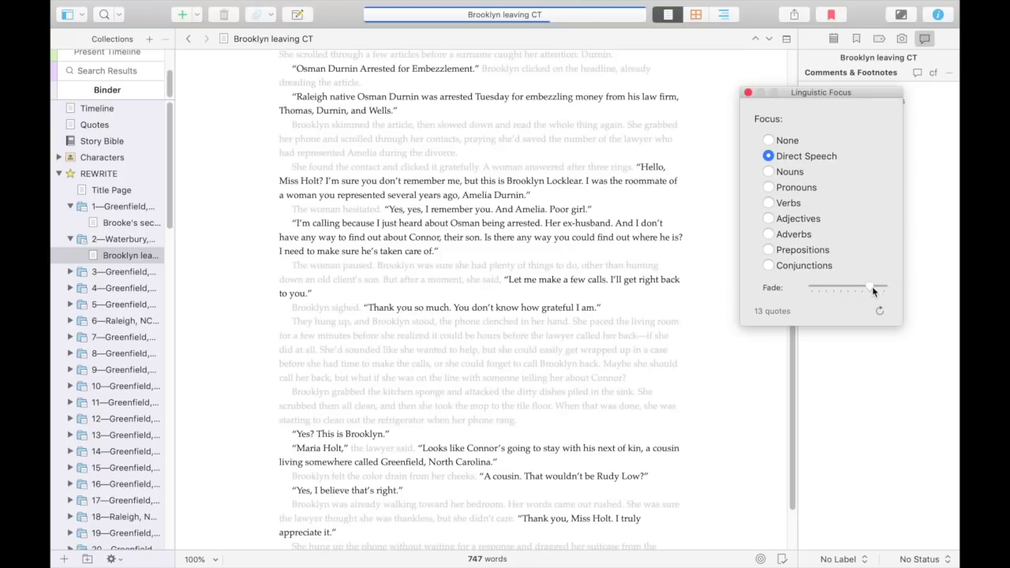
{"action": "left_click_drag", "start_coordinate": [869, 287], "coordinate": [865, 292]}
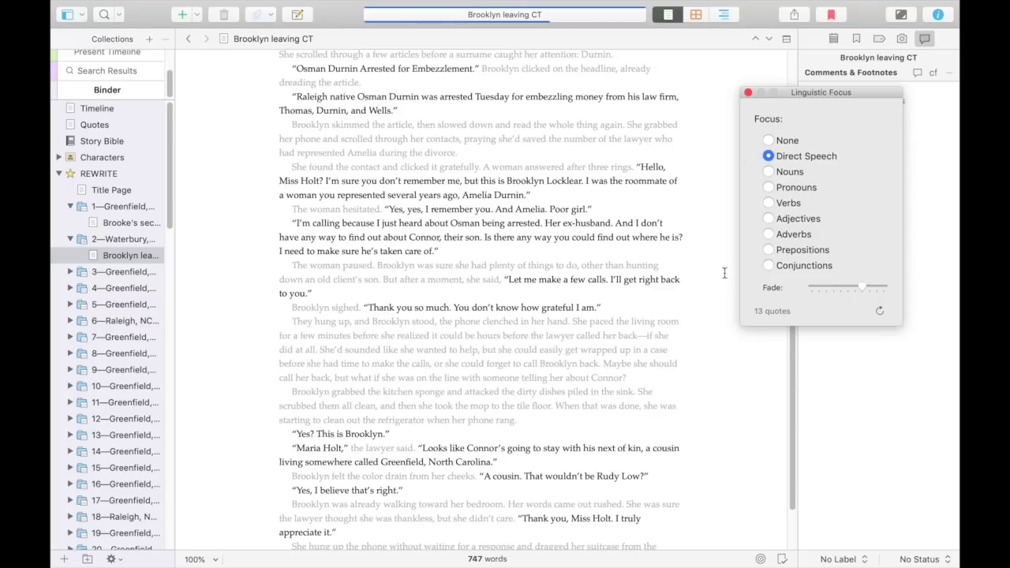
{"action": "scroll", "coordinate": [725, 272], "scroll_direction": "up", "scroll_amount": 3}
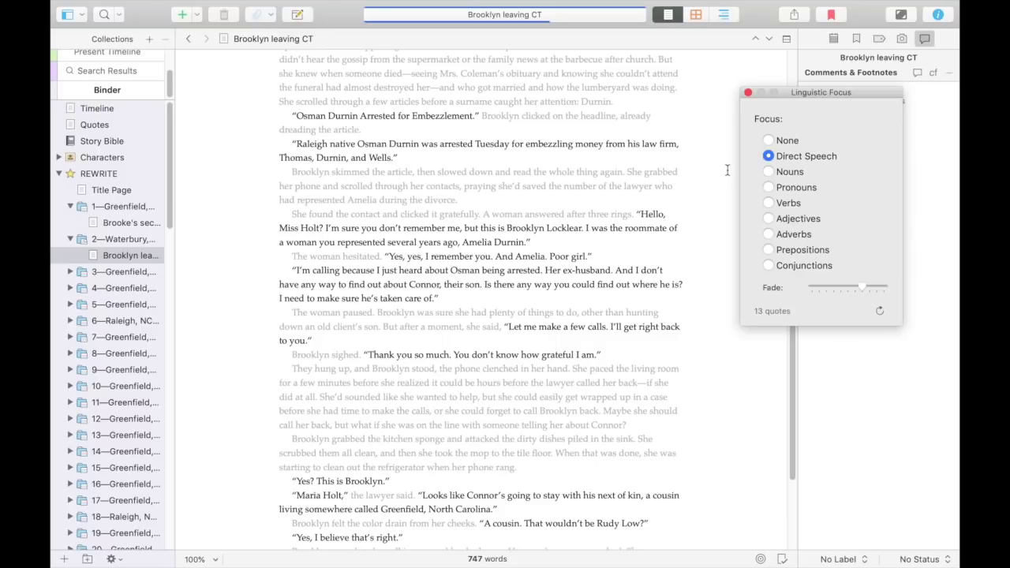
Try Nouns, Pronouns and Adverbs in Linguistic Focus, then settle back on Direct Speech
{"action": "left_click", "coordinate": [769, 172]}
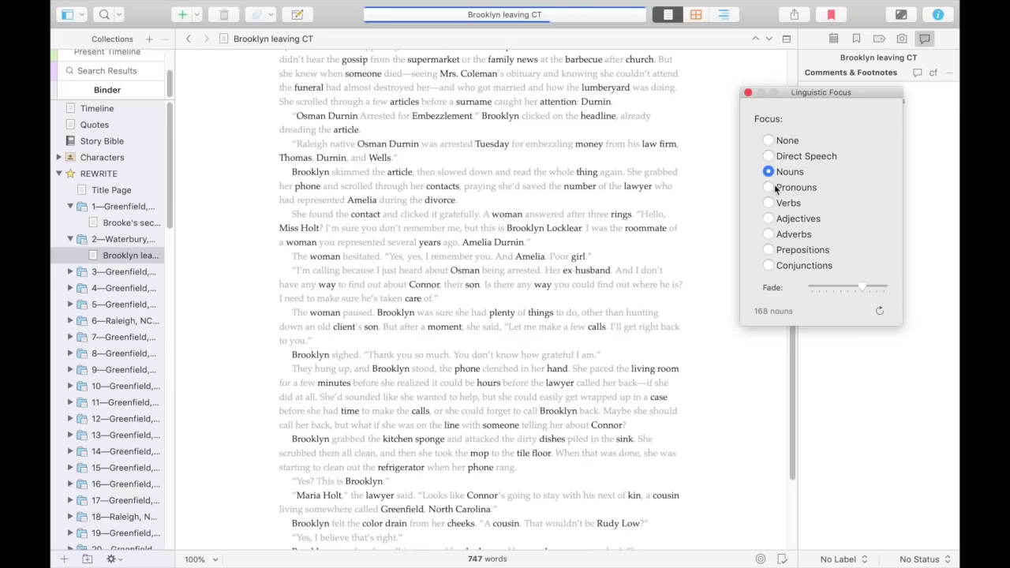
{"action": "left_click", "coordinate": [769, 188]}
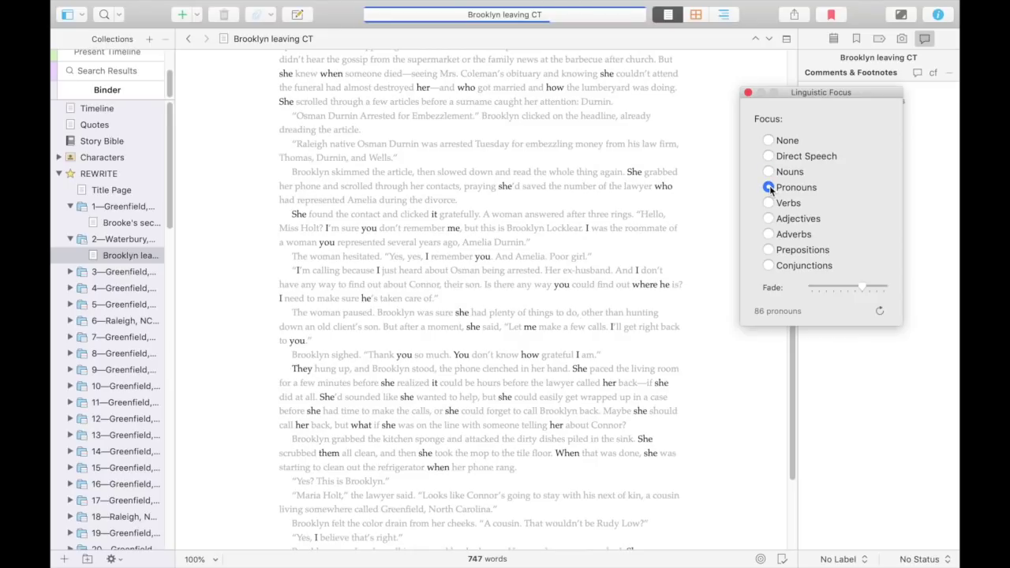
{"action": "left_click", "coordinate": [769, 235]}
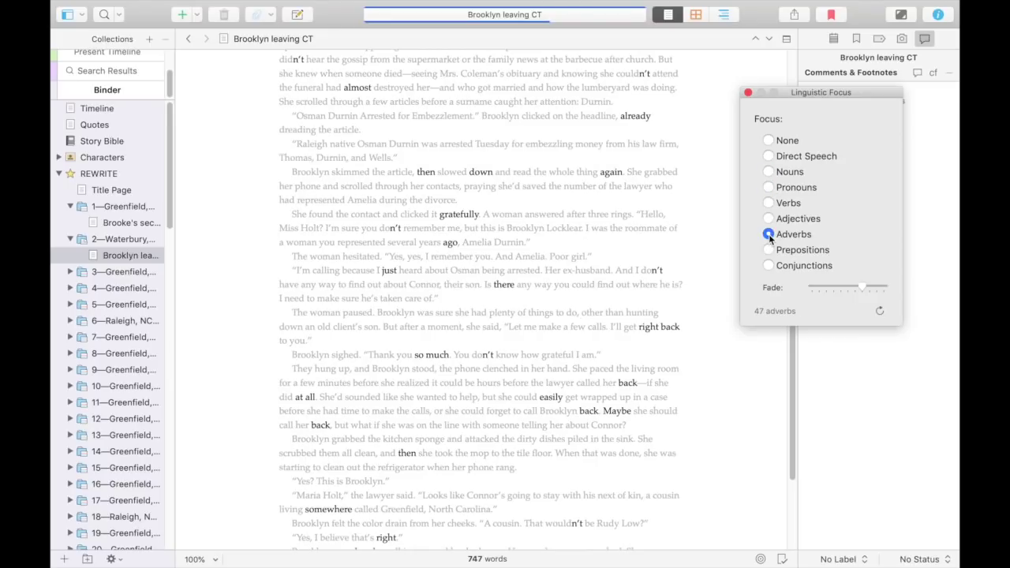
{"action": "scroll", "coordinate": [694, 259], "scroll_direction": "up", "scroll_amount": 5}
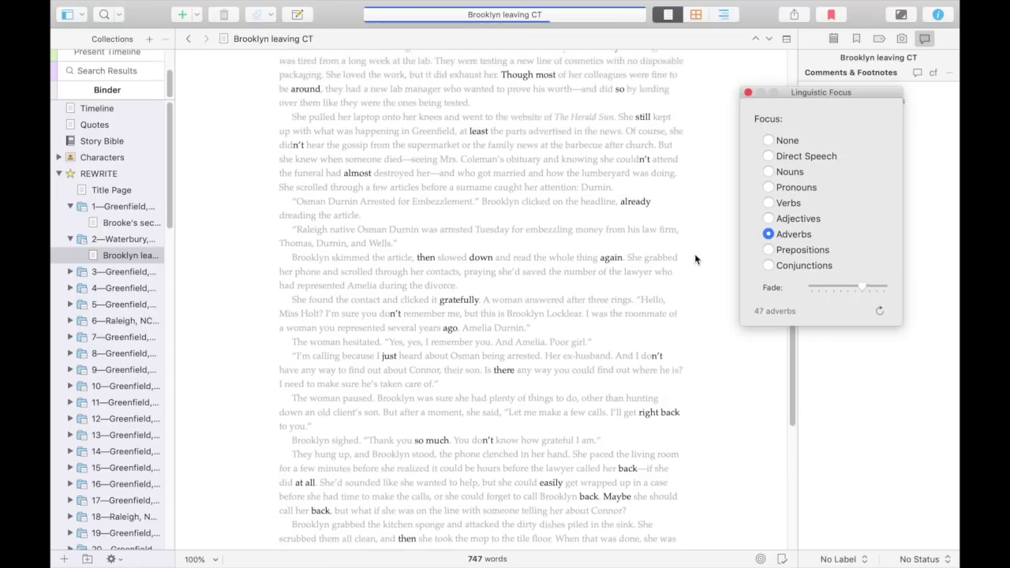
{"action": "scroll", "coordinate": [696, 256], "scroll_direction": "down", "scroll_amount": 6}
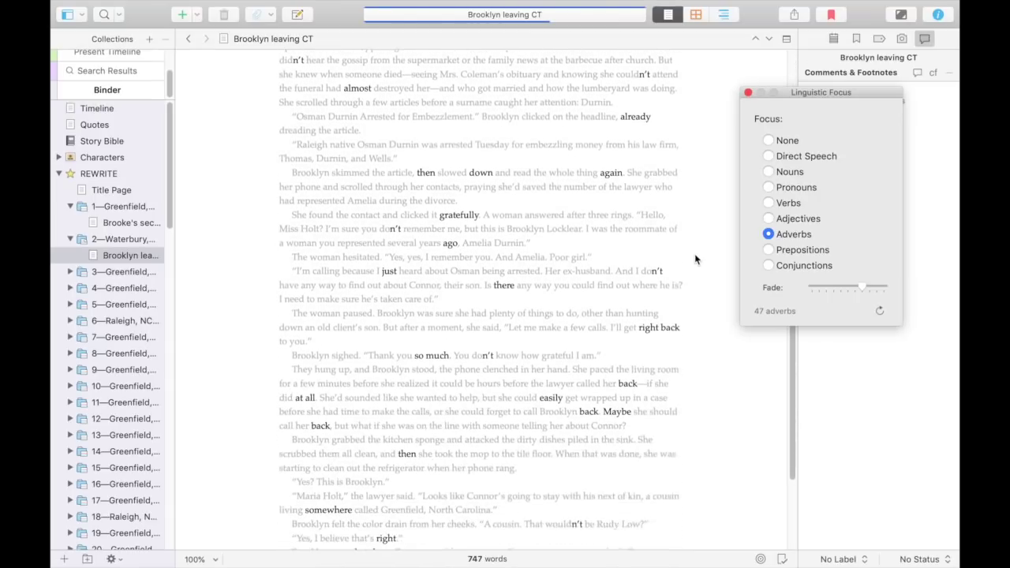
{"action": "scroll", "coordinate": [694, 259], "scroll_direction": "down", "scroll_amount": 1}
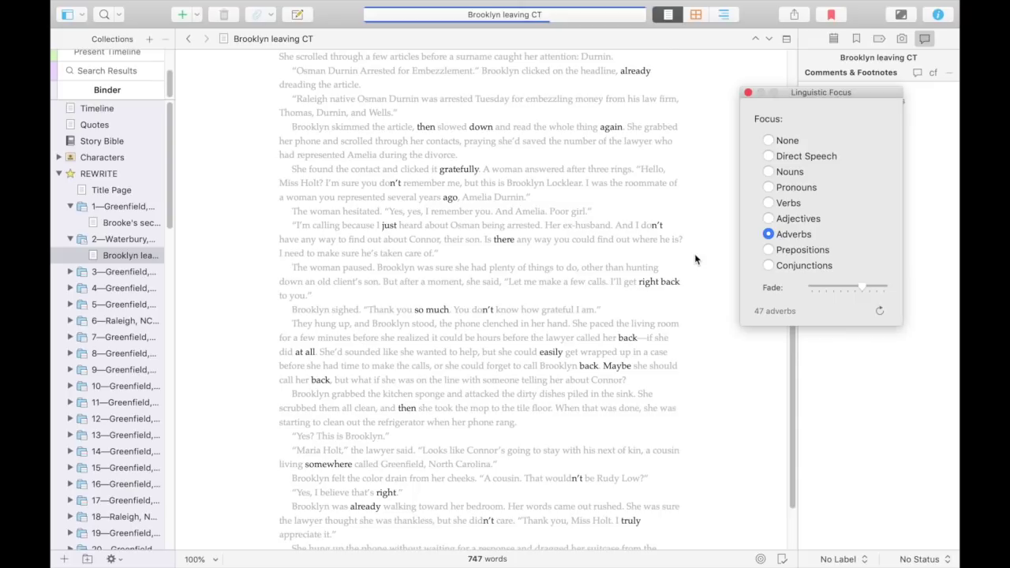
{"action": "scroll", "coordinate": [694, 253], "scroll_direction": "down", "scroll_amount": 3}
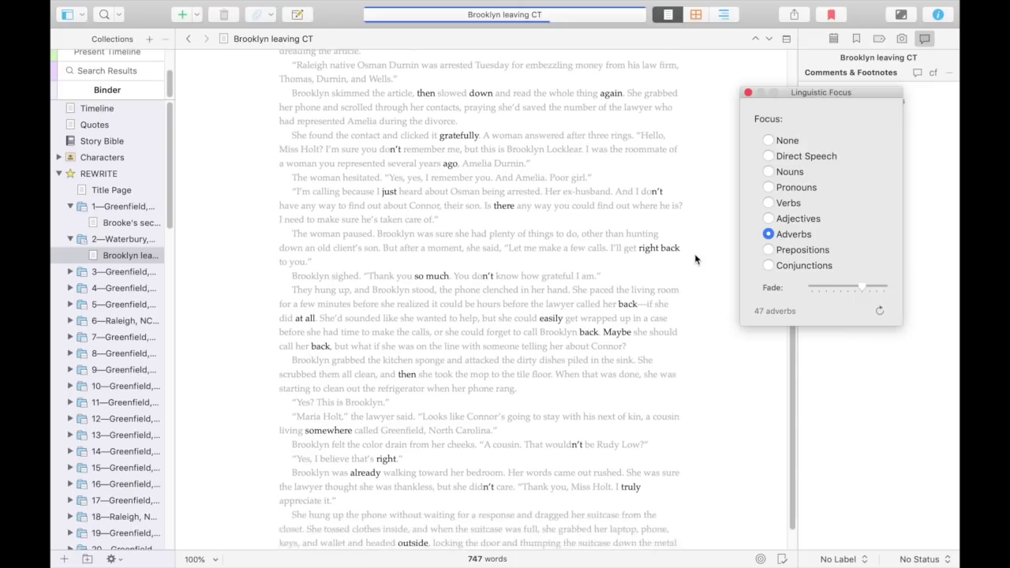
{"action": "scroll", "coordinate": [694, 259], "scroll_direction": "up", "scroll_amount": 2}
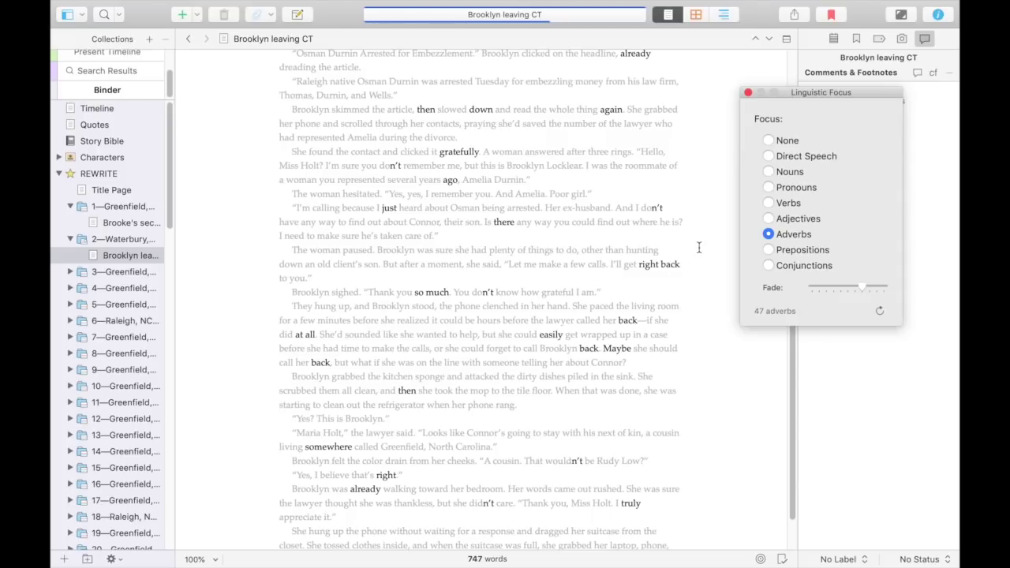
{"action": "scroll", "coordinate": [698, 248], "scroll_direction": "up", "scroll_amount": 10}
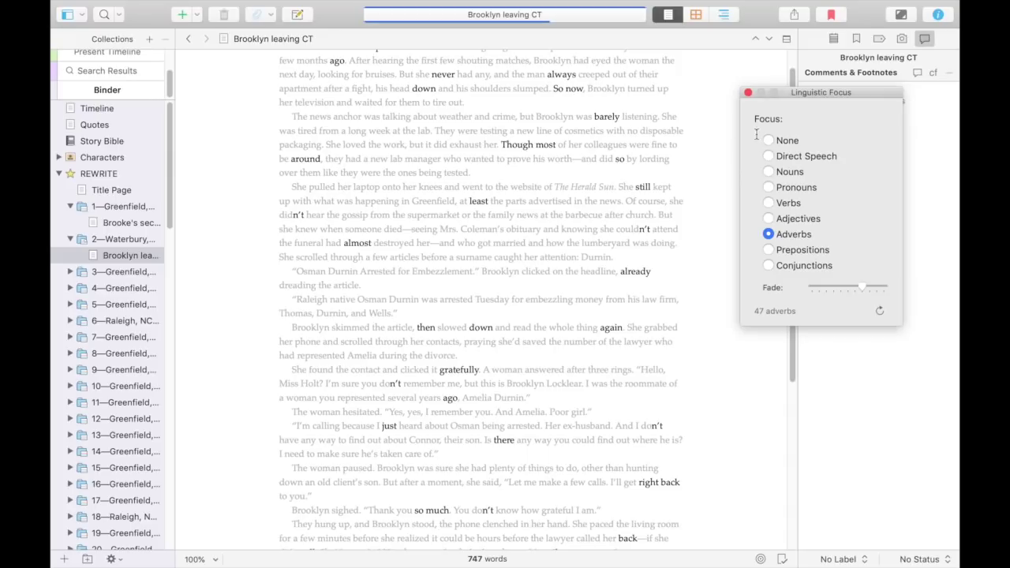
{"action": "left_click", "coordinate": [769, 156]}
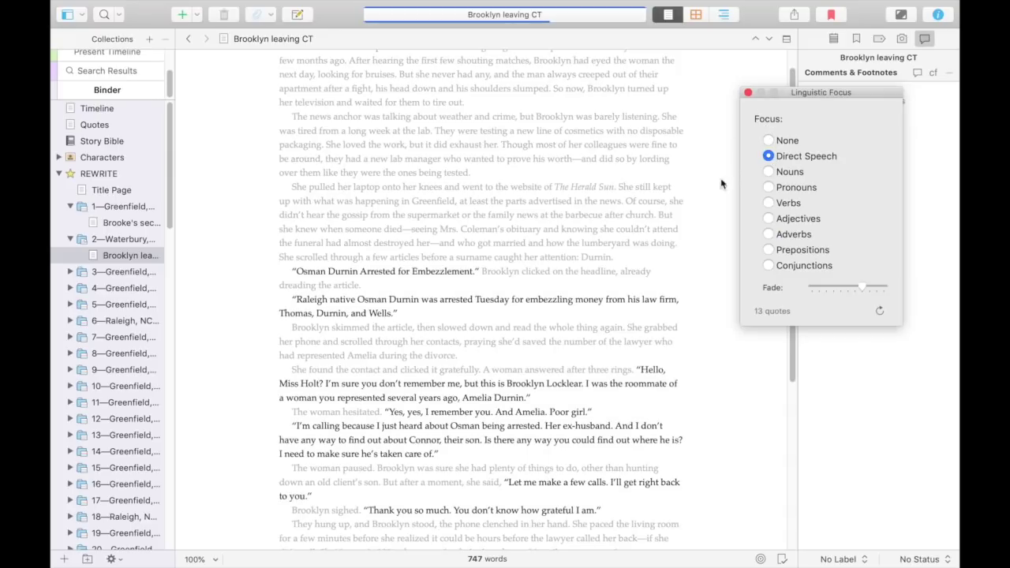
{"action": "scroll", "coordinate": [721, 183], "scroll_direction": "down", "scroll_amount": 5}
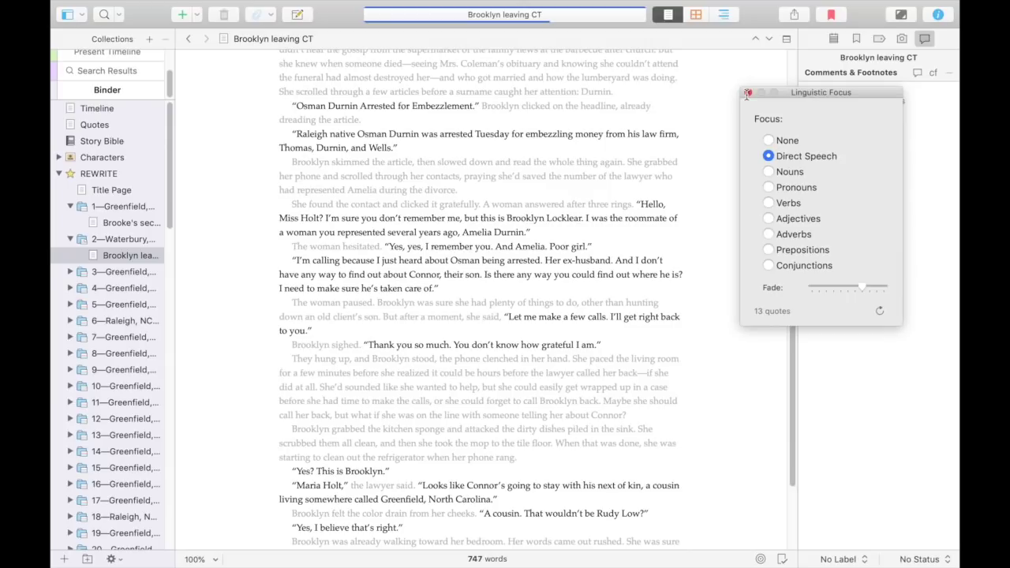
Turn off Linguistic Focus and open Project Targets showing 97,359 of 90,000 words
{"action": "left_click", "coordinate": [747, 93]}
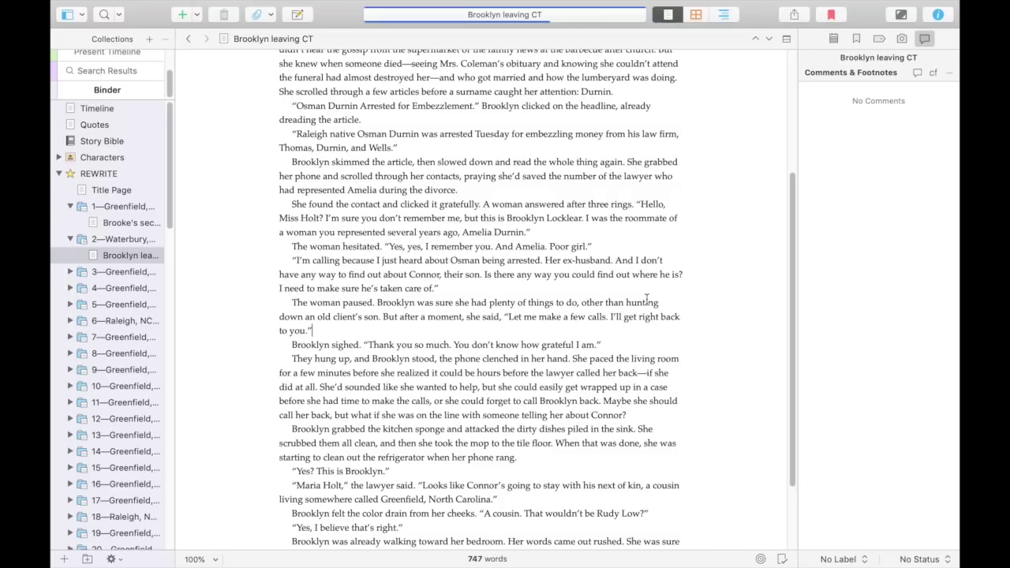
{"action": "key", "text": "super+shift+t"}
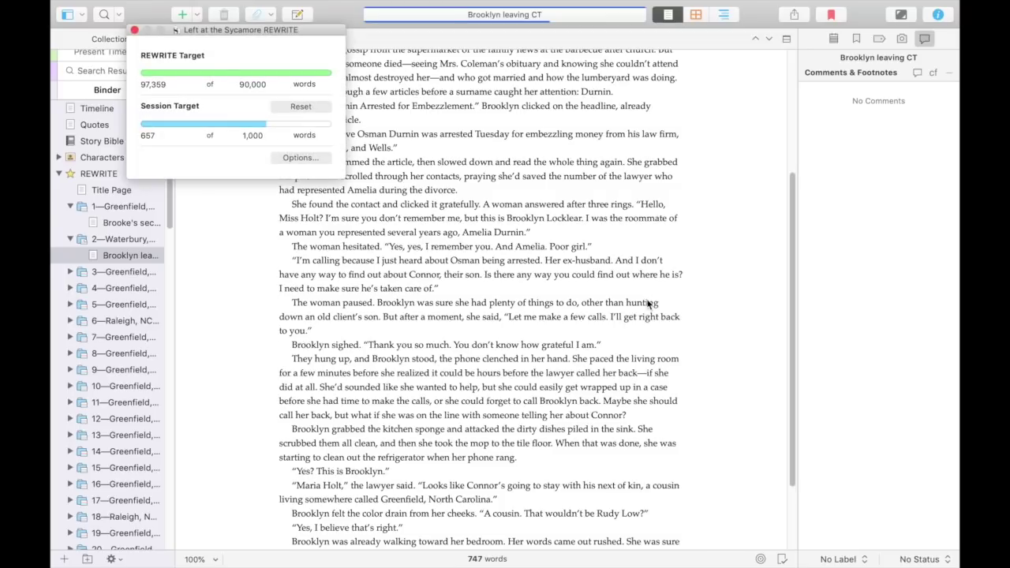
{"action": "left_click_drag", "start_coordinate": [269, 30], "coordinate": [396, 137]}
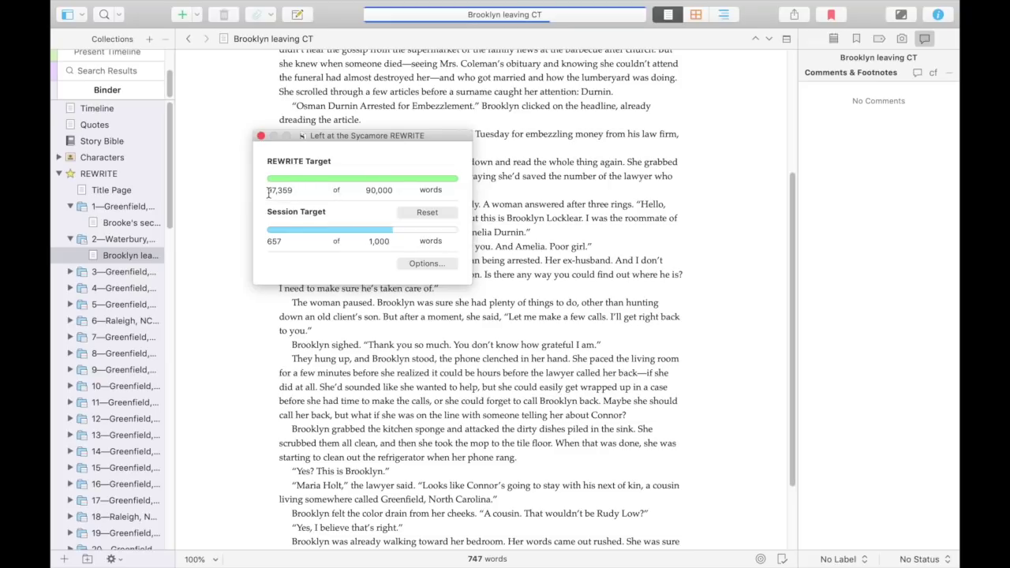
{"action": "left_click_drag", "start_coordinate": [268, 194], "coordinate": [297, 194]}
Select the 90,000 manuscript target value, then close Project Targets
{"action": "left_click", "coordinate": [375, 193]}
{"action": "left_click_drag", "start_coordinate": [379, 192], "coordinate": [399, 192]}
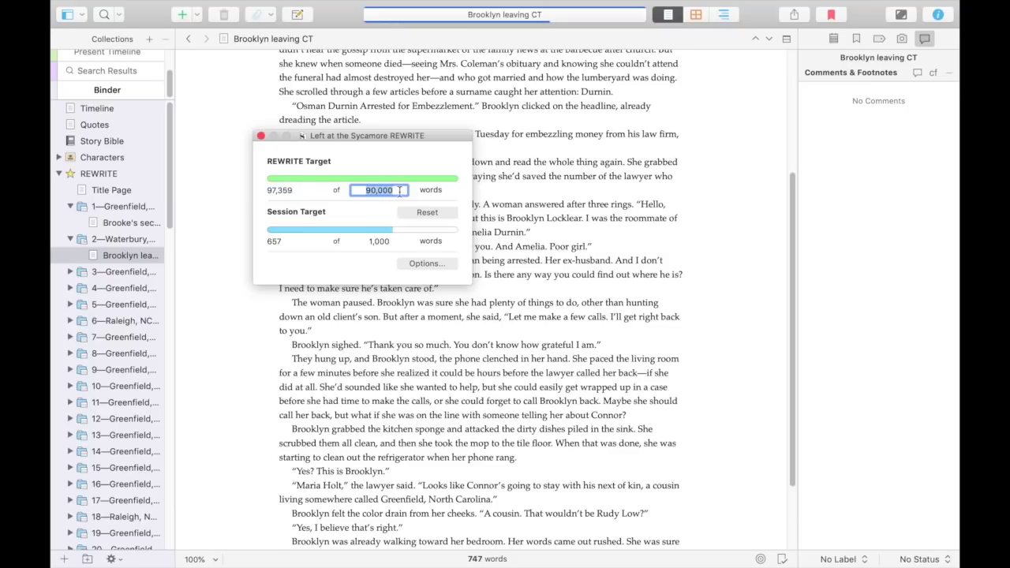
{"action": "left_click", "coordinate": [261, 136]}
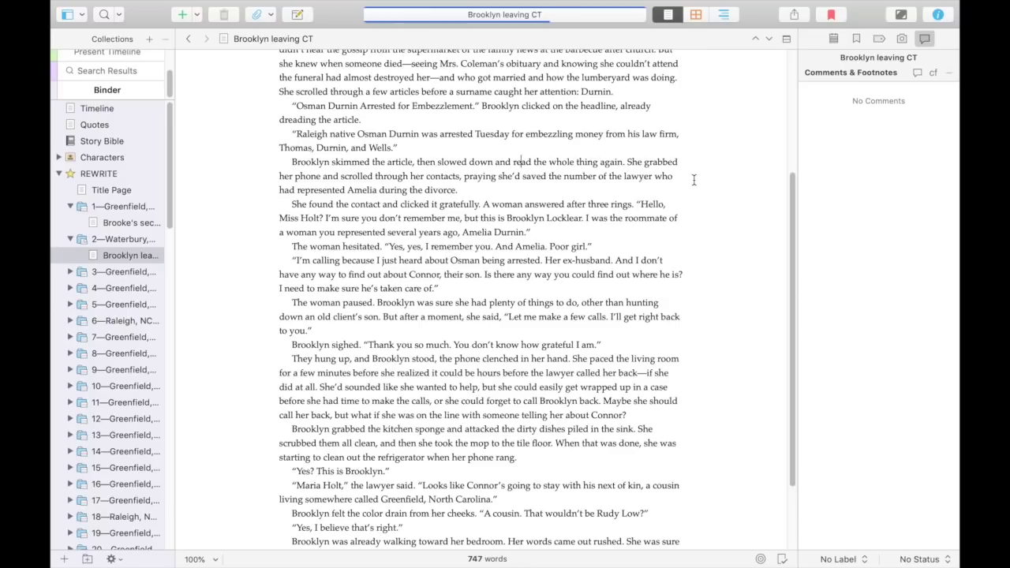
Close Project Targets, check the 97,359 of 90,000 word-count display, and return to the chapter text
{"action": "mouse_move", "coordinate": [424, 6]}
{"action": "mouse_move", "coordinate": [614, 22]}
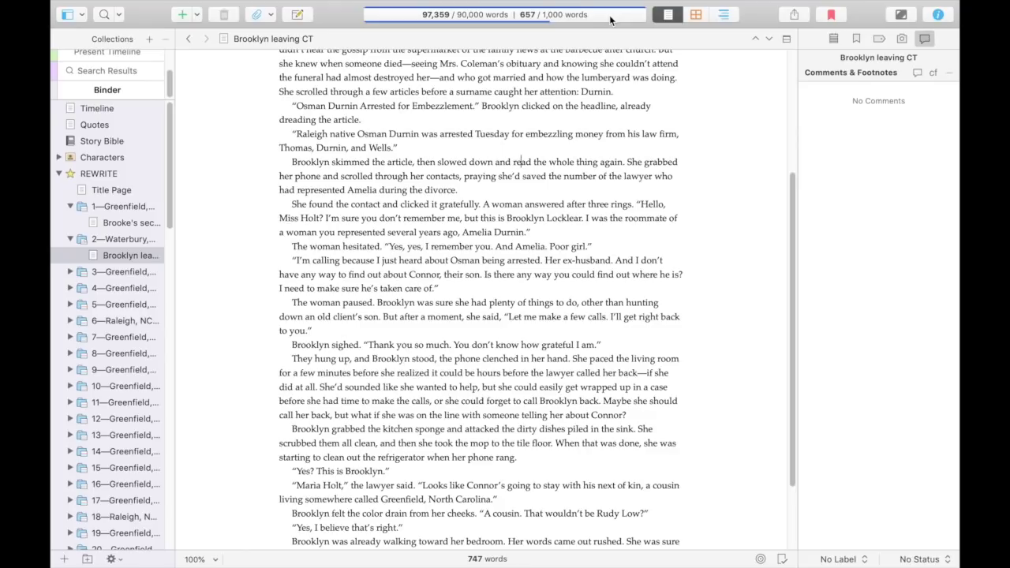
{"action": "left_click", "coordinate": [387, 134]}
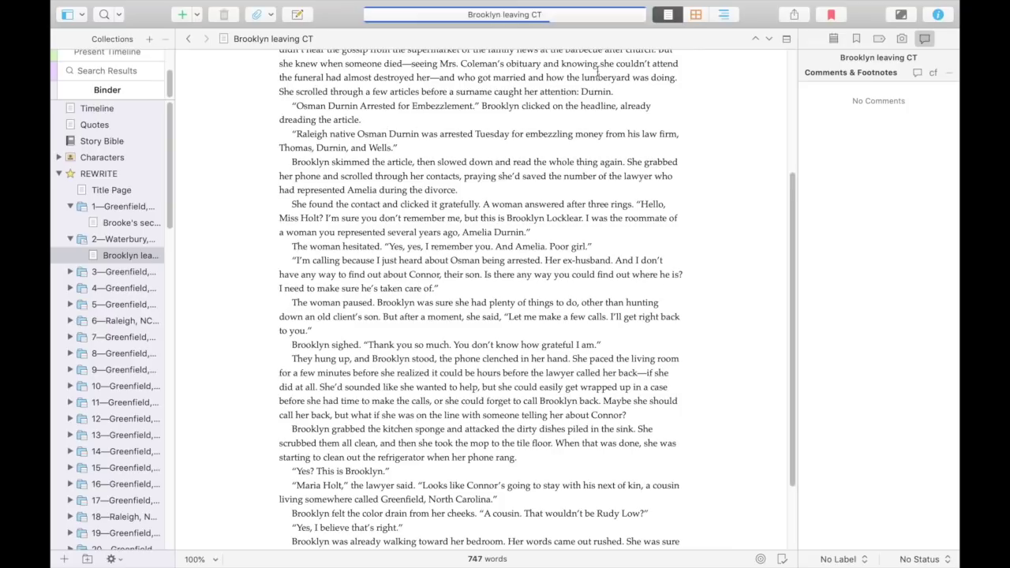
Run a full project search for 'Hitching Post' (22 documents), then clear it back to the binder
{"action": "left_click", "coordinate": [515, 16]}
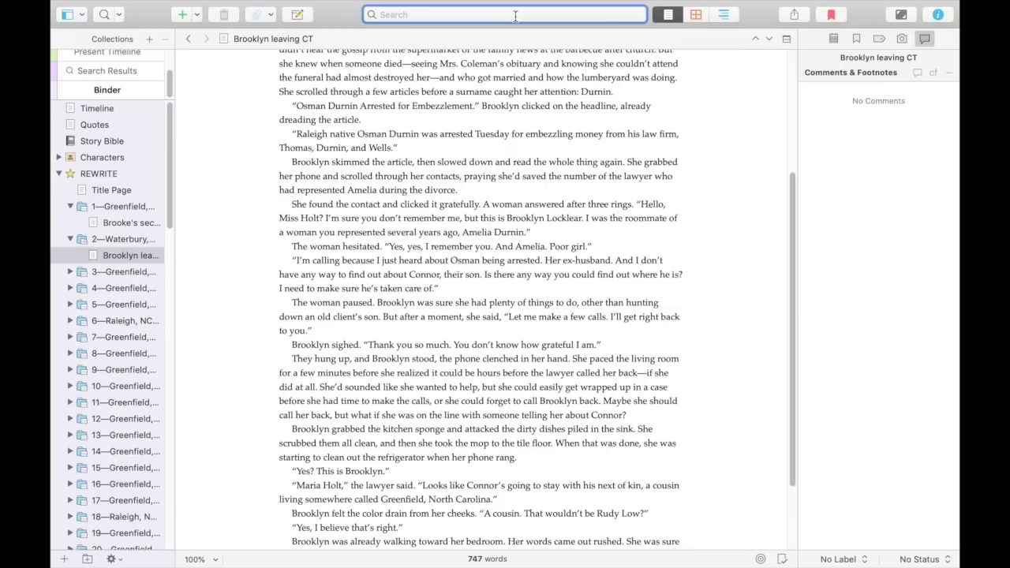
{"action": "type", "text": "Hitching Post"}
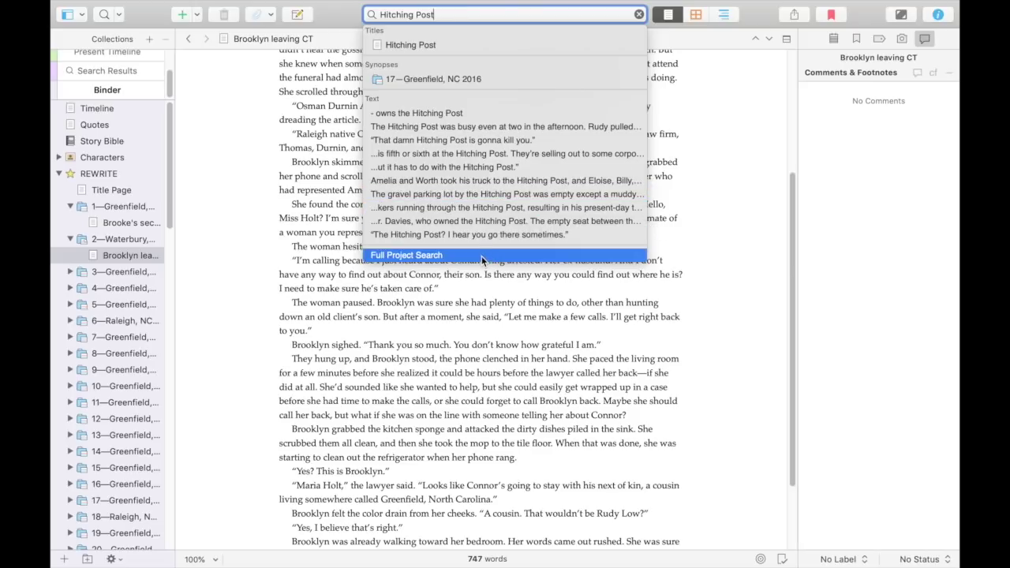
{"action": "left_click", "coordinate": [482, 257]}
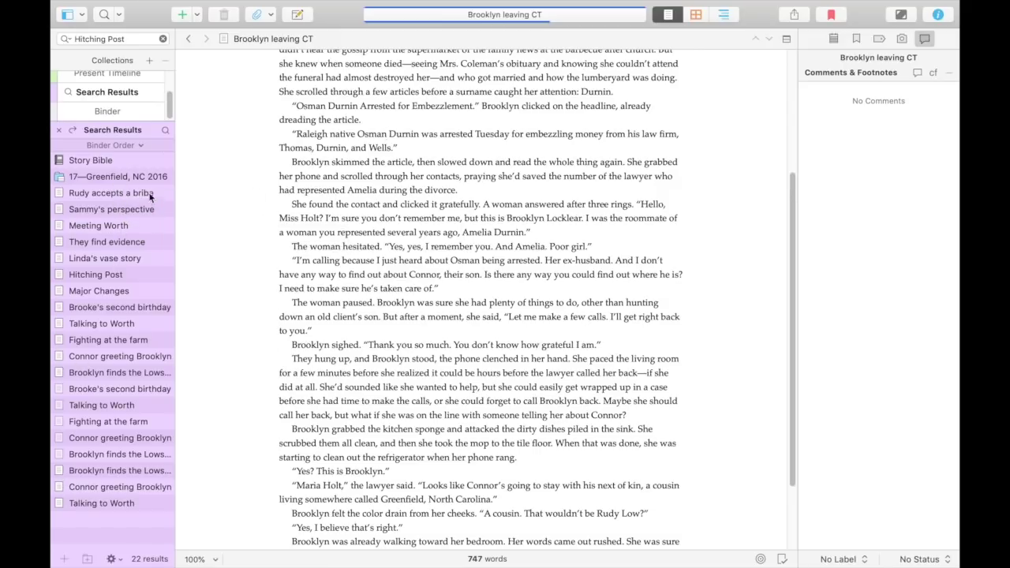
{"action": "left_click", "coordinate": [163, 39]}
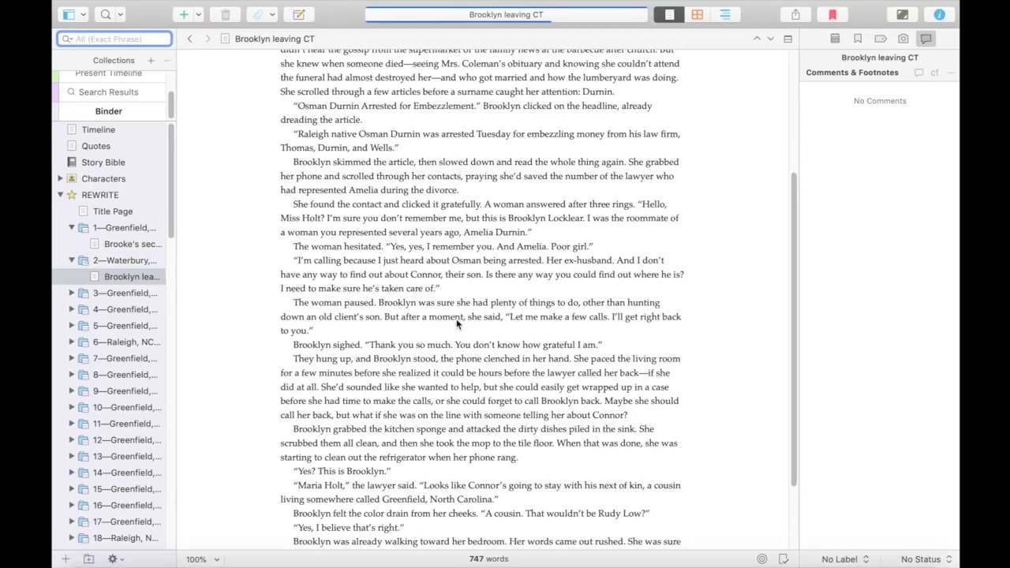
Open File > Compile set to Microsoft Word (.docx) with Manuscript (Times), and list the output formats
{"action": "double_click", "coordinate": [499, 217]}
{"action": "mouse_move", "coordinate": [319, 4]}
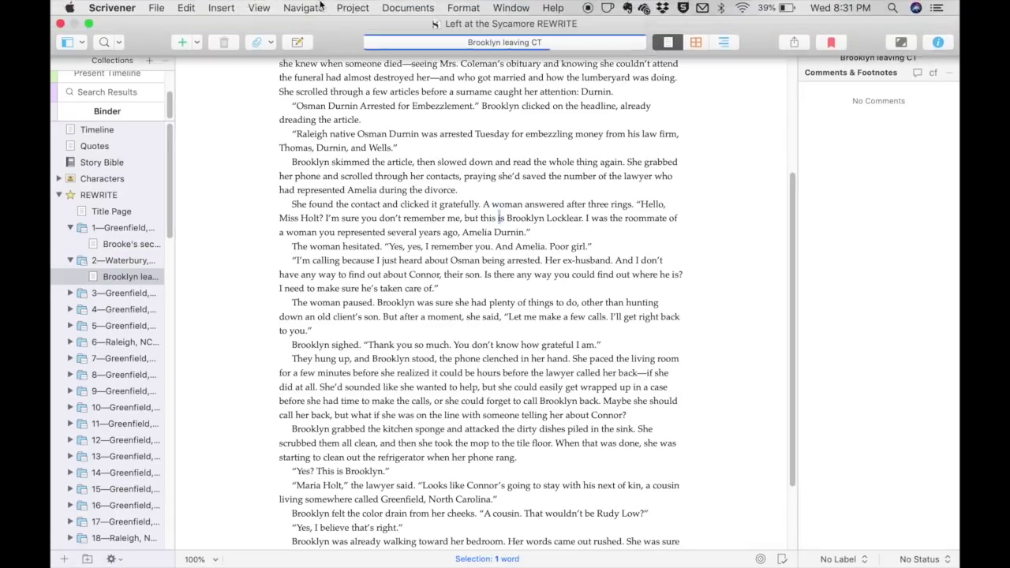
{"action": "left_click", "coordinate": [155, 8]}
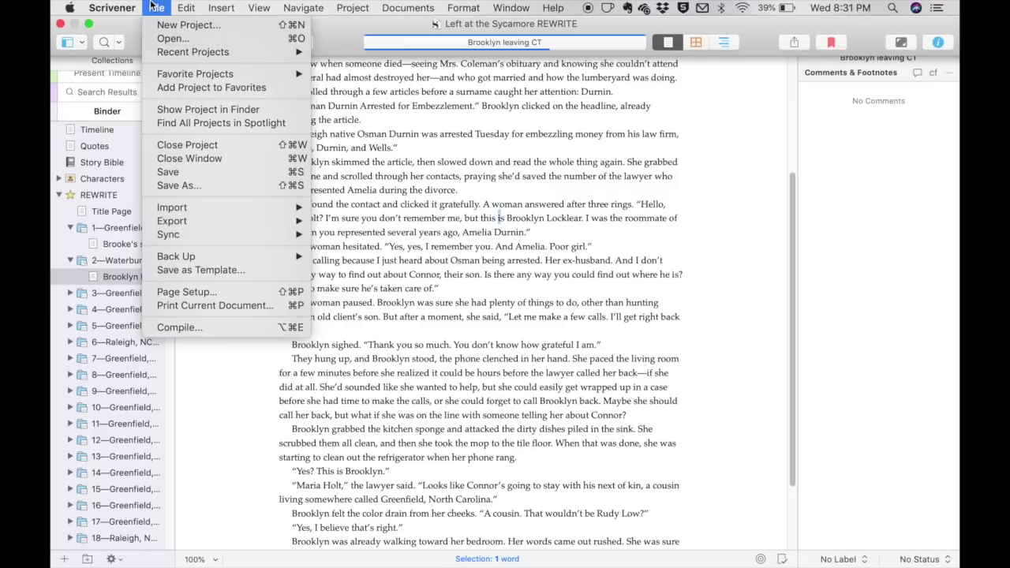
{"action": "left_click", "coordinate": [206, 323]}
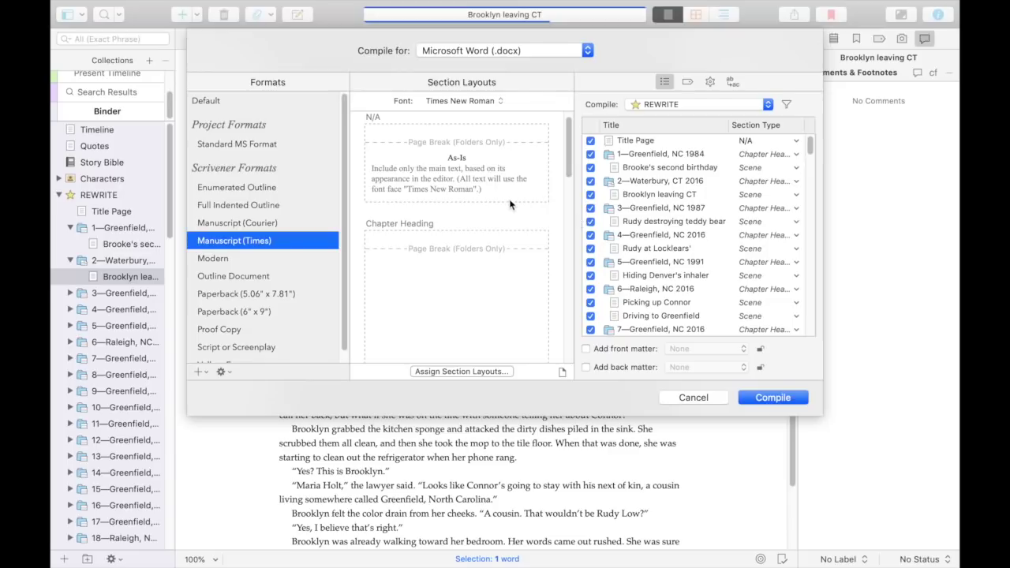
{"action": "left_click", "coordinate": [550, 50]}
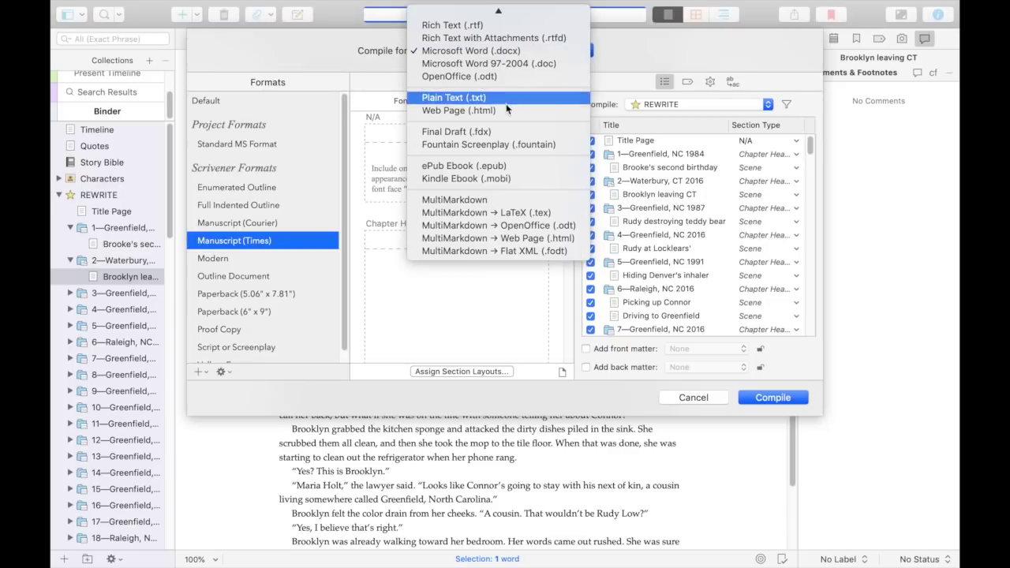
{"action": "scroll", "coordinate": [506, 103], "scroll_direction": "up", "scroll_amount": 2}
{"action": "left_click", "coordinate": [521, 73]}
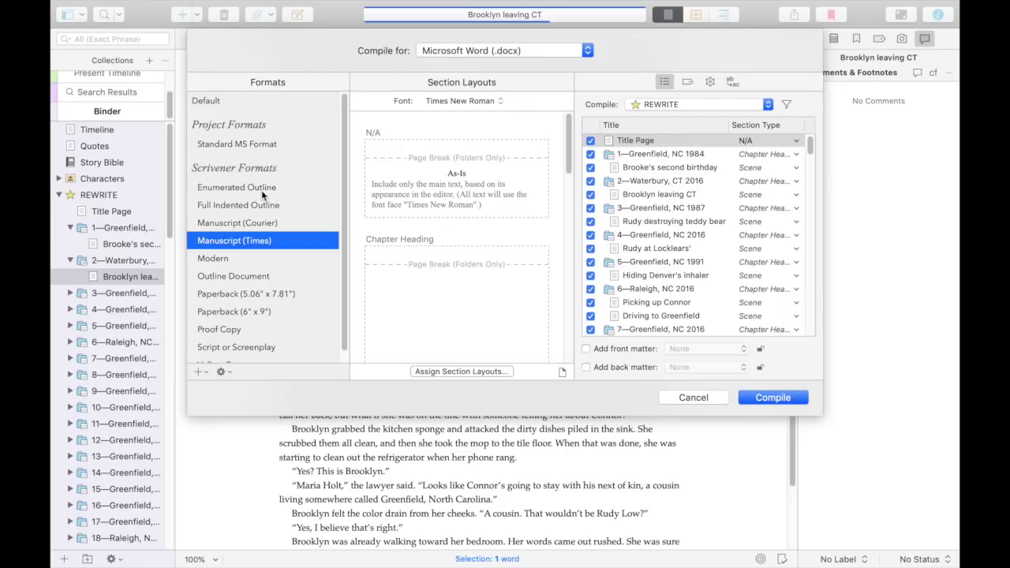
{"action": "scroll", "coordinate": [264, 196], "scroll_direction": "down", "scroll_amount": 1}
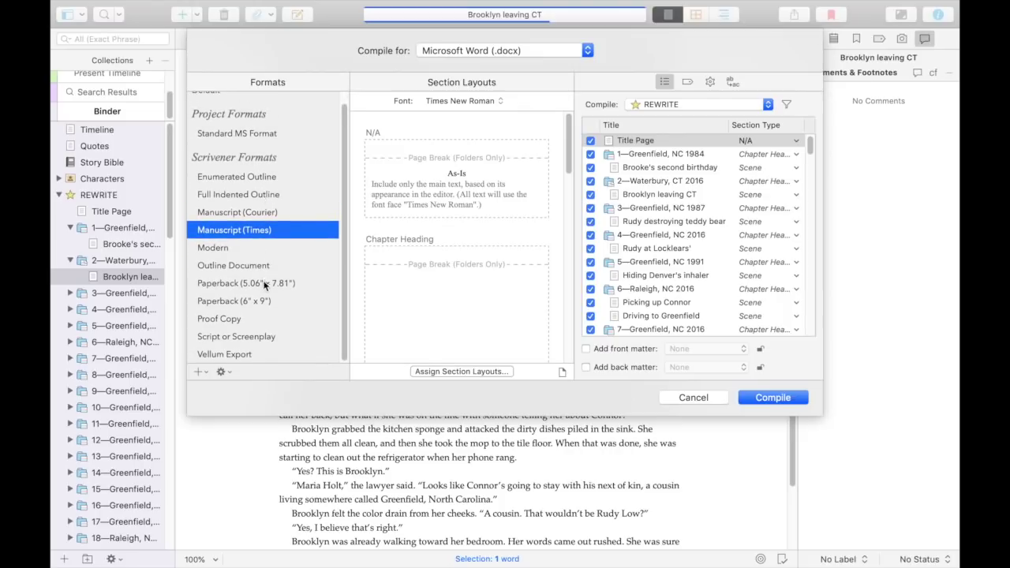
{"action": "left_click", "coordinate": [264, 284]}
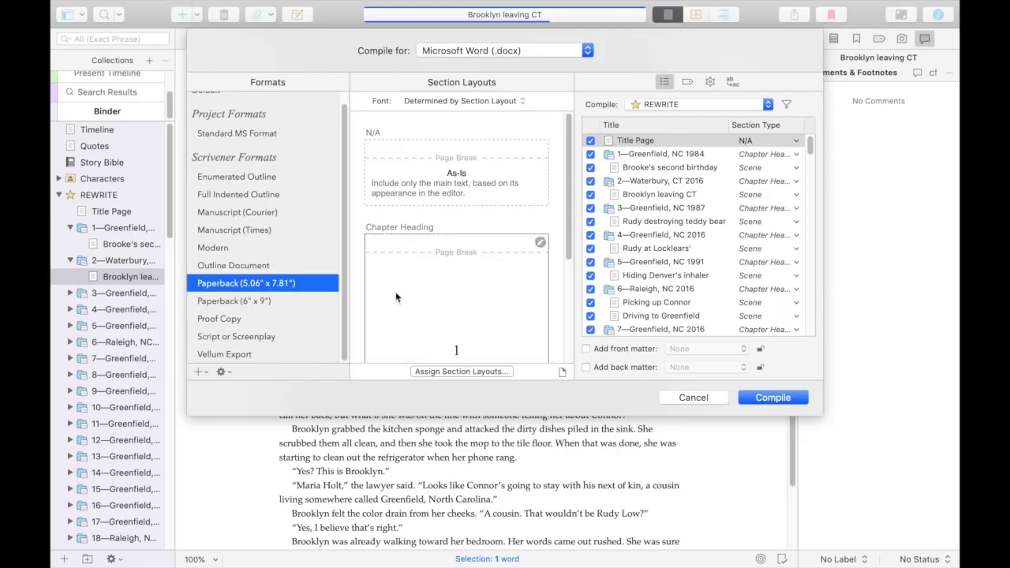
{"action": "scroll", "coordinate": [395, 292], "scroll_direction": "down", "scroll_amount": 5}
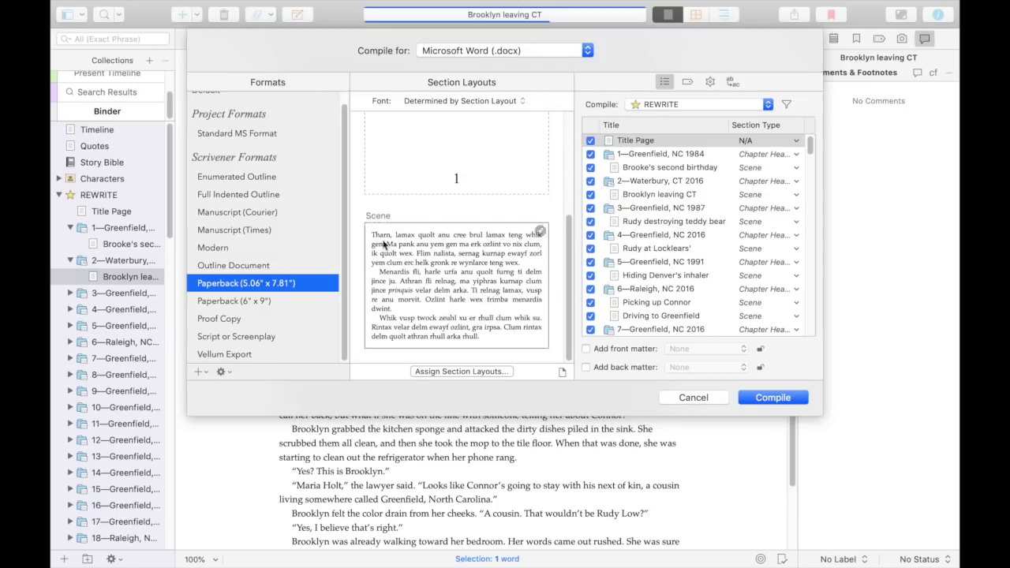
{"action": "left_click", "coordinate": [272, 322]}
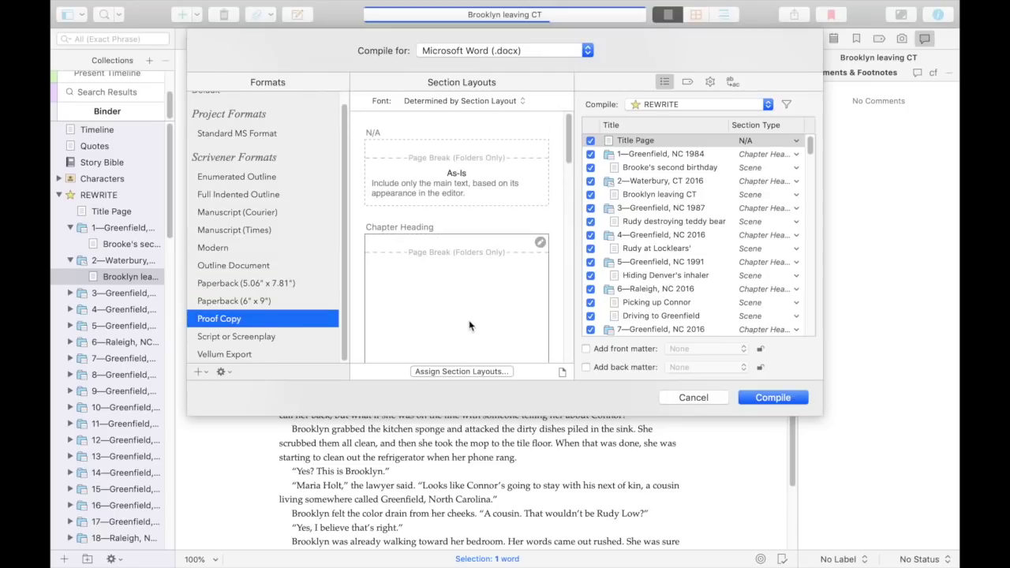
{"action": "scroll", "coordinate": [466, 324], "scroll_direction": "down", "scroll_amount": 8}
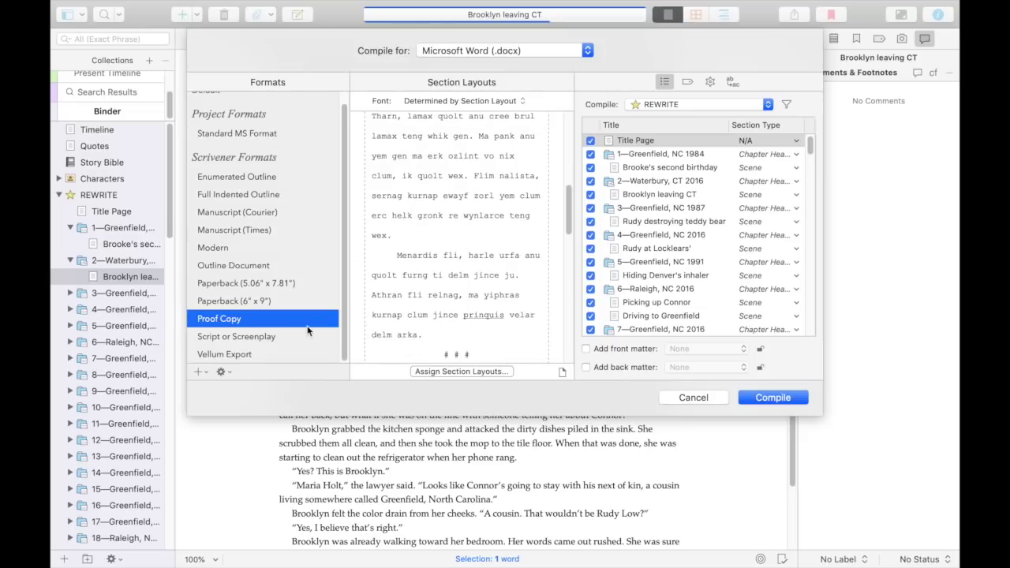
{"action": "scroll", "coordinate": [300, 295], "scroll_direction": "up", "scroll_amount": 2}
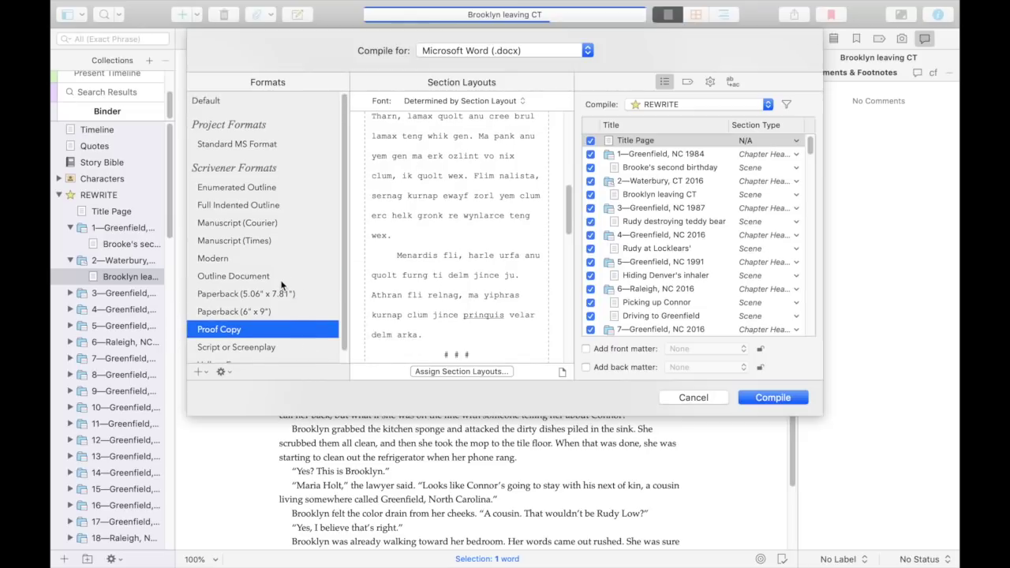
{"action": "left_click", "coordinate": [281, 280]}
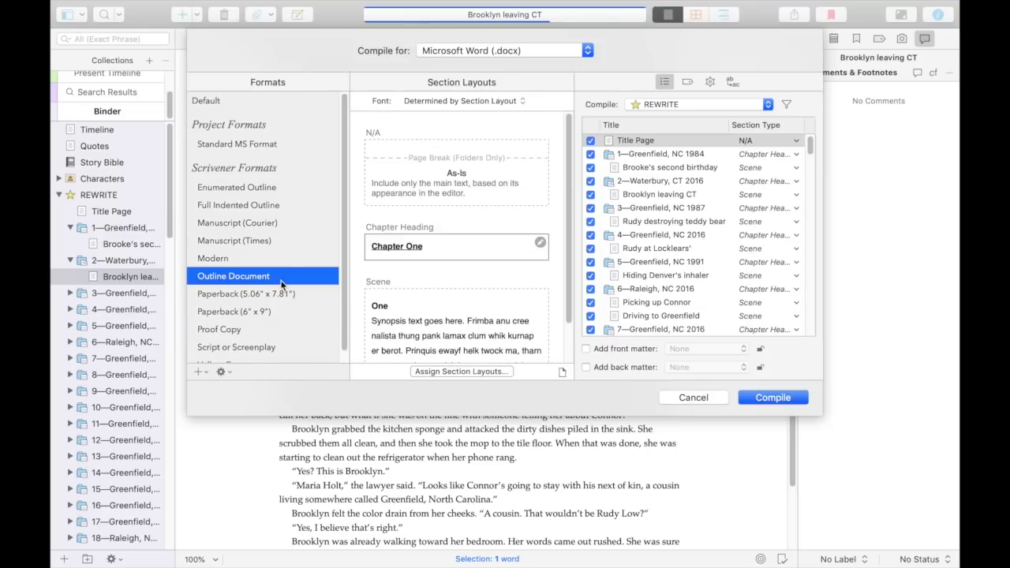
{"action": "left_click", "coordinate": [280, 246]}
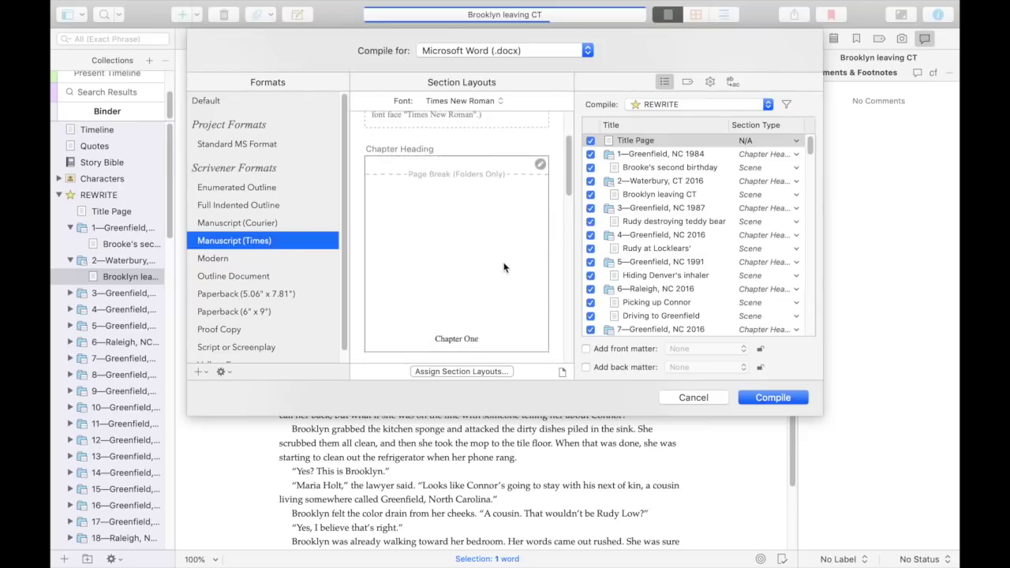
{"action": "scroll", "coordinate": [503, 268], "scroll_direction": "down", "scroll_amount": 10}
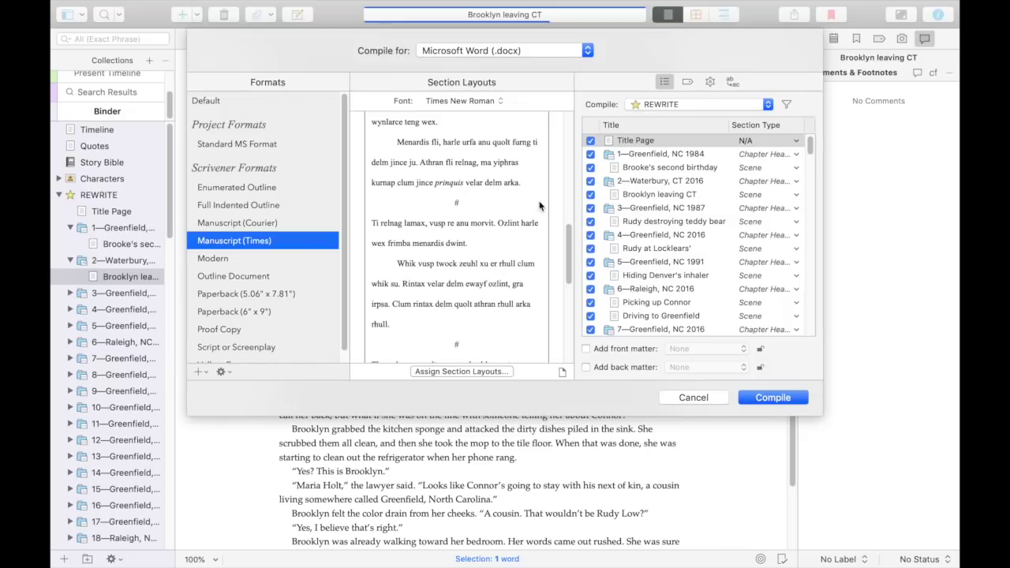
Review the Compile options, Replacements and Contents tabs, then open the Formats gear menu
{"action": "left_click", "coordinate": [709, 83]}
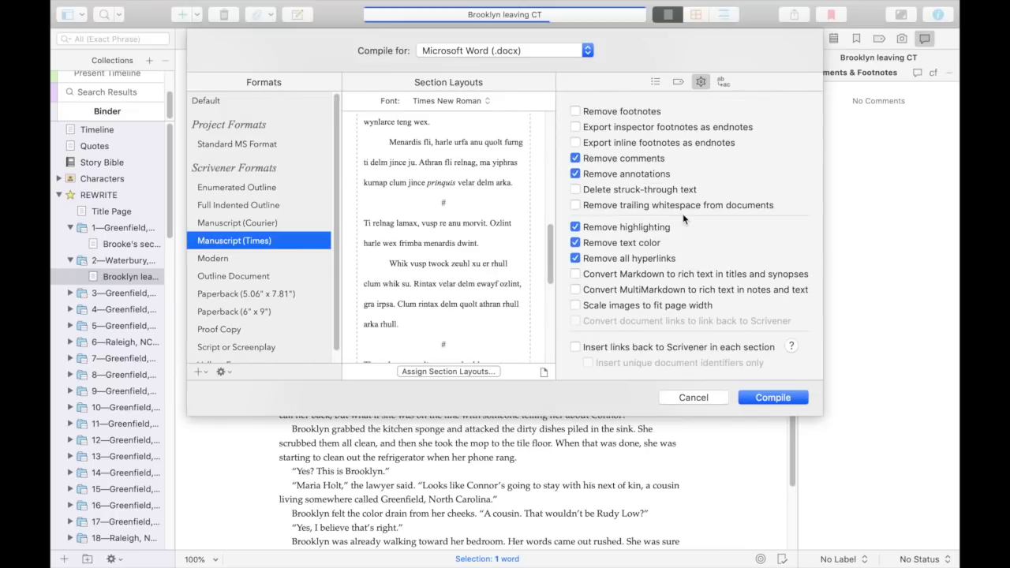
{"action": "left_click", "coordinate": [723, 82]}
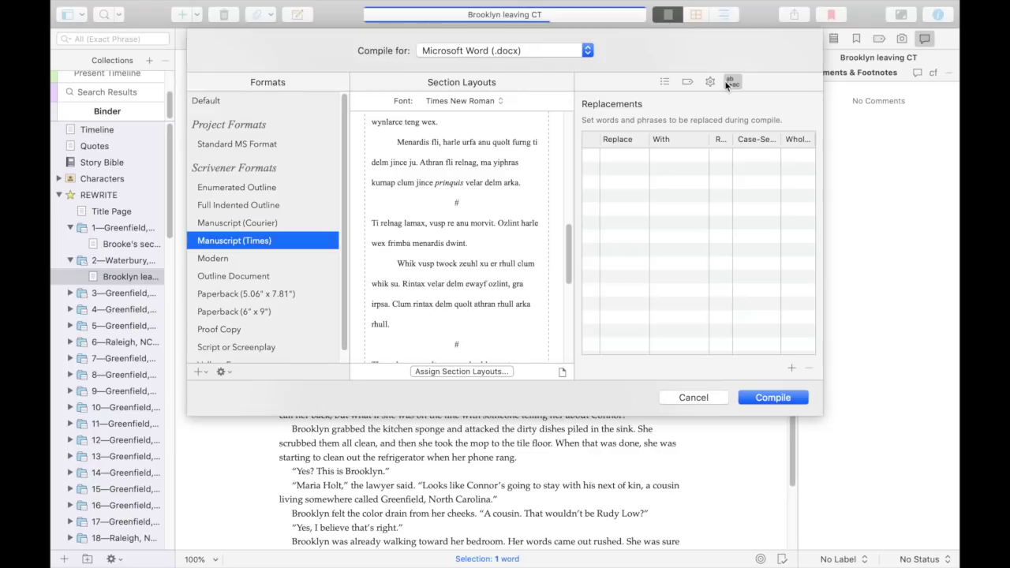
{"action": "left_click", "coordinate": [667, 82]}
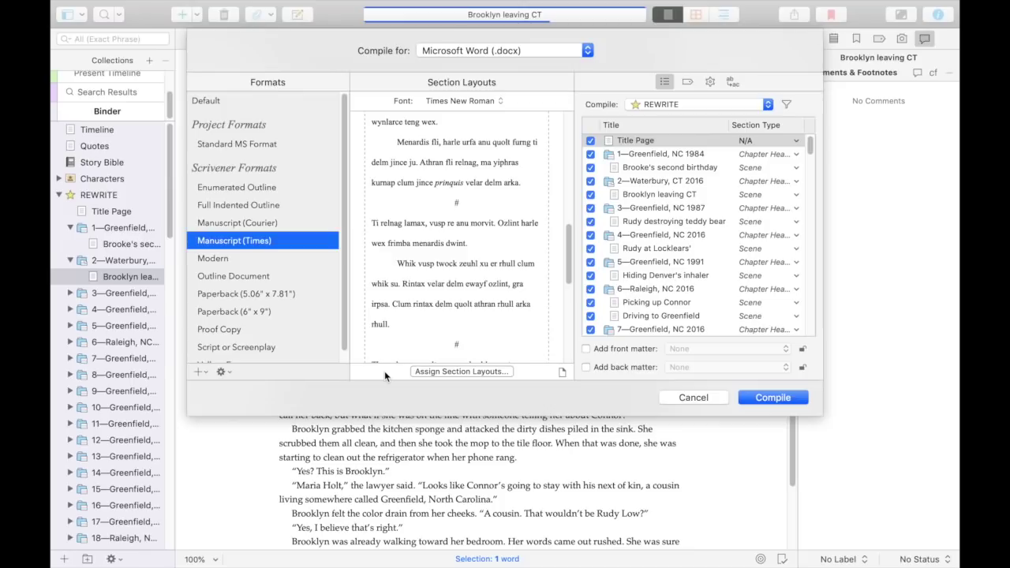
{"action": "left_click", "coordinate": [222, 371]}
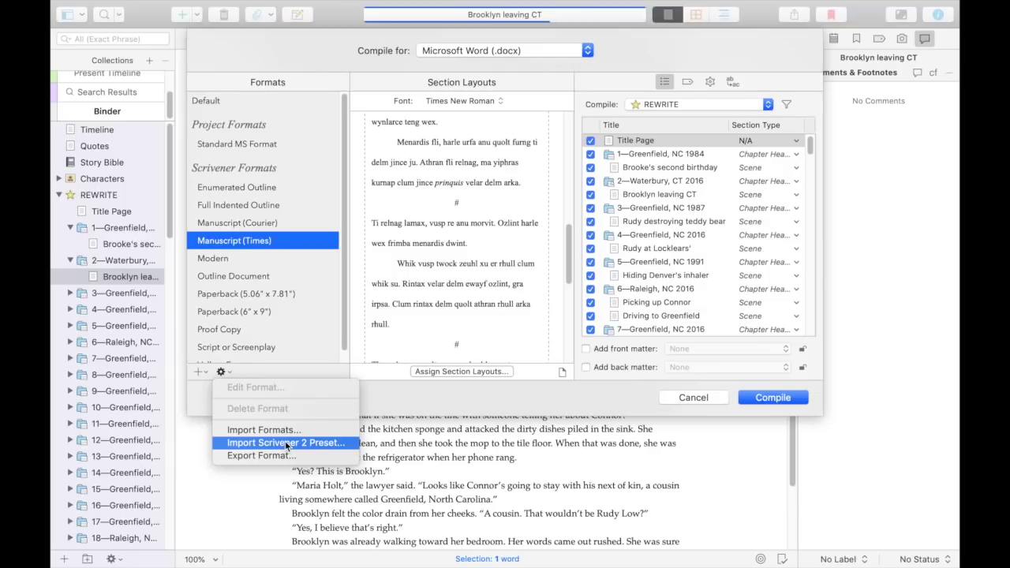
Dismiss the gear menu, keep Microsoft Word (.docx) as the target, and cancel Compile
{"action": "left_click", "coordinate": [460, 398]}
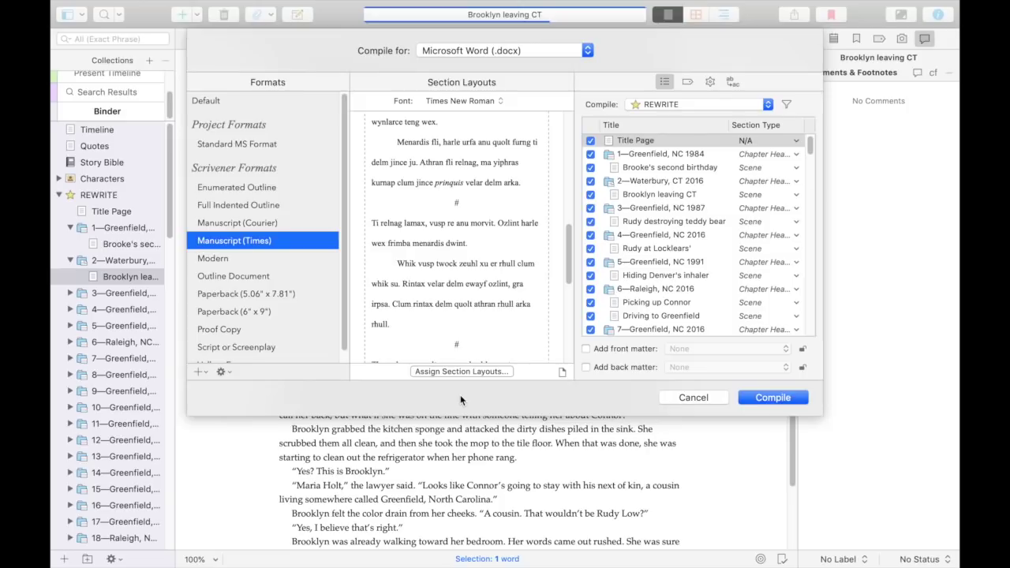
{"action": "left_click", "coordinate": [587, 51]}
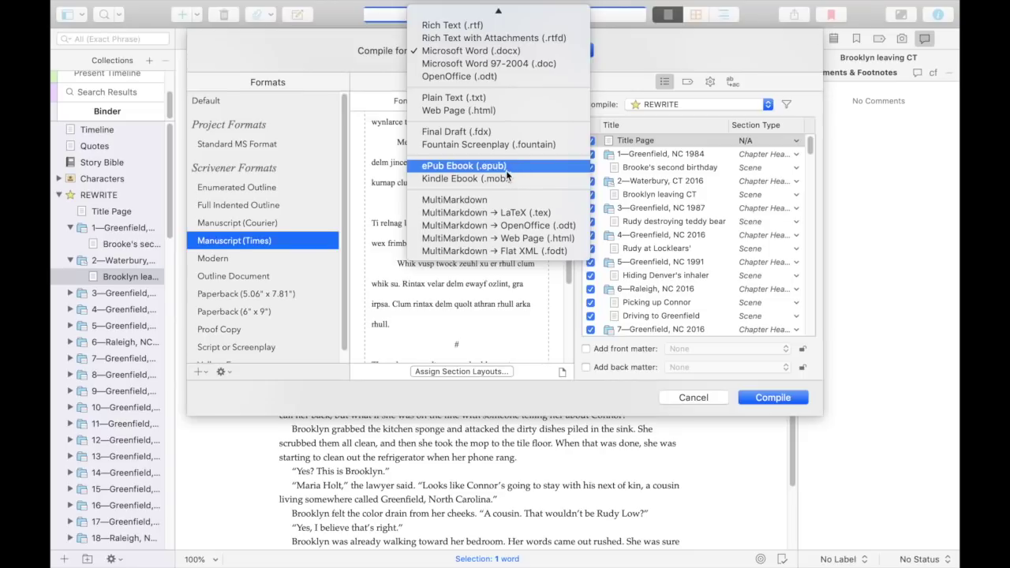
{"action": "left_click", "coordinate": [624, 68]}
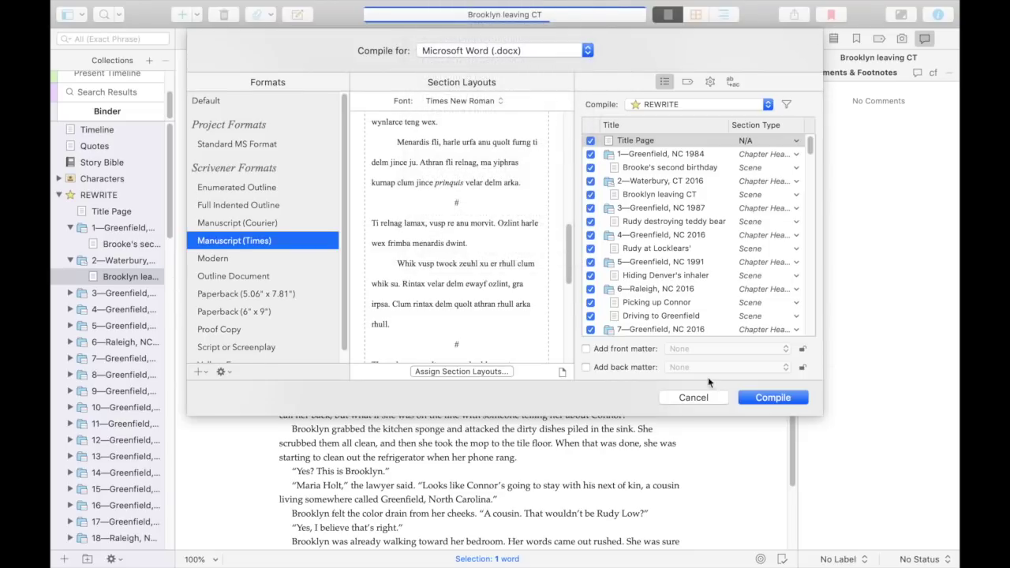
{"action": "left_click", "coordinate": [707, 398]}
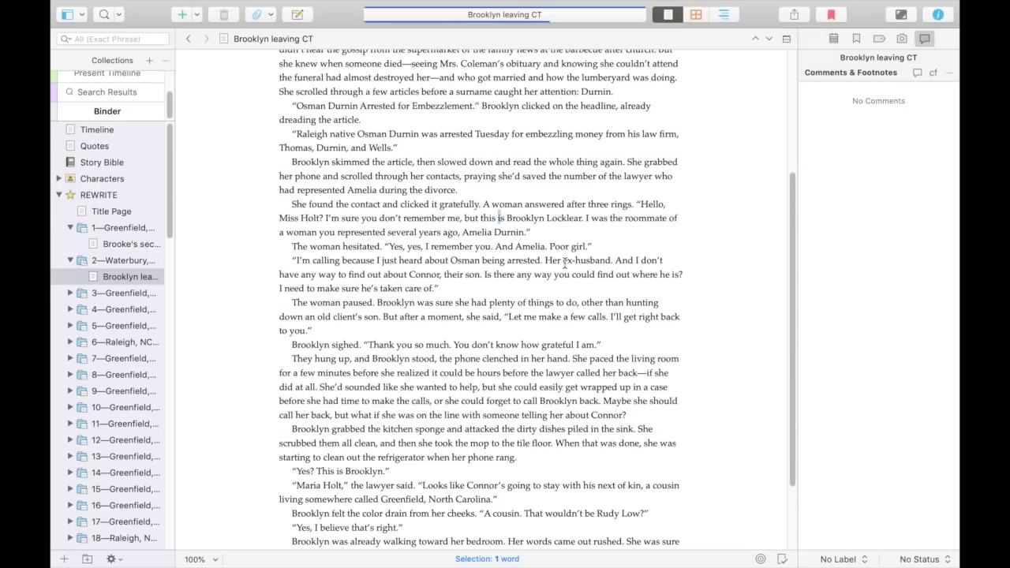
Split the editor, with REWRITE's scene cards on a corkboard above the Brooklyn leaving CT text
{"action": "left_click", "coordinate": [786, 37]}
{"action": "left_click", "coordinate": [447, 191]}
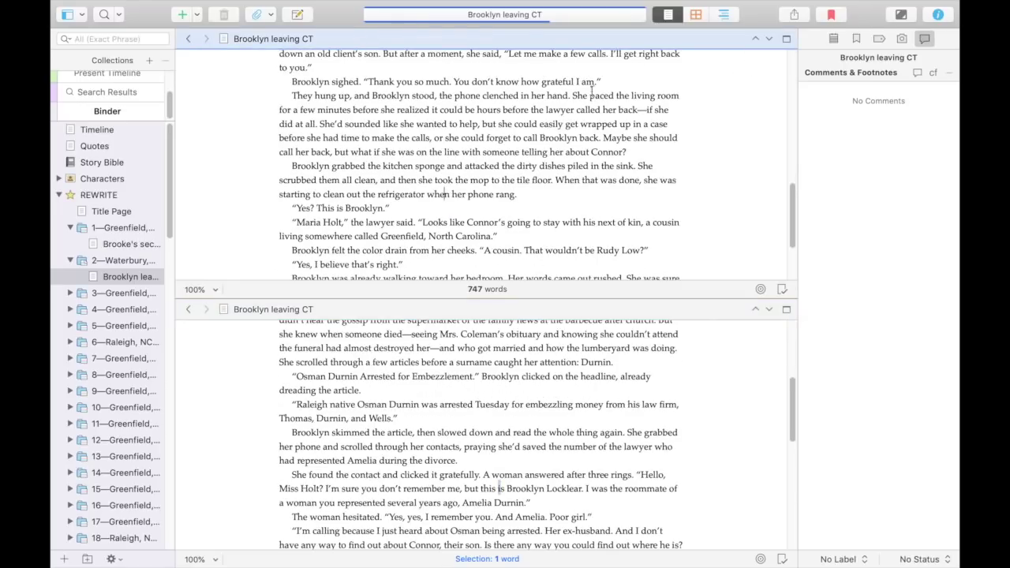
{"action": "left_click", "coordinate": [695, 15]}
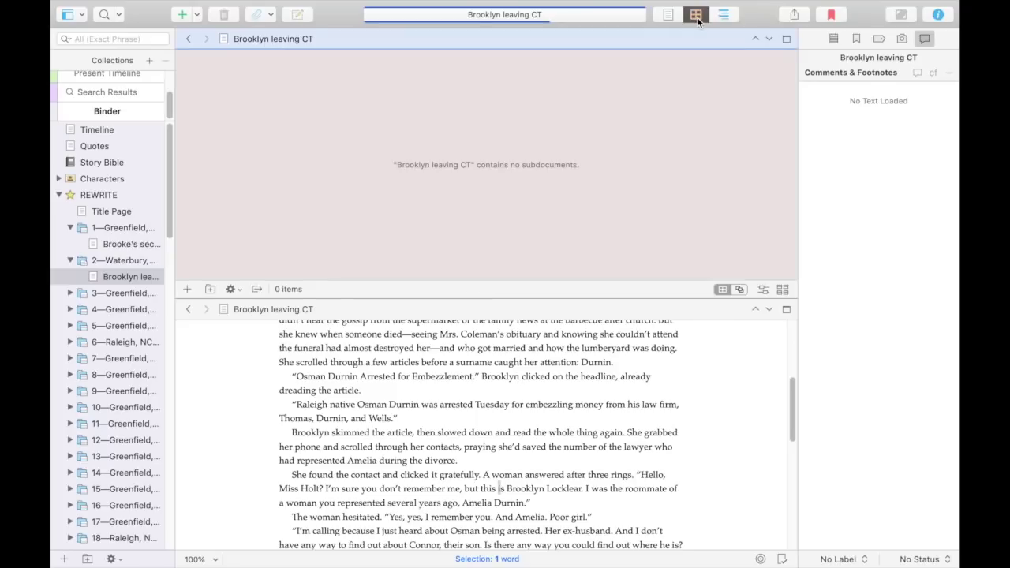
{"action": "left_click", "coordinate": [113, 195]}
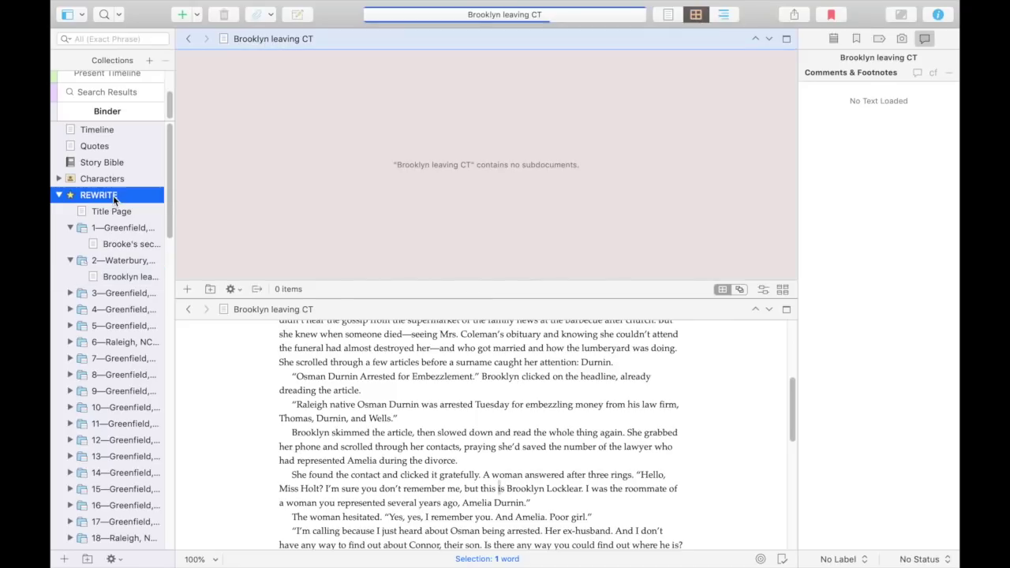
{"action": "scroll", "coordinate": [409, 253], "scroll_direction": "down", "scroll_amount": 5}
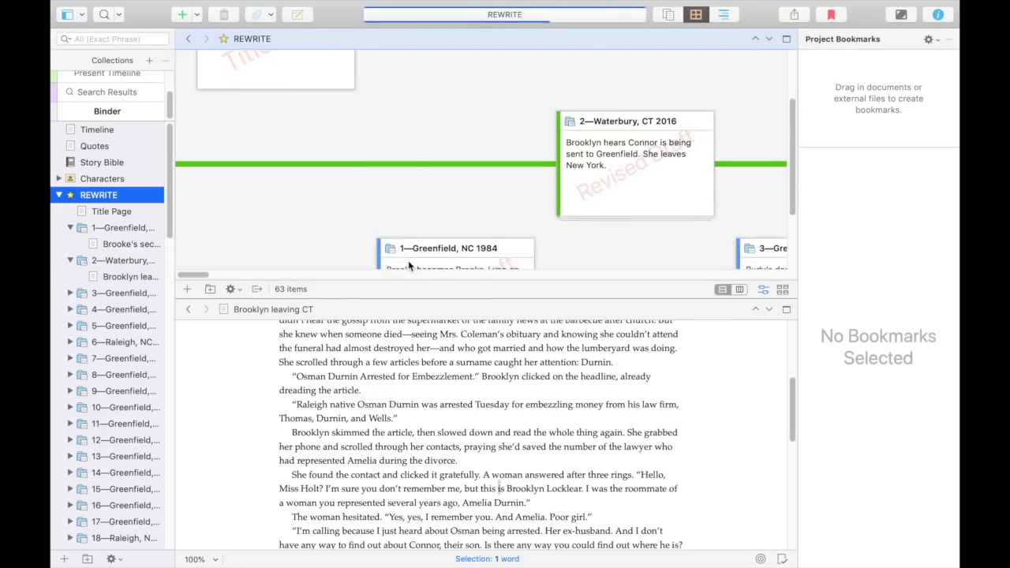
{"action": "left_click", "coordinate": [603, 421]}
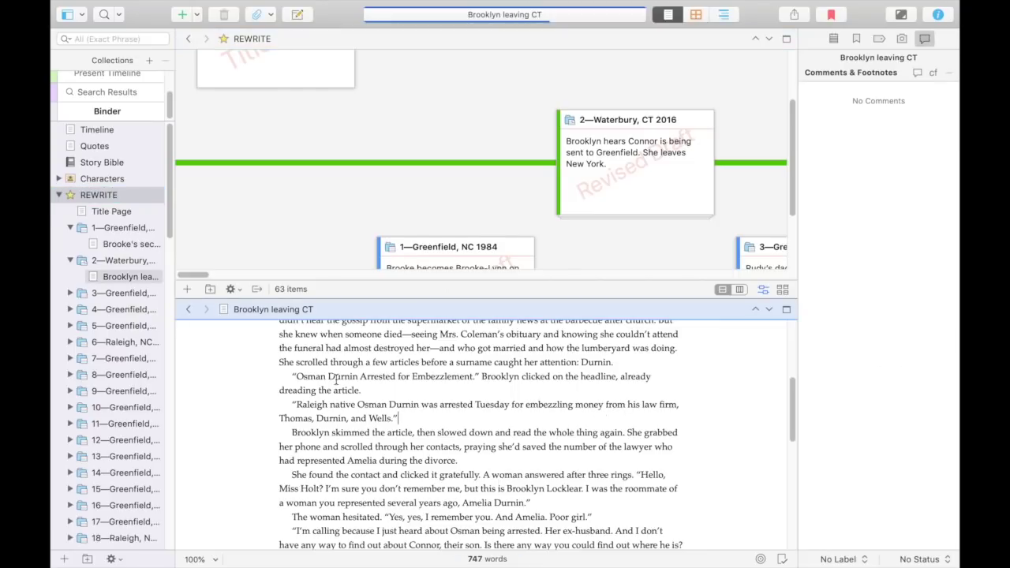
{"action": "left_click", "coordinate": [70, 294]}
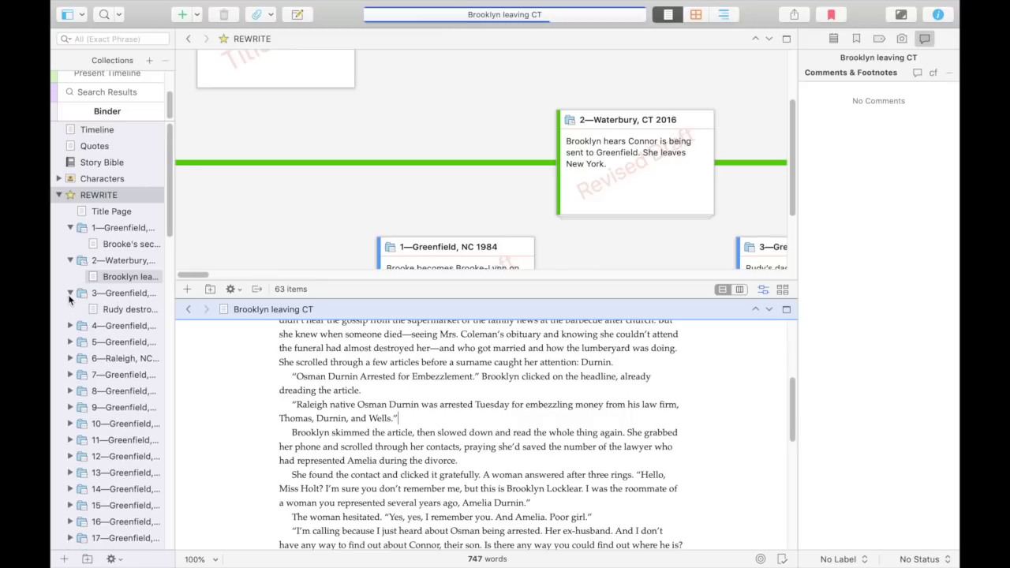
{"action": "right_click", "coordinate": [121, 314]}
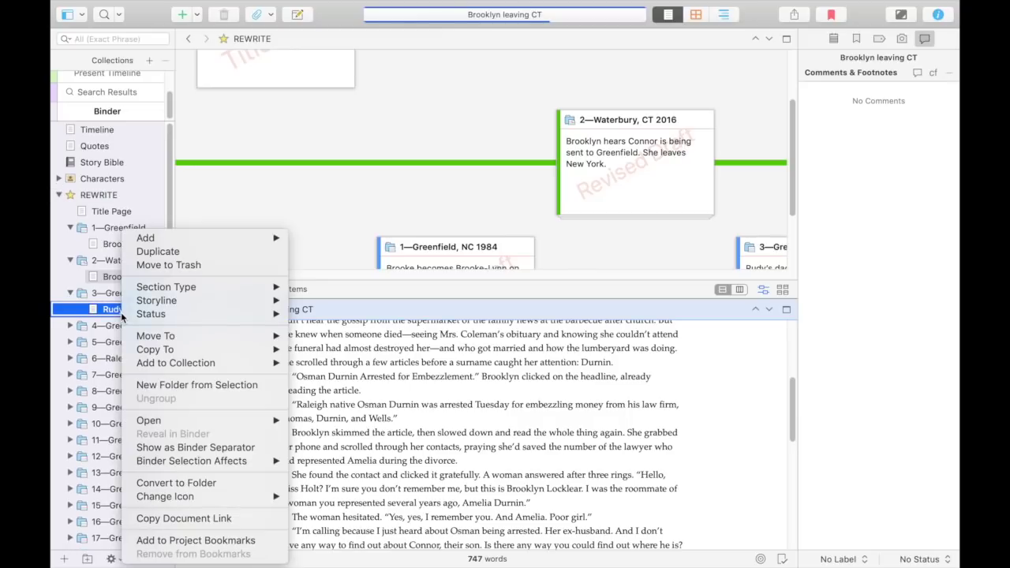
Open 'Rudy destroying teddy bear' in a copyholder beside the Brooklyn leaving CT text
{"action": "mouse_move", "coordinate": [253, 421]}
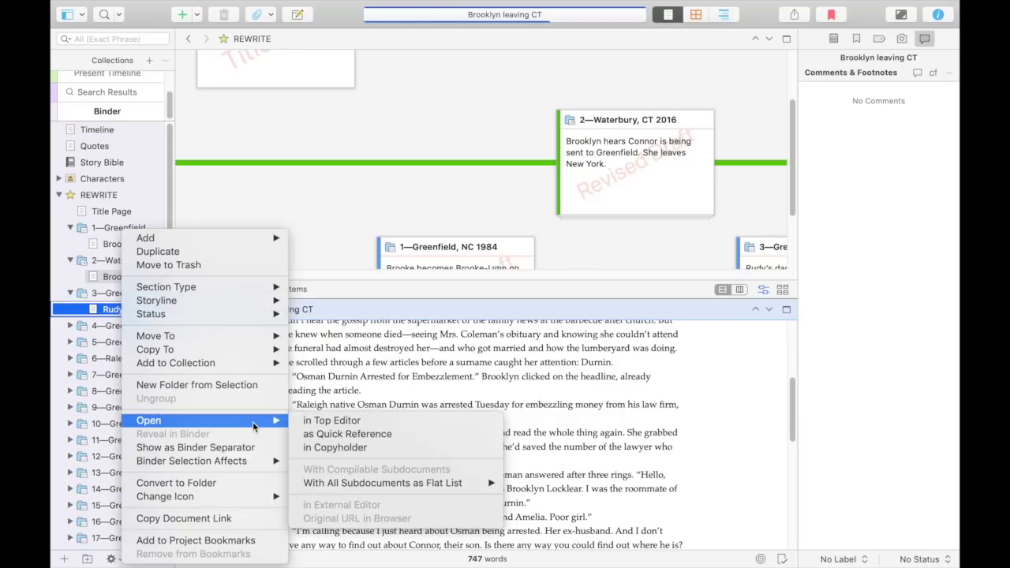
{"action": "left_click", "coordinate": [349, 448]}
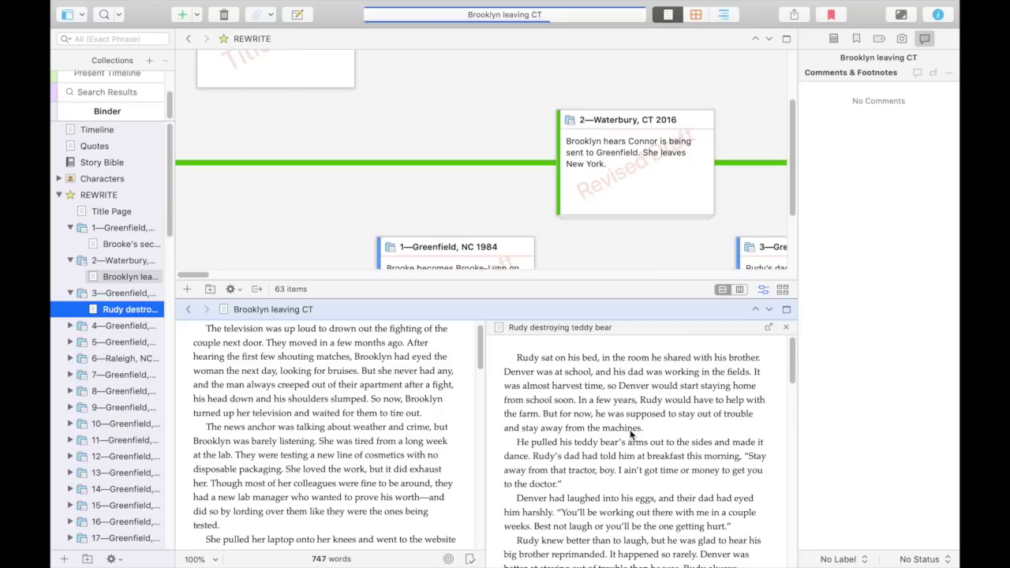
{"action": "left_click", "coordinate": [345, 233]}
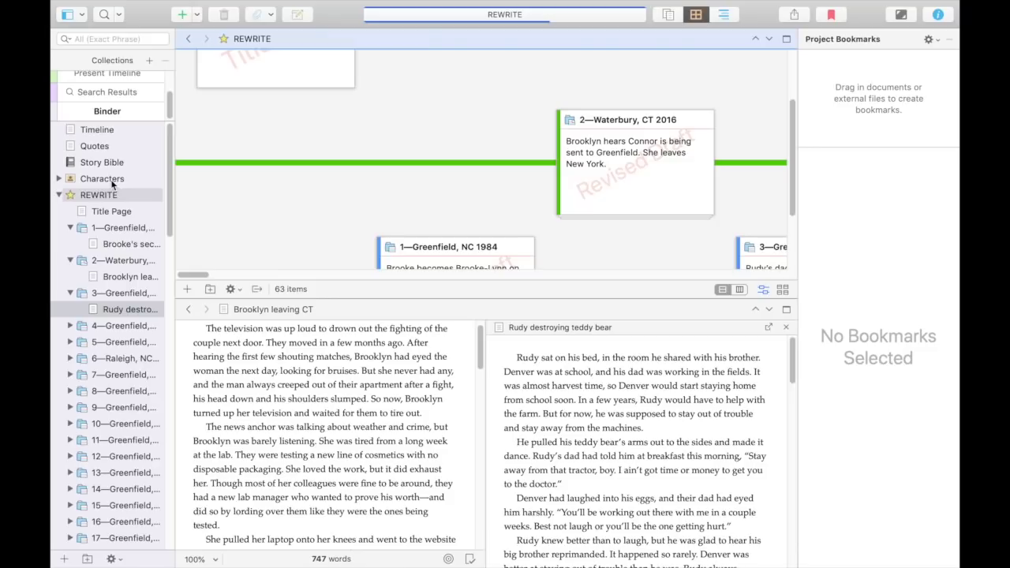
{"action": "right_click", "coordinate": [112, 184]}
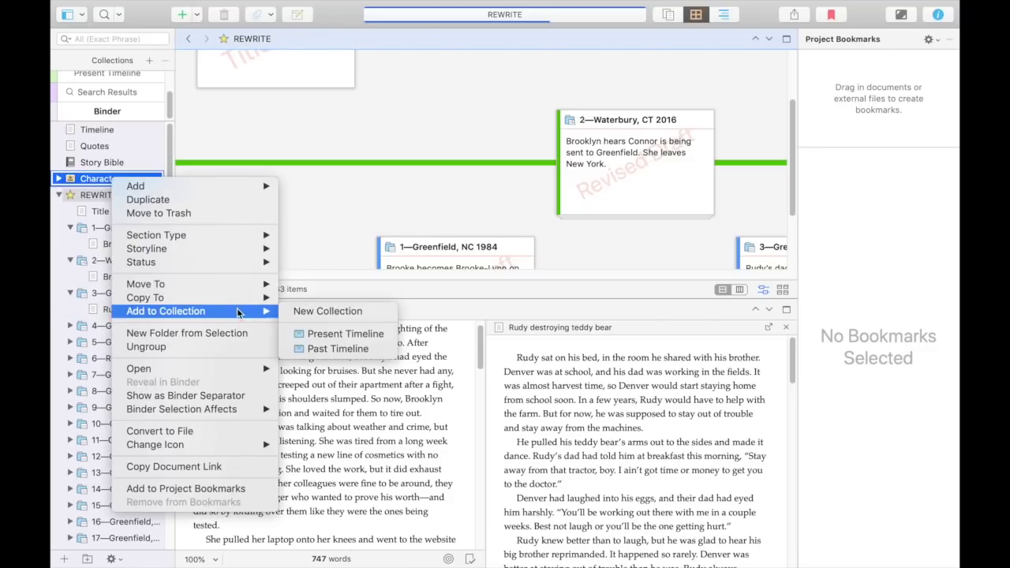
Open the Characters folder in a copyholder in the upper editor
{"action": "mouse_move", "coordinate": [221, 368]}
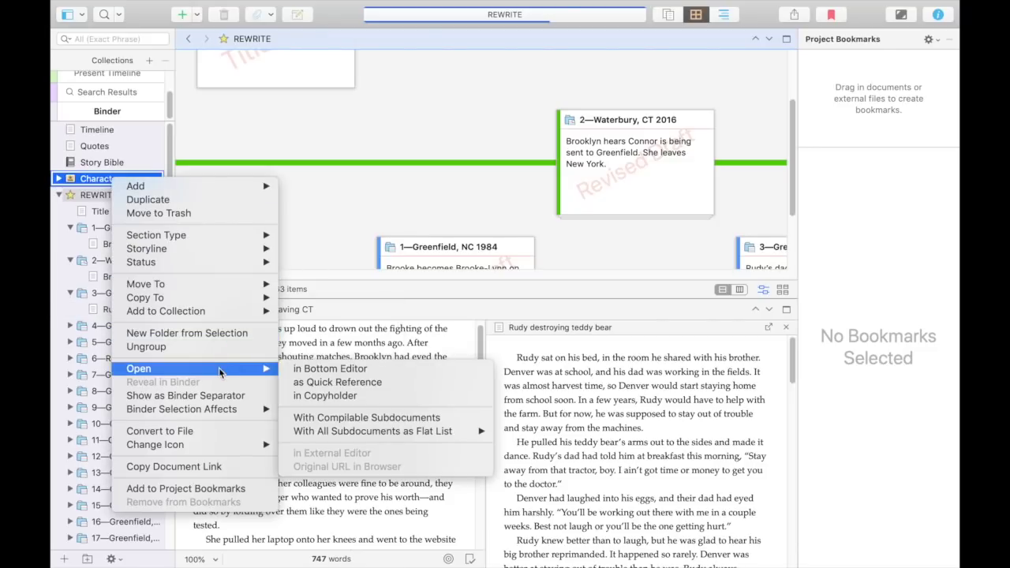
{"action": "left_click", "coordinate": [339, 395]}
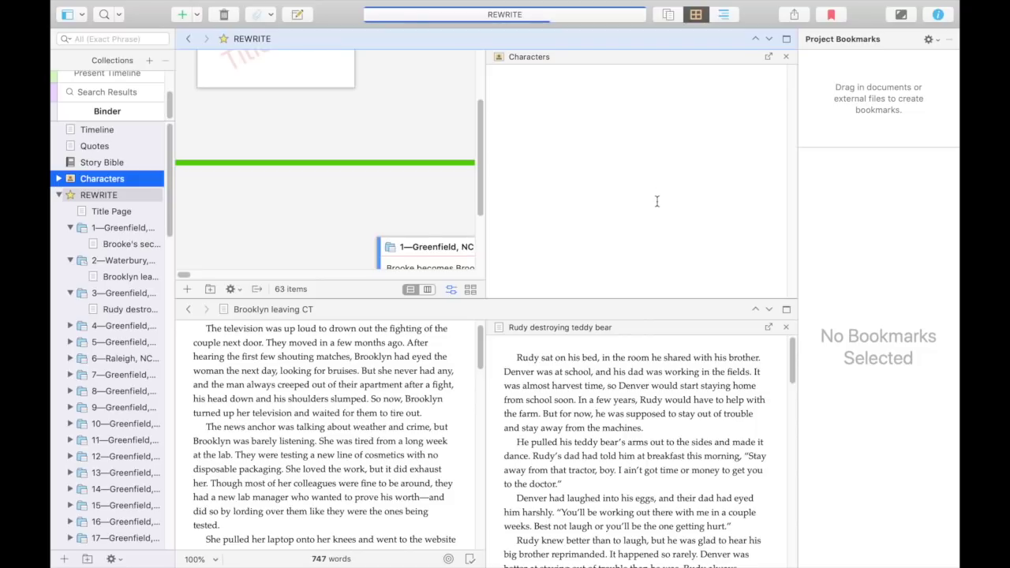
{"action": "left_click", "coordinate": [58, 178]}
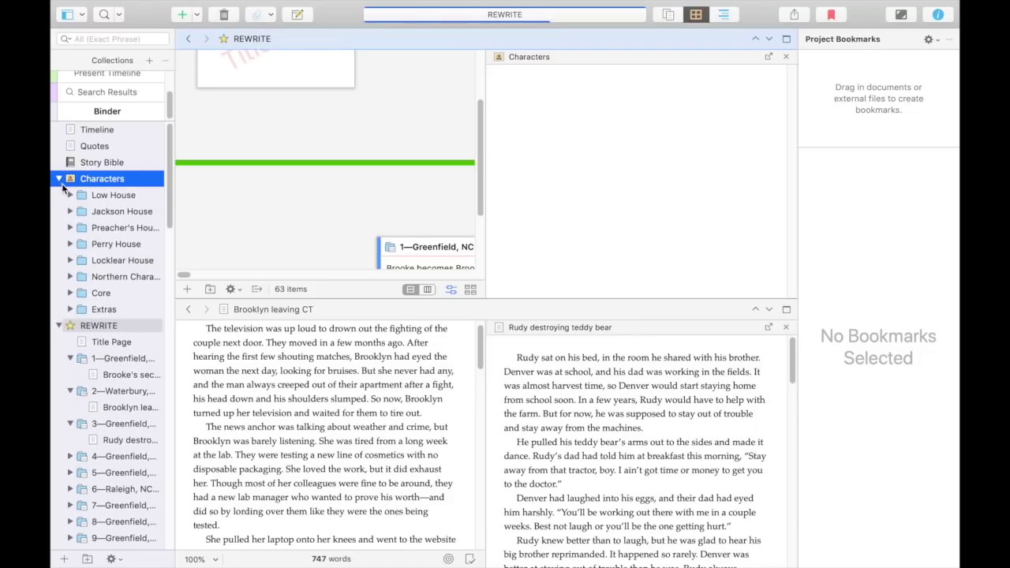
{"action": "left_click", "coordinate": [58, 178]}
Select REWRITE and expand the 4—Greenfield, NC 2016 chapter to reveal Rudy at Locklears'
{"action": "left_click", "coordinate": [87, 195]}
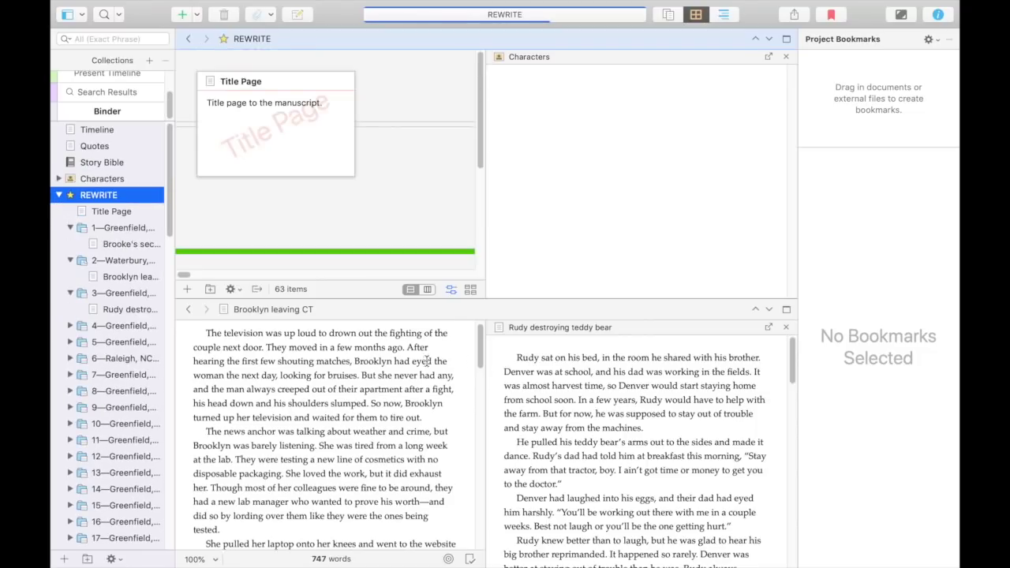
{"action": "scroll", "coordinate": [427, 362], "scroll_direction": "up", "scroll_amount": 1}
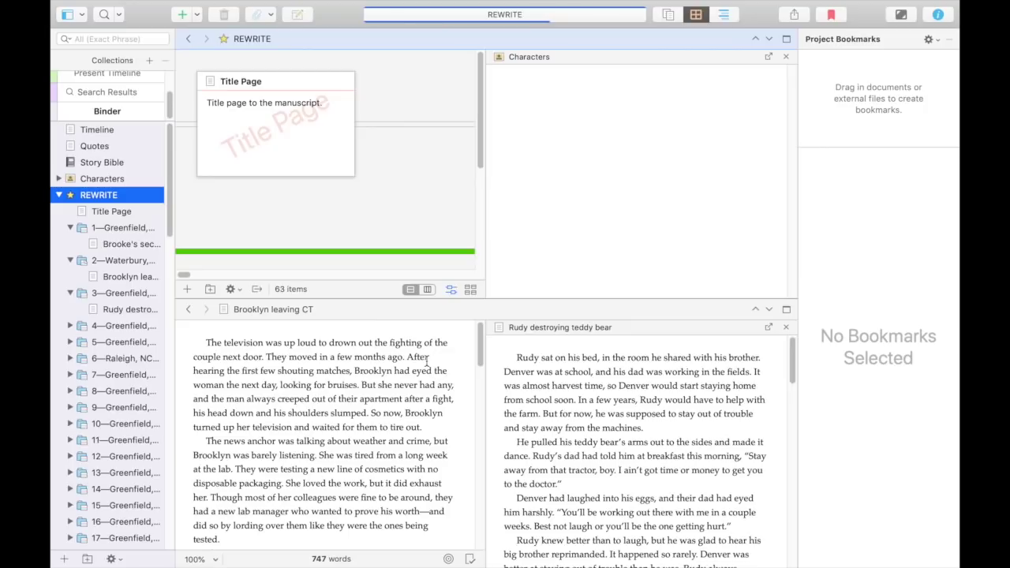
{"action": "left_click", "coordinate": [69, 325]}
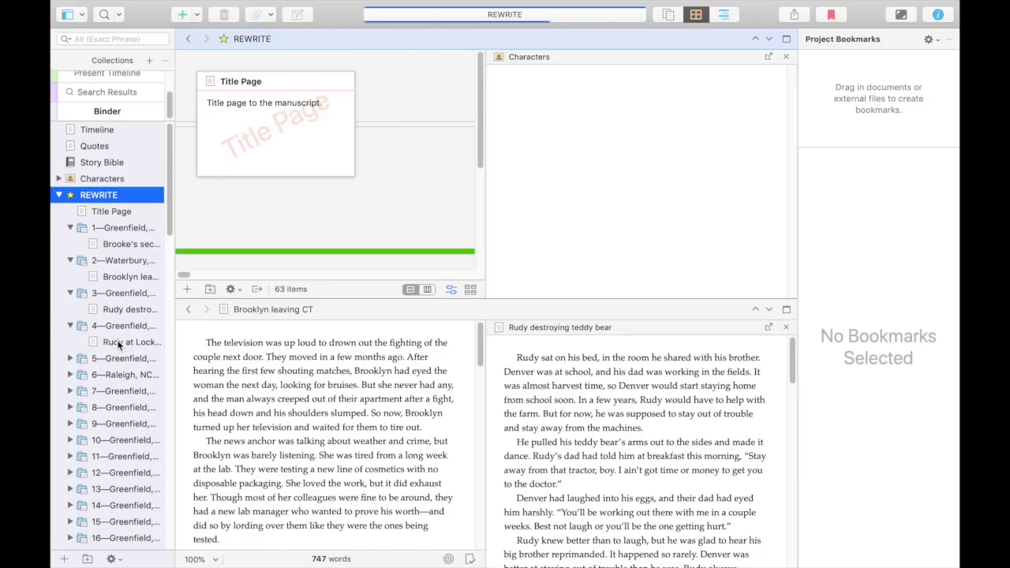
{"action": "right_click", "coordinate": [118, 344]}
Open 'Rudy at Locklears'' as a floating Quick Reference window positioned over the Characters pane
{"action": "mouse_move", "coordinate": [268, 421]}
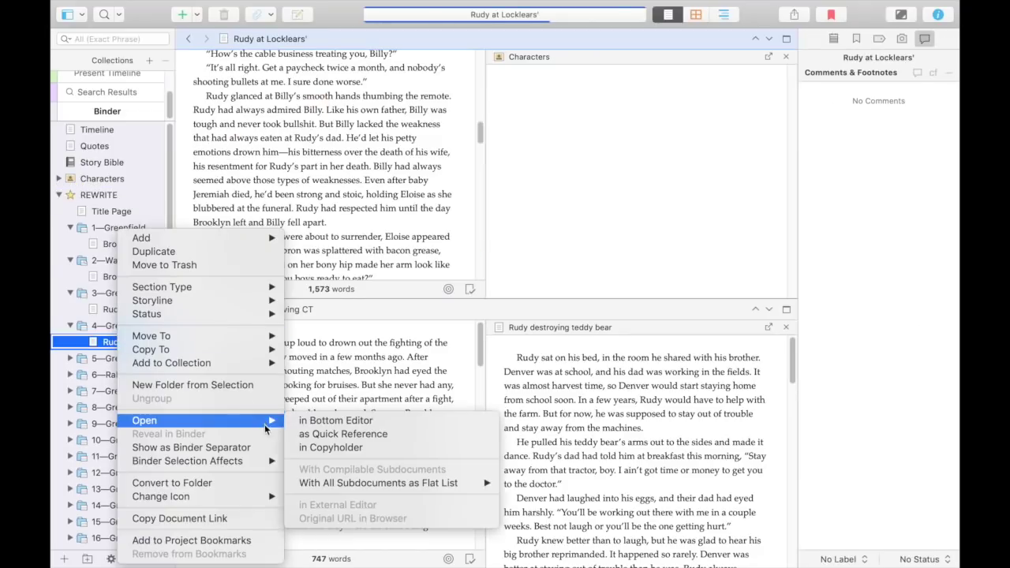
{"action": "left_click", "coordinate": [366, 438]}
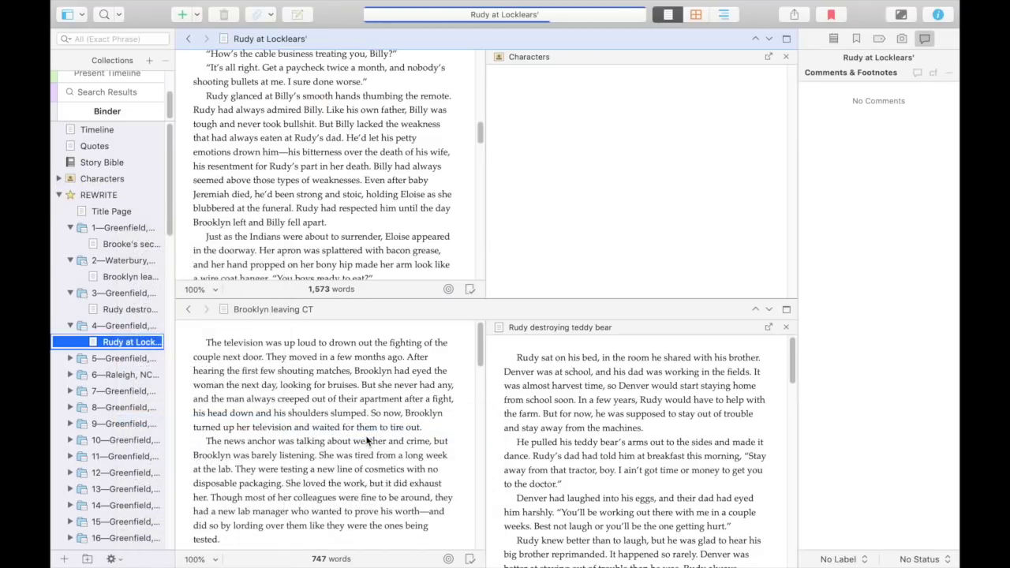
{"action": "left_click_drag", "start_coordinate": [506, 79], "coordinate": [731, 94]}
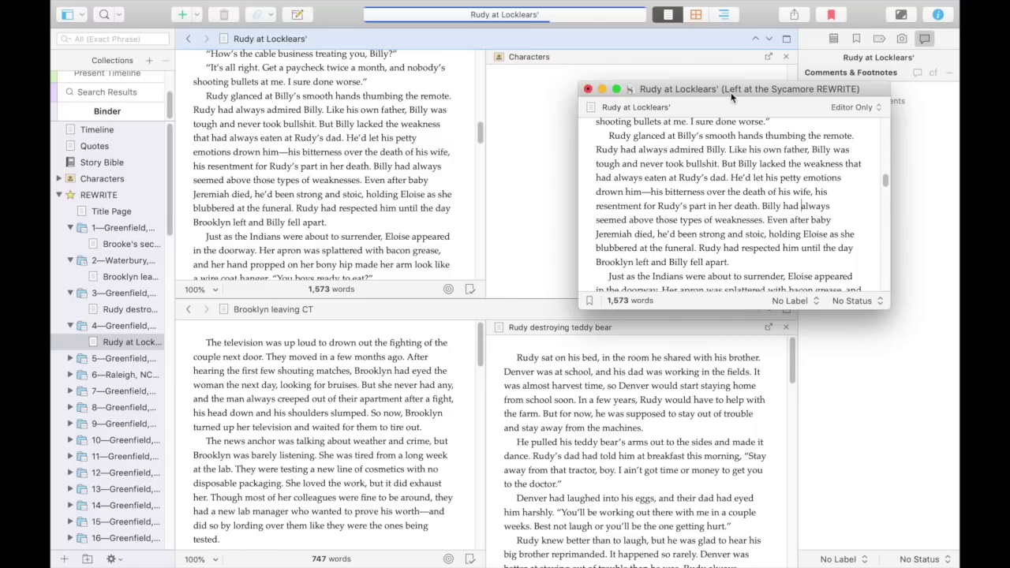
{"action": "left_click_drag", "start_coordinate": [730, 94], "coordinate": [711, 28]}
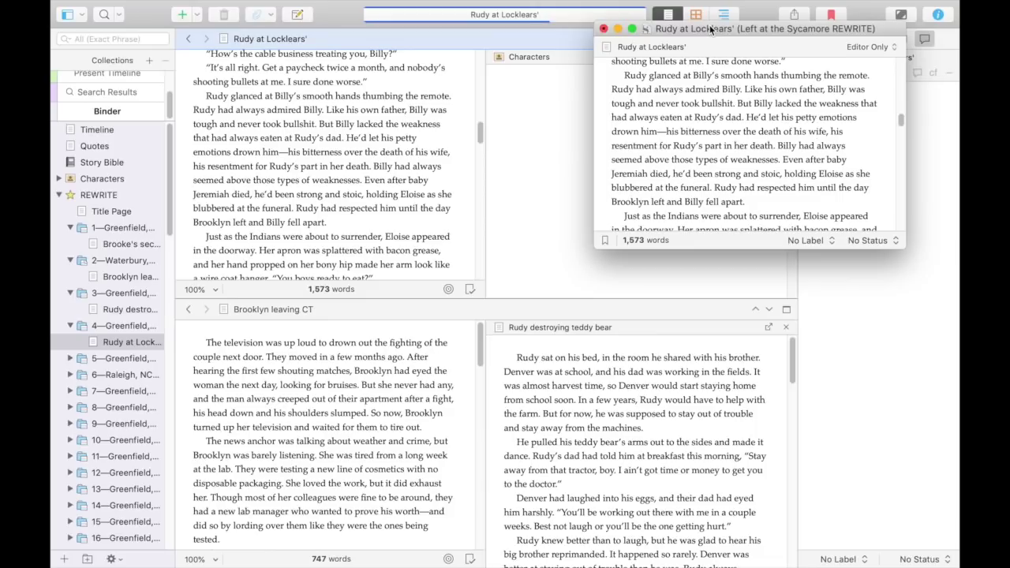
{"action": "left_click_drag", "start_coordinate": [710, 29], "coordinate": [719, 86]}
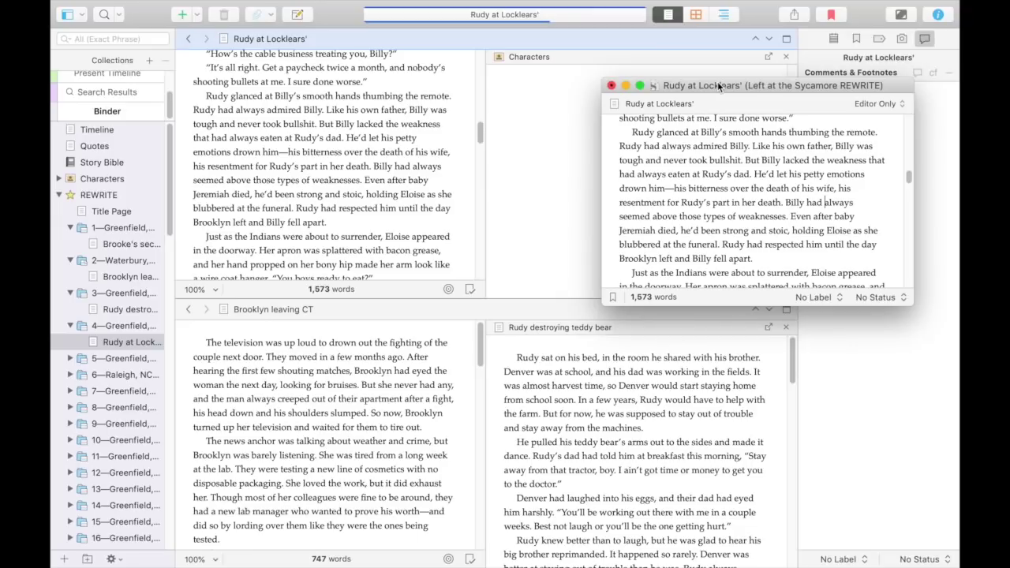